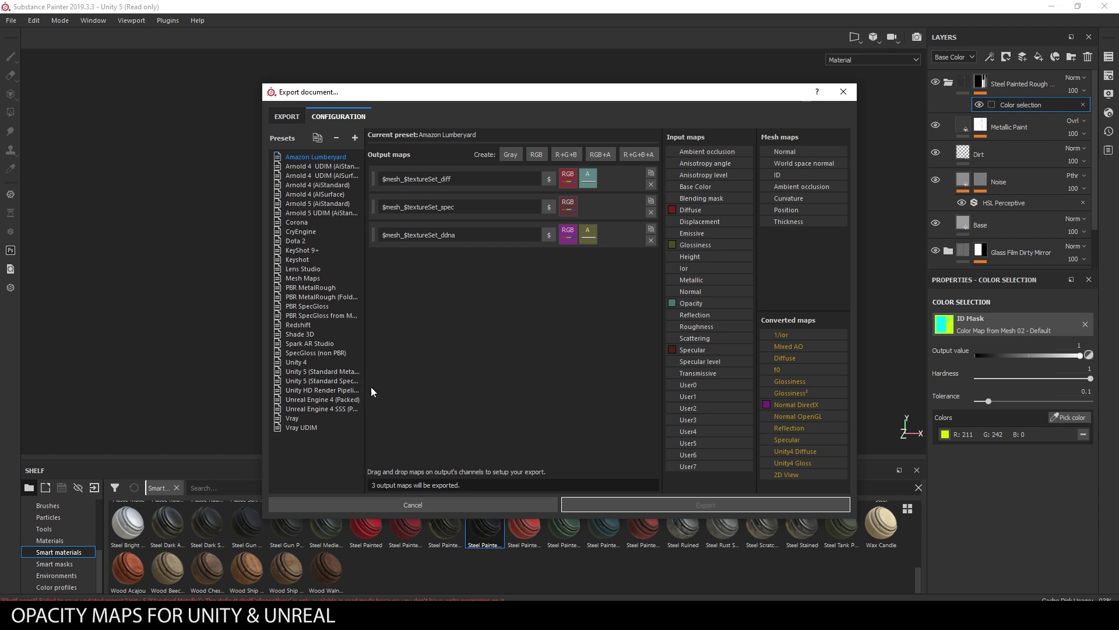
Step: Load the Unity 5 (Standard Metallic) export preset for editing
drag(367, 386, 396, 387)
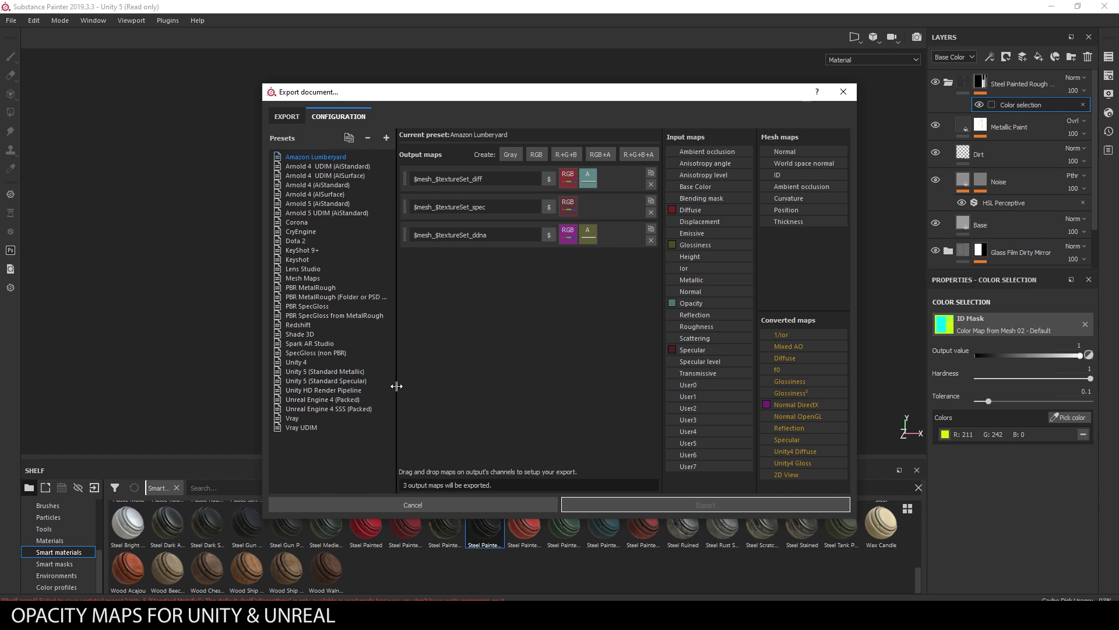
click(355, 371)
drag(396, 355, 352, 355)
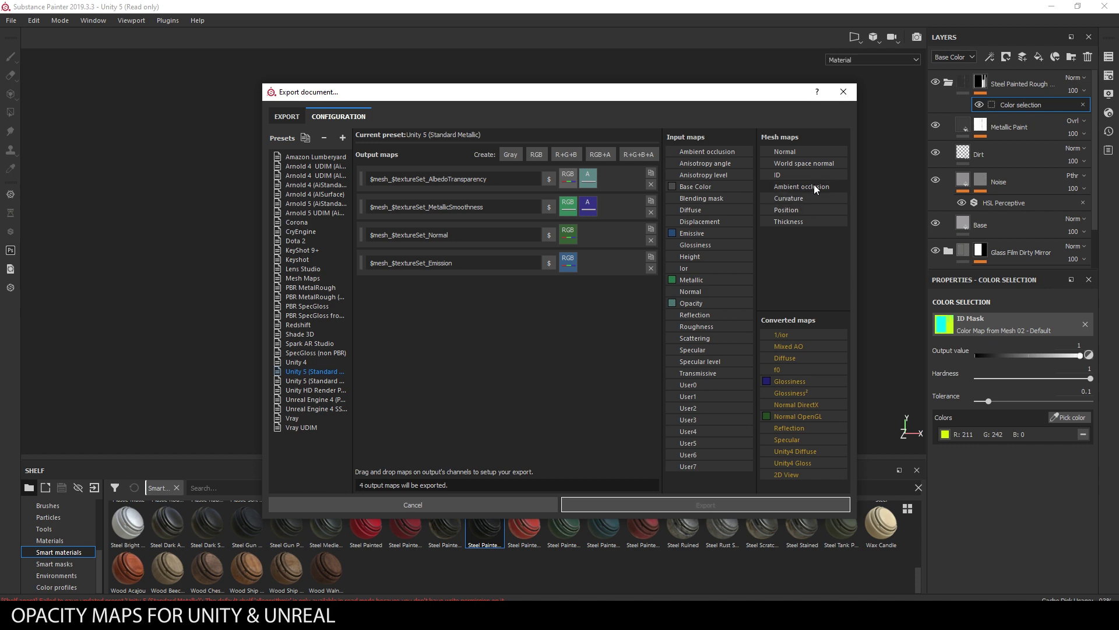
Step: Add a grayscale output map to the preset and feed it from the Ambient occlusion mesh map's gray channel
click(509, 152)
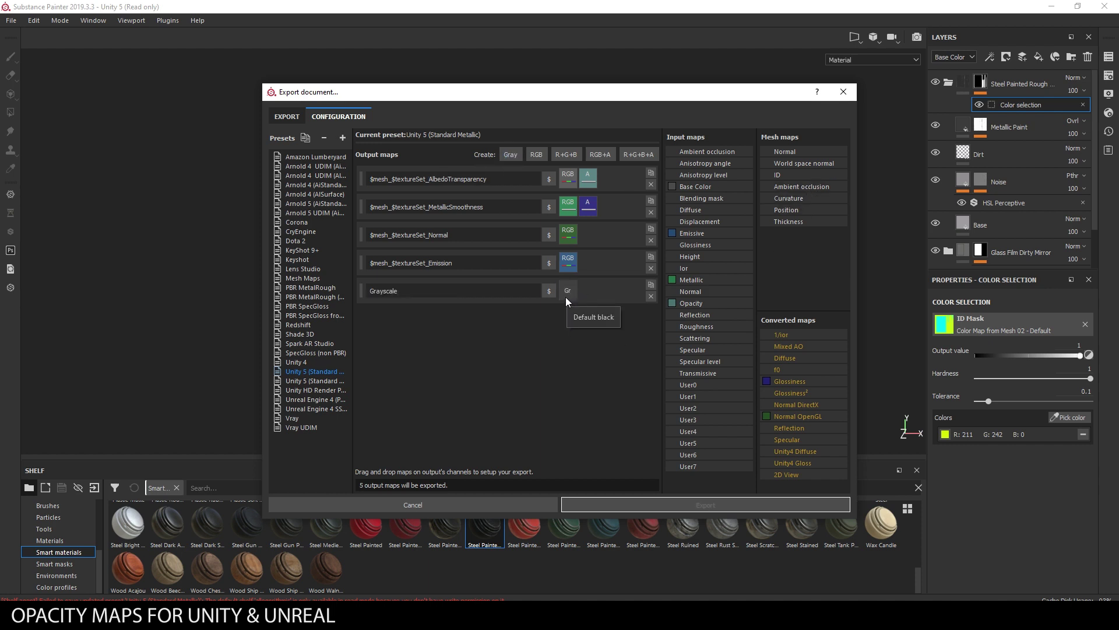
drag(811, 184, 569, 290)
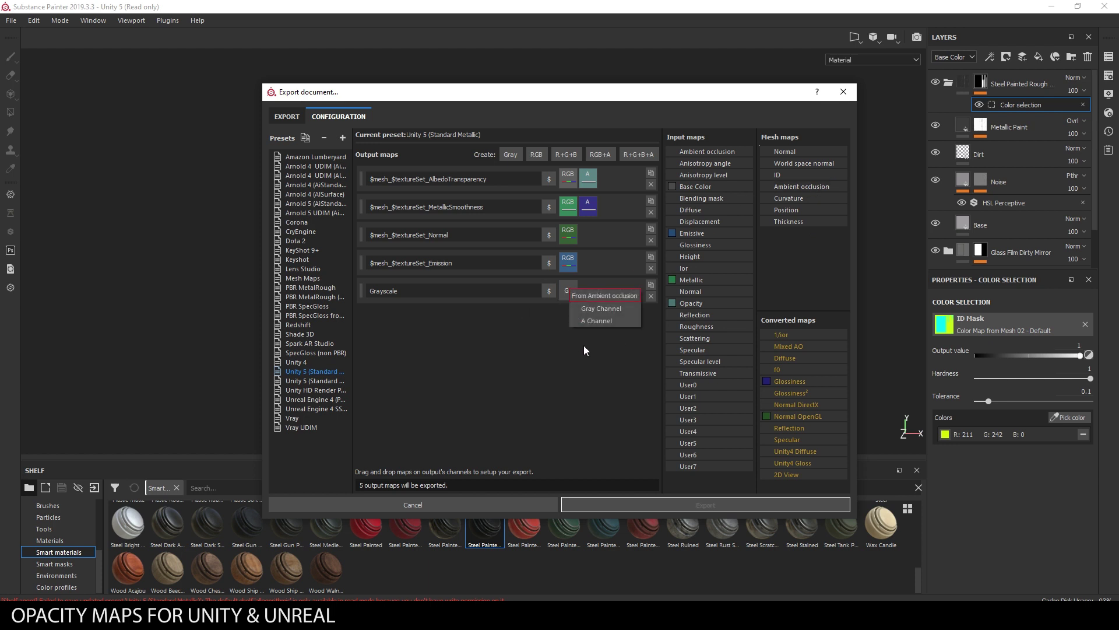
click(621, 293)
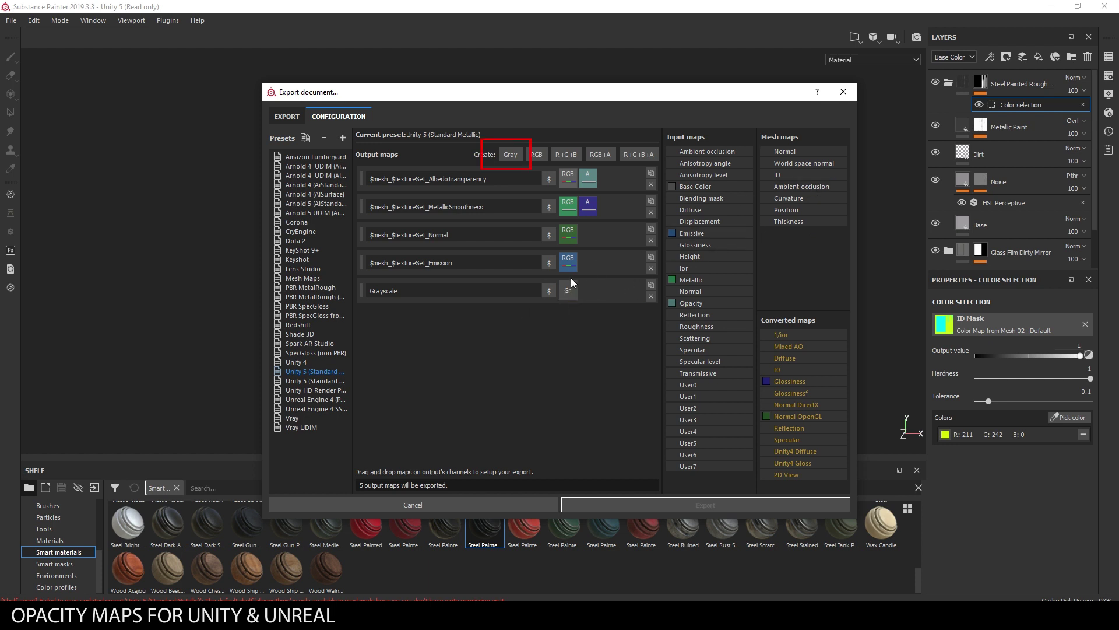
drag(805, 188, 567, 290)
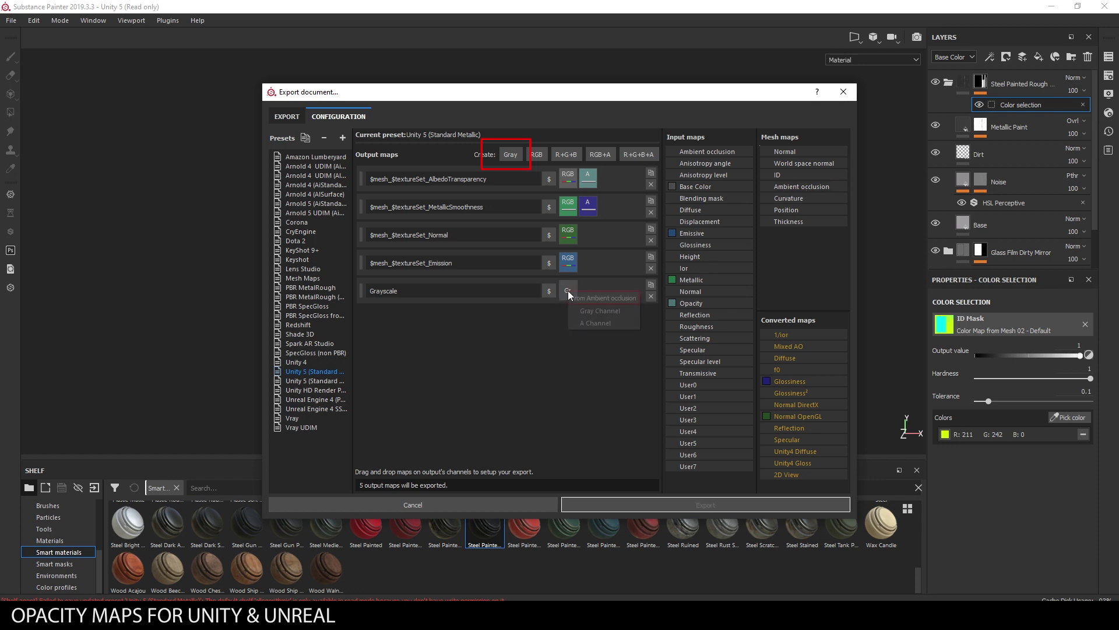
click(614, 316)
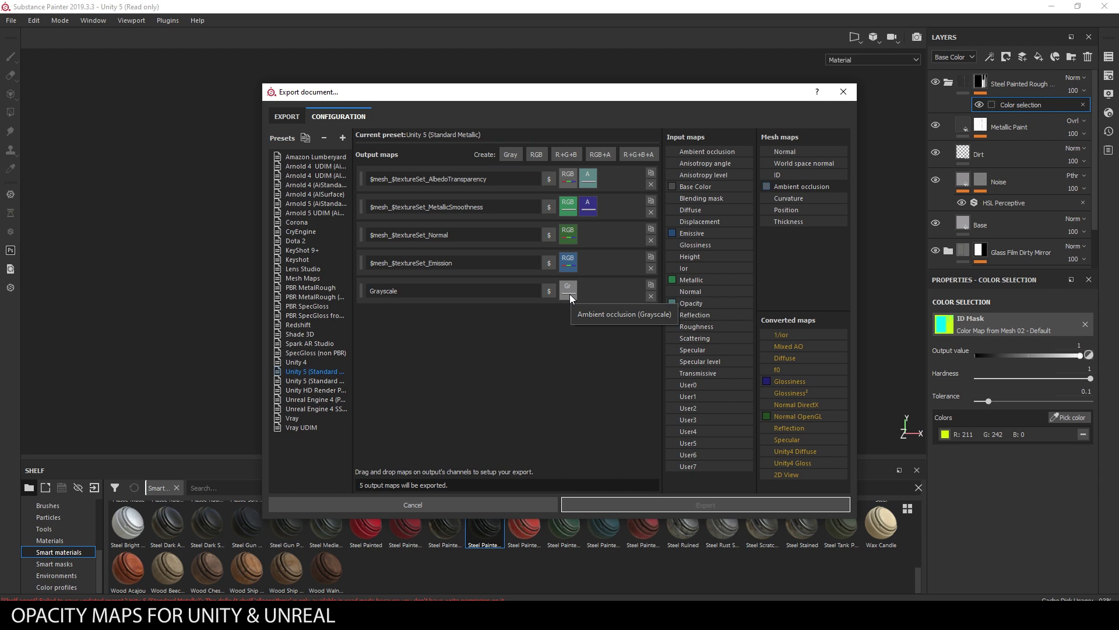
Step: Add a second grayscale output map and feed it from the gray channel of the Height input map
click(507, 154)
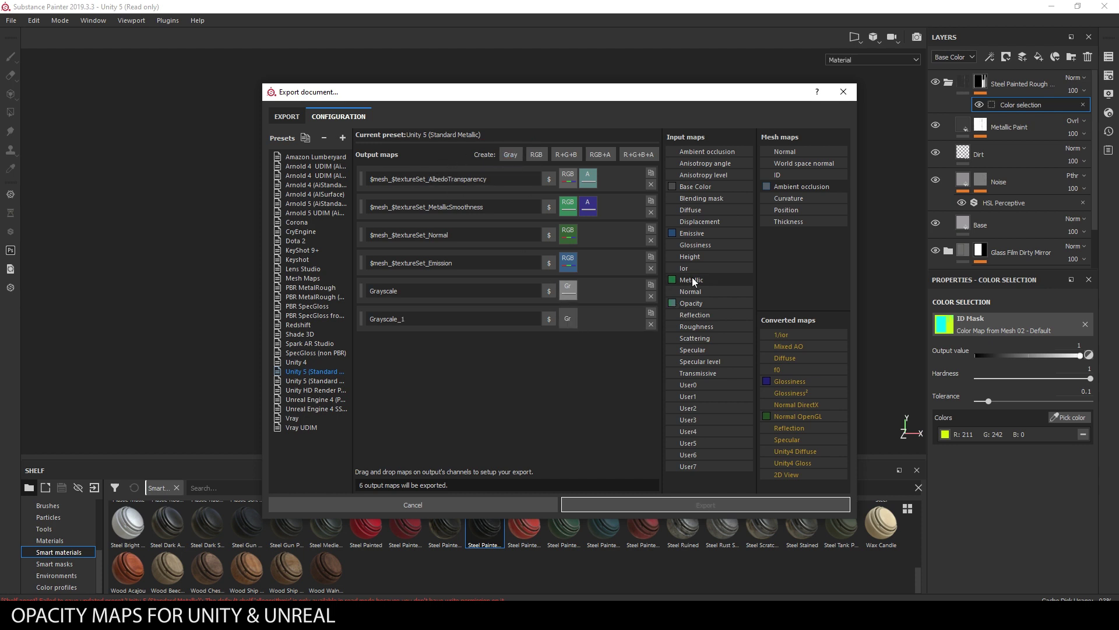
drag(691, 256, 566, 320)
click(583, 340)
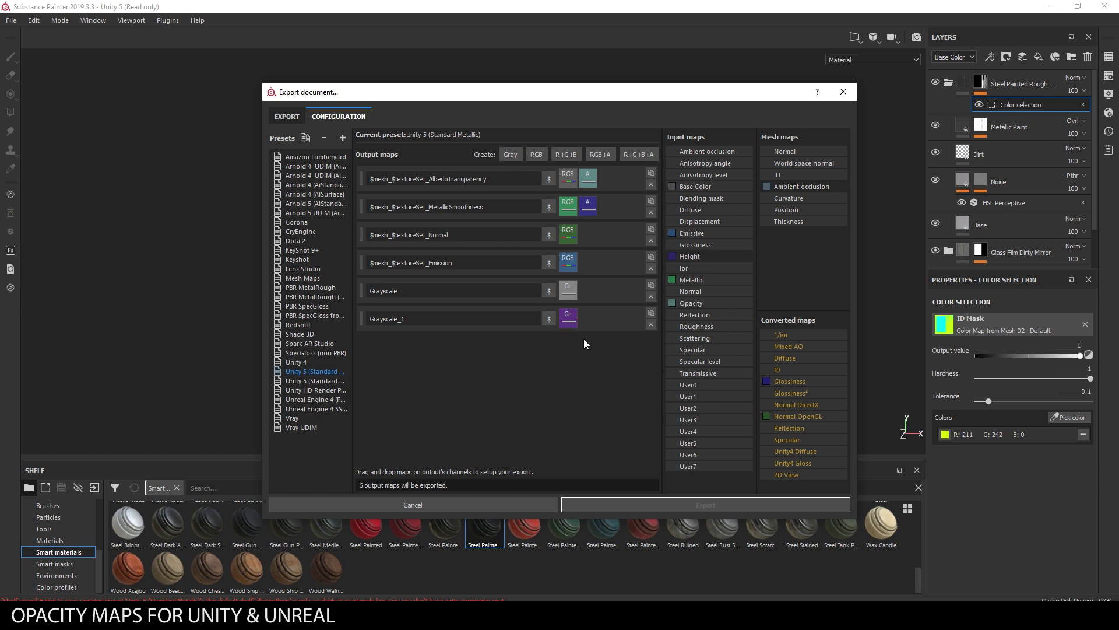
Step: Rename the ambient occlusion output map, reusing the $mesh_$textureSet_ naming pattern of the Emission map
click(503, 293)
double_click(465, 265)
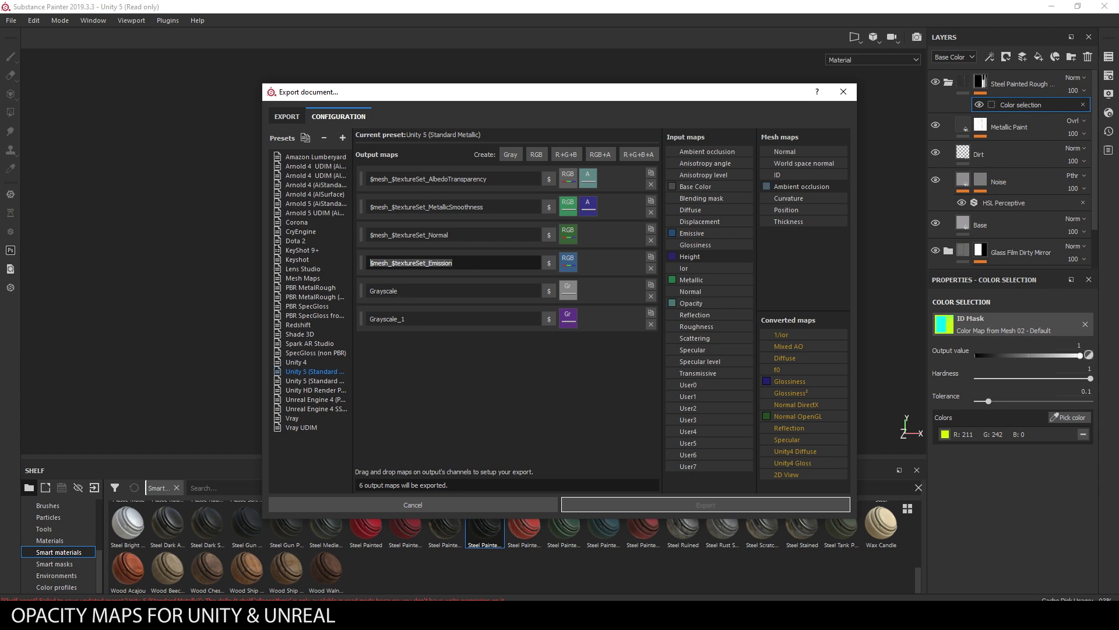
double_click(365, 291)
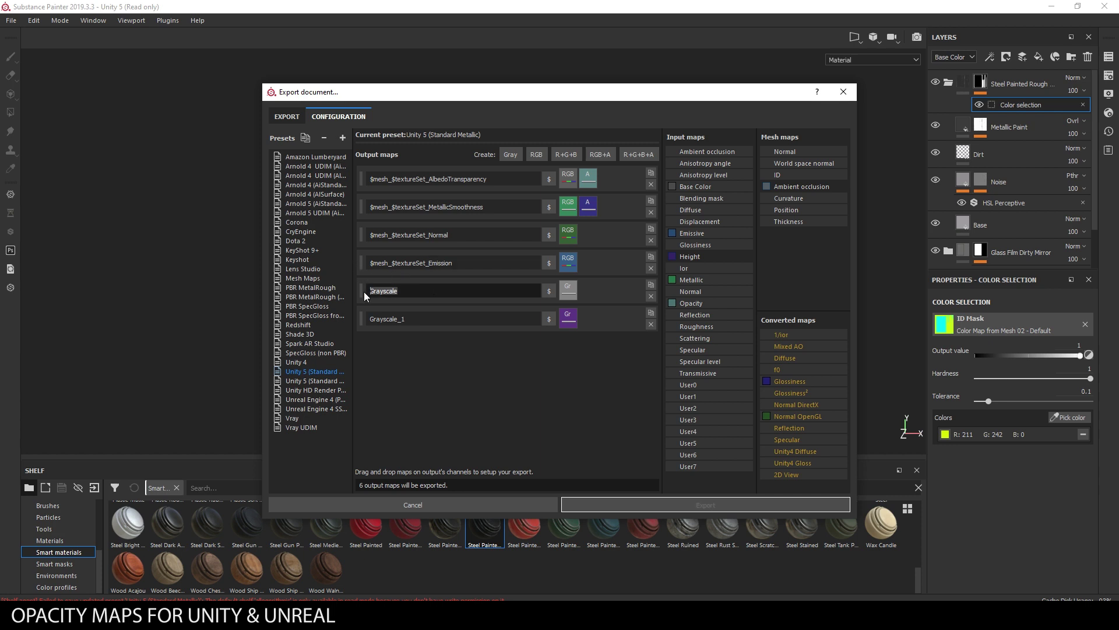
drag(453, 290, 426, 292)
key(Left)
key(Delete)
Step: Set the export configuration to Unity 5 (Standard Metallic)
click(287, 116)
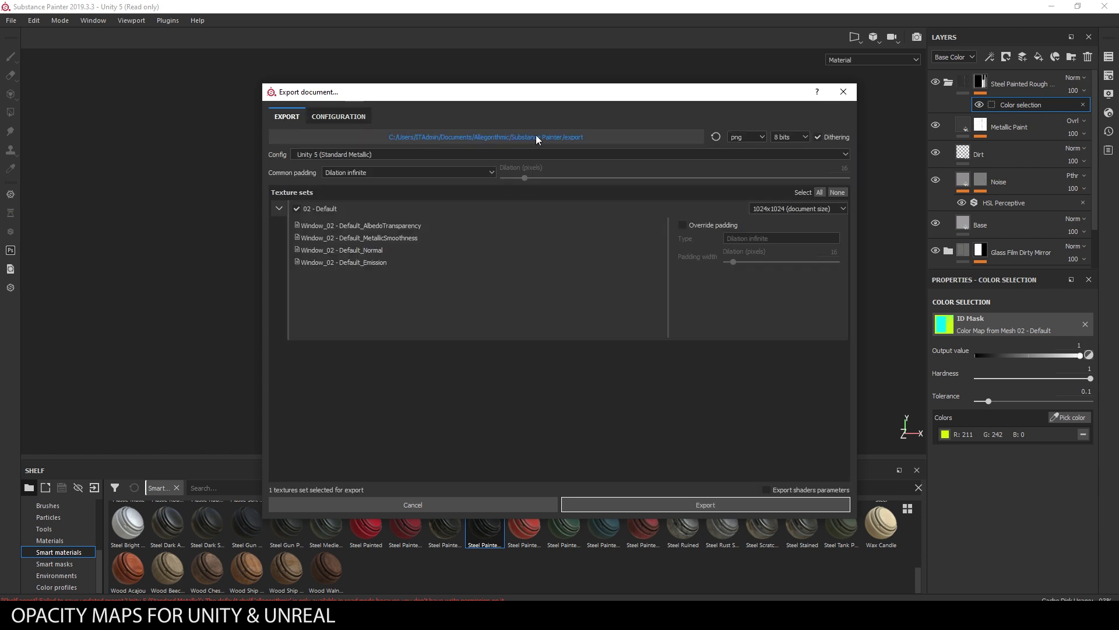
click(516, 153)
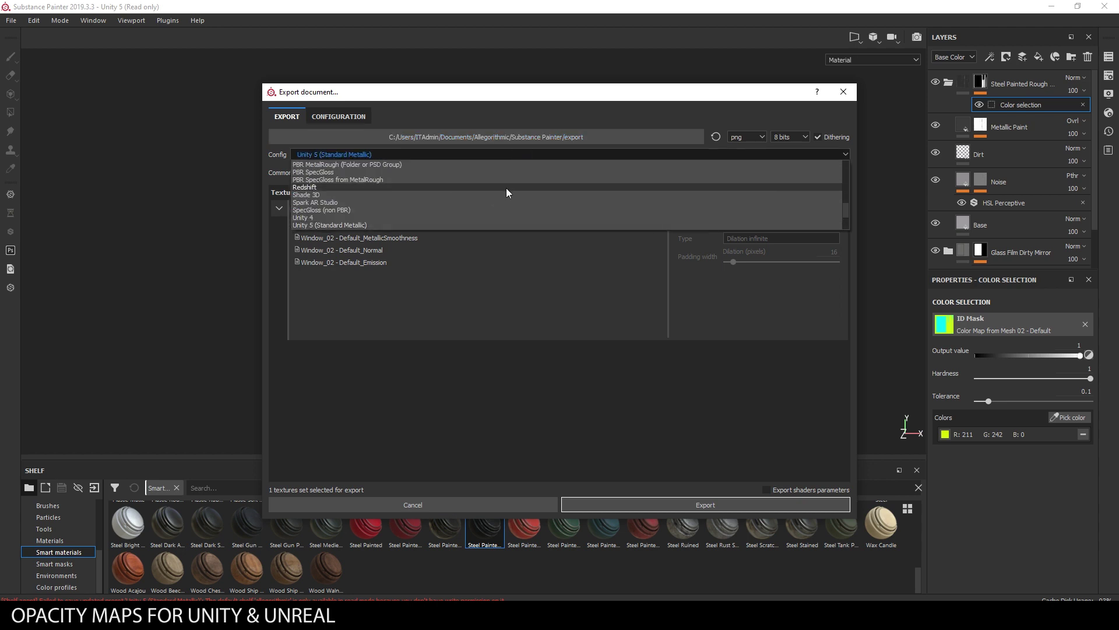
click(397, 187)
click(400, 155)
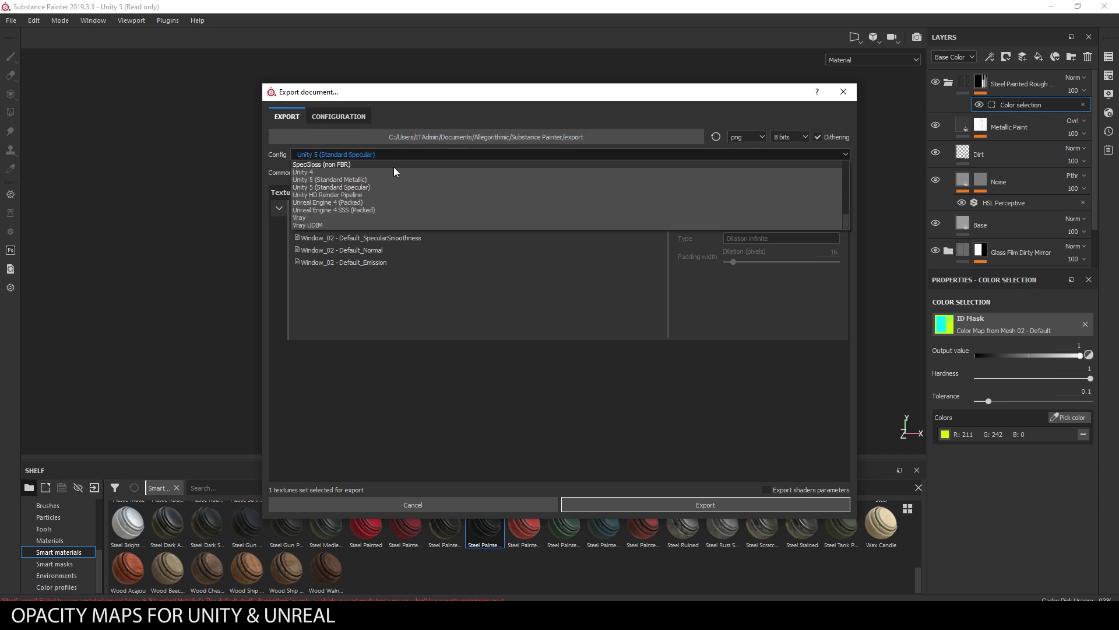
click(385, 179)
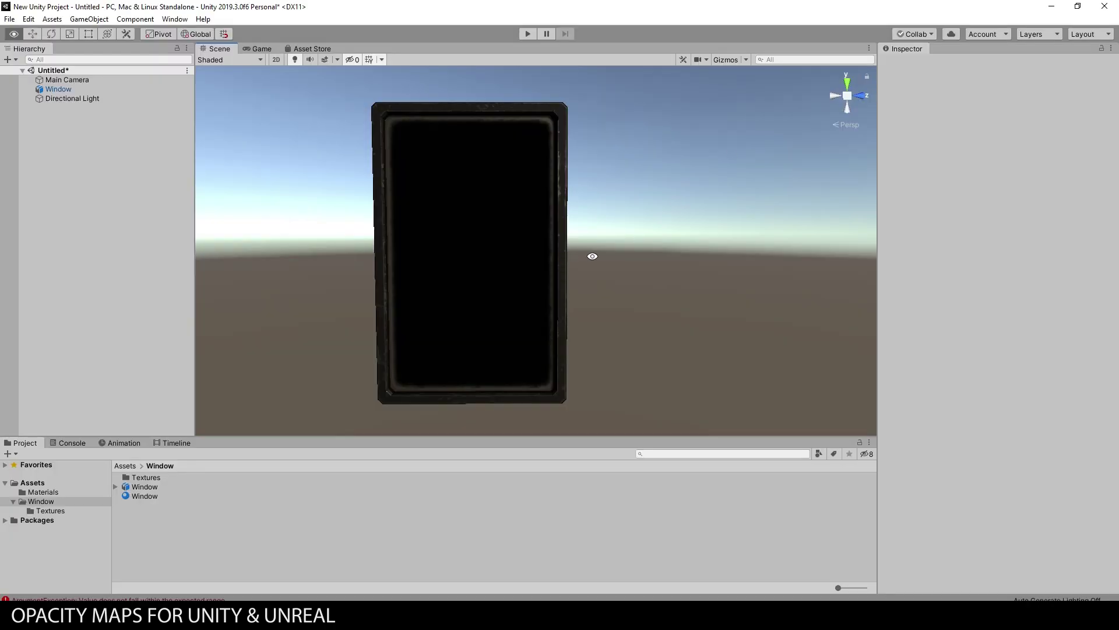
Step: Switch to Photoshop and open Window_02 - Default_AlbedoTransparency from the Window Textures folder
mouse_move(589, 253)
alt+mouse_down()
mouse_move(665, 237)
mouse_move(735, 197)
mouse_move(668, 179)
mouse_move(523, 204)
mouse_move(647, 250)
mouse_move(752, 244)
mouse_move(617, 240)
mouse_move(479, 295)
mouse_move(102, 285)
mouse_move(617, 180)
mouse_move(688, 240)
mouse_move(620, 255)
alt+mouse_up()
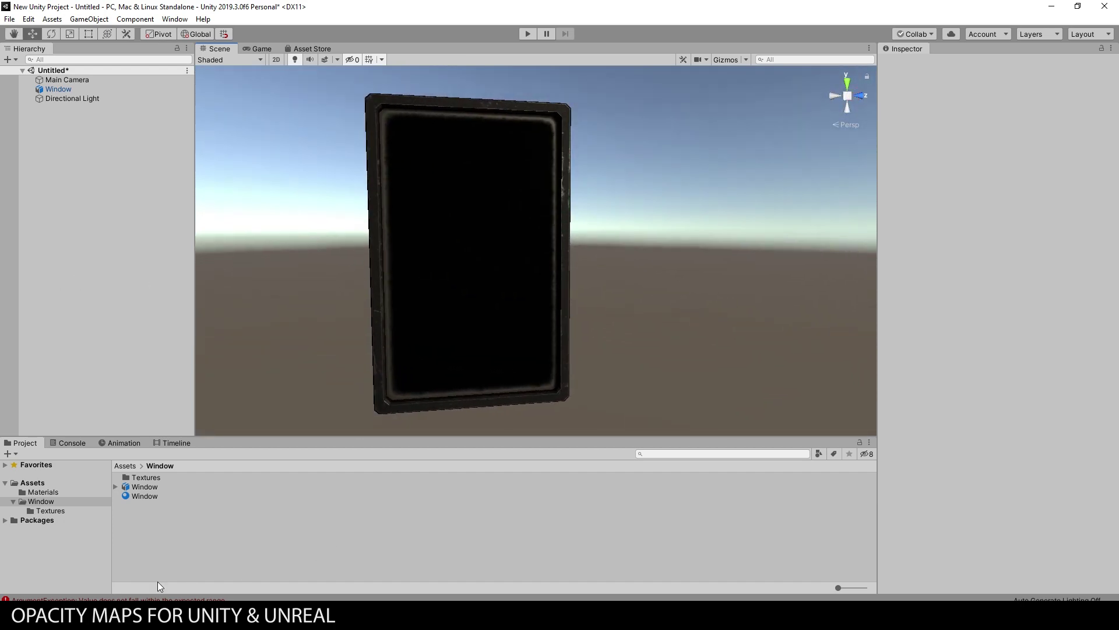
click(362, 616)
click(361, 615)
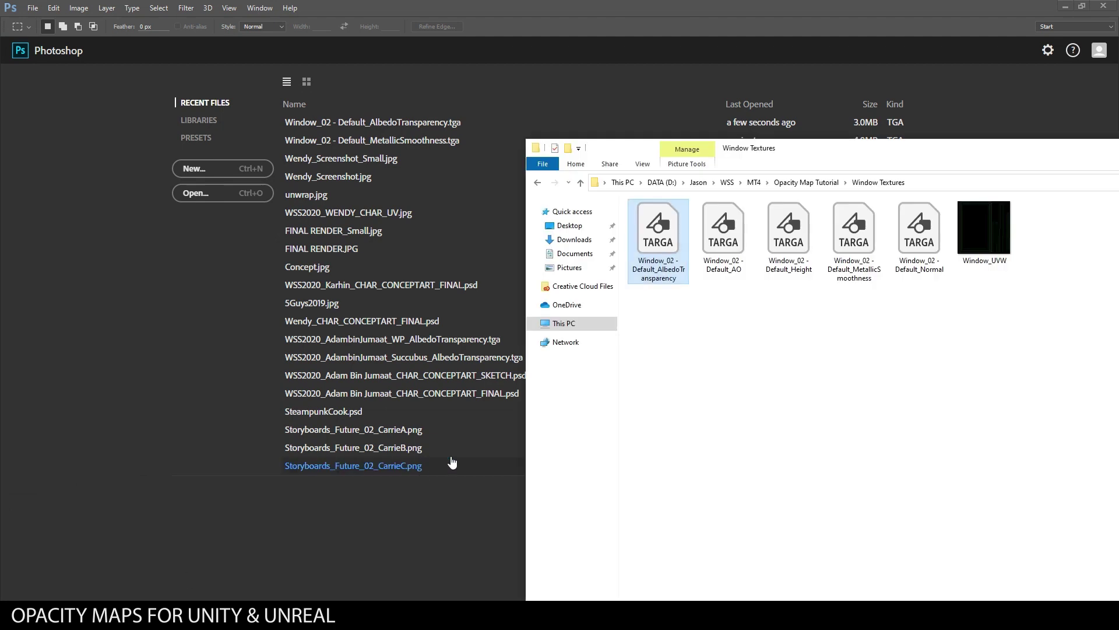
drag(671, 240, 192, 345)
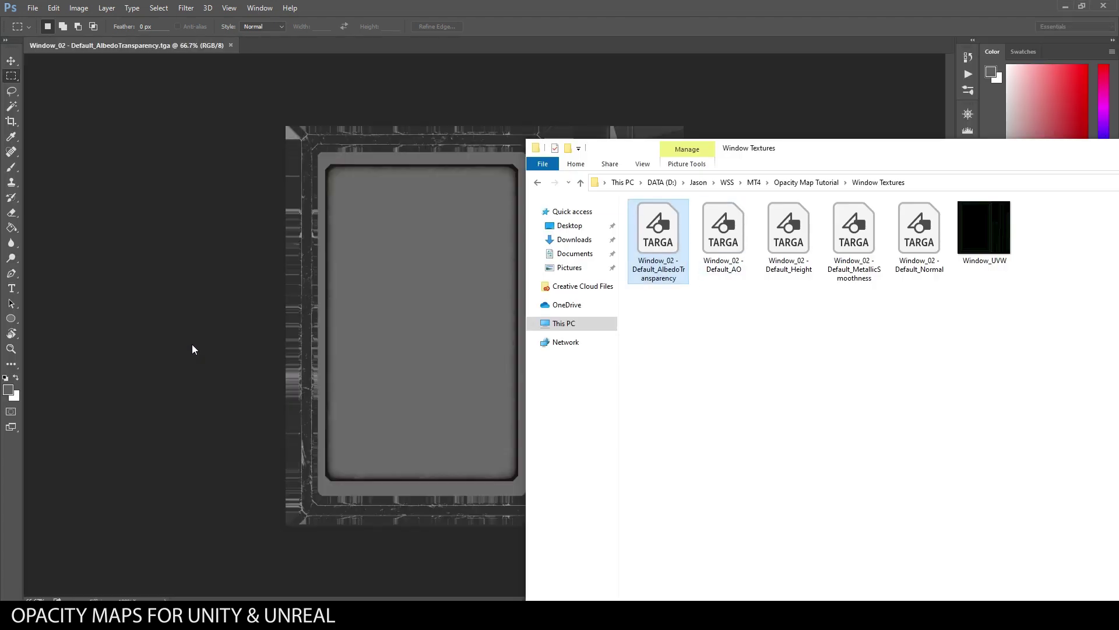
click(372, 90)
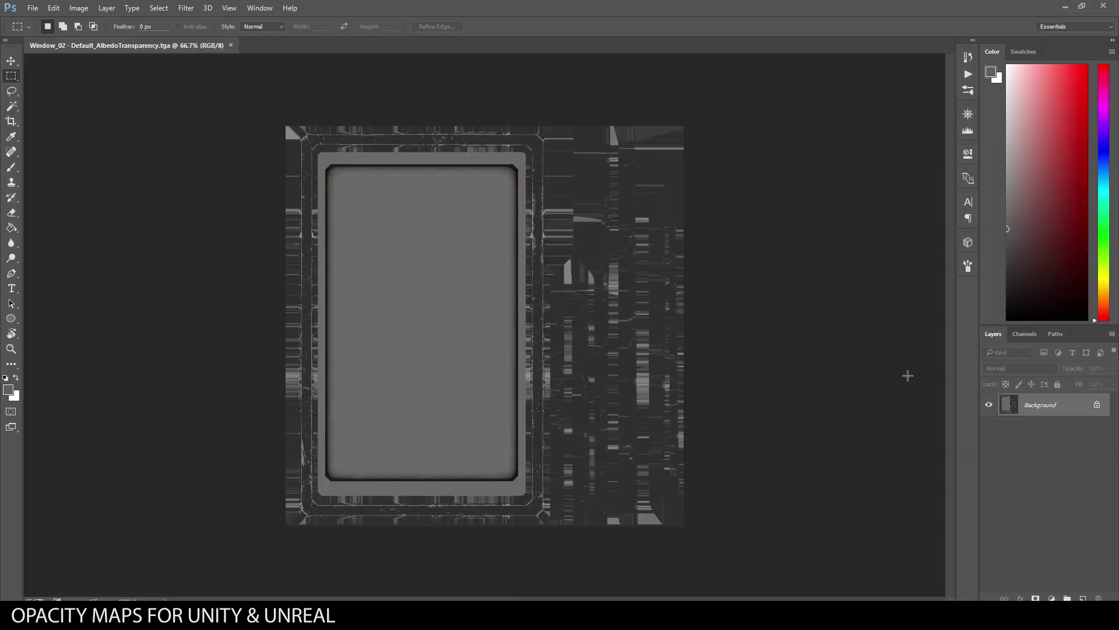
Step: Place the Window_UVW image over the full canvas as a layer above the Opacity group
click(1014, 334)
click(991, 335)
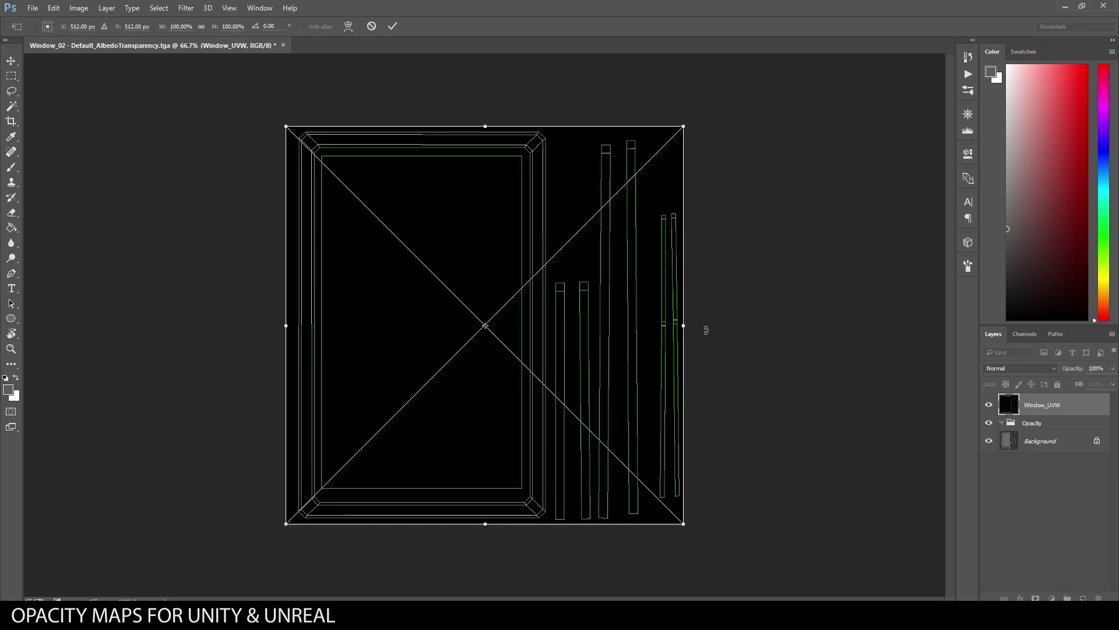
key(Return)
Step: Invert the Window_UVW layer and set its blend mode to Multiply
click(1023, 369)
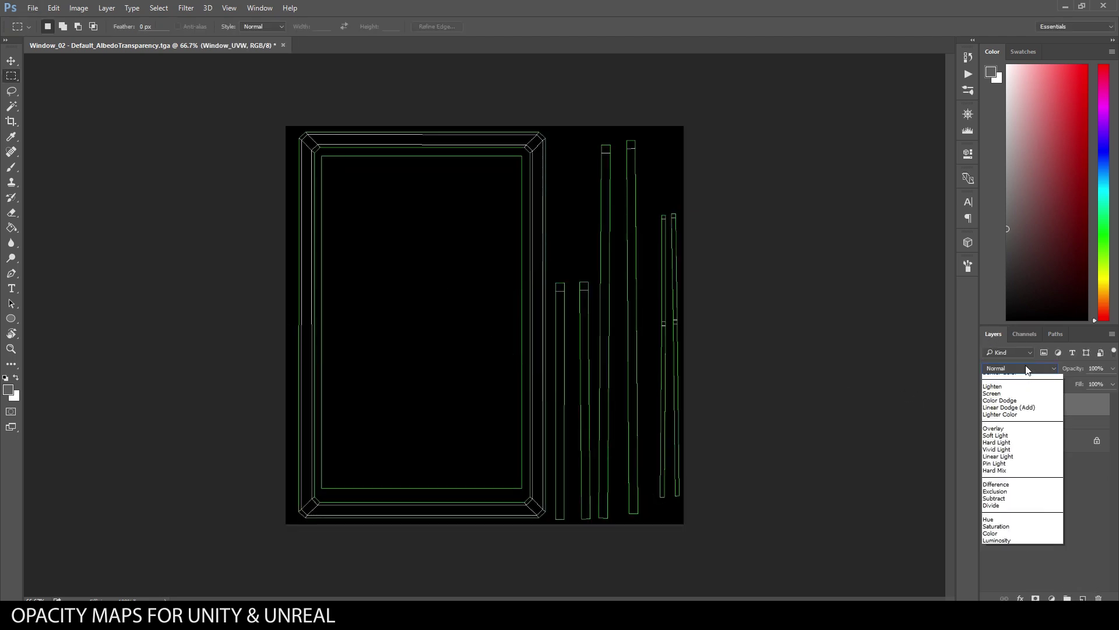
click(1026, 449)
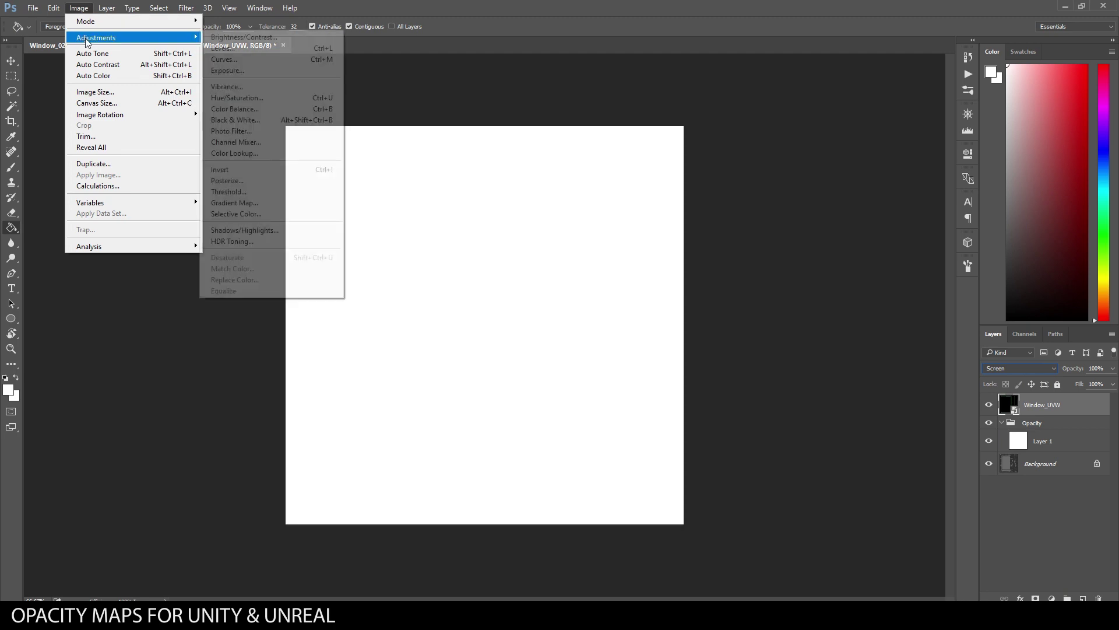
click(324, 169)
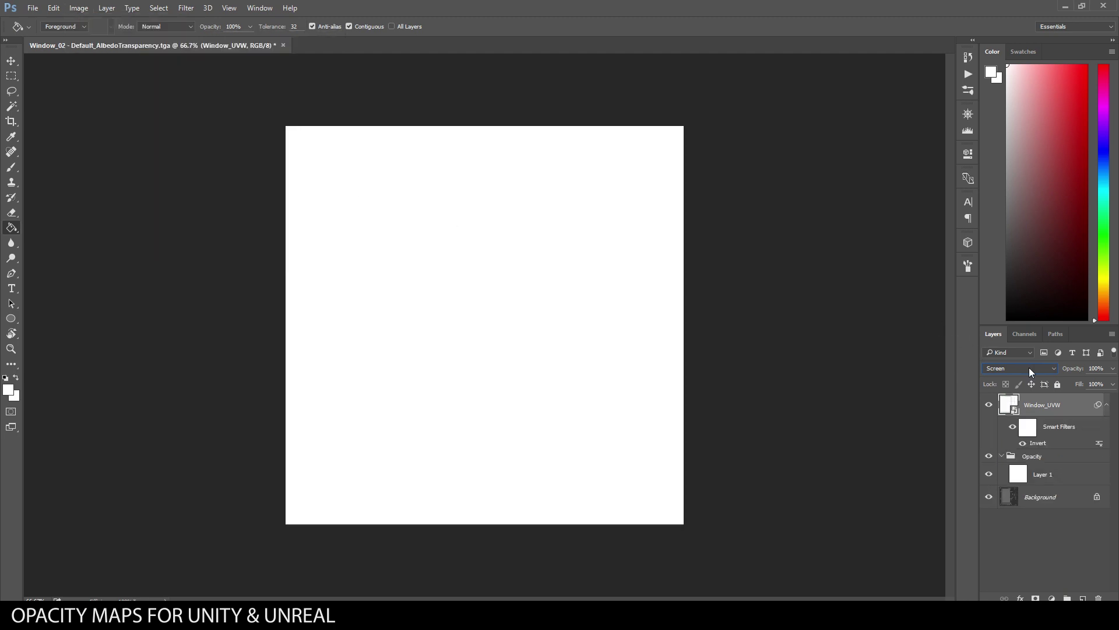
click(1054, 369)
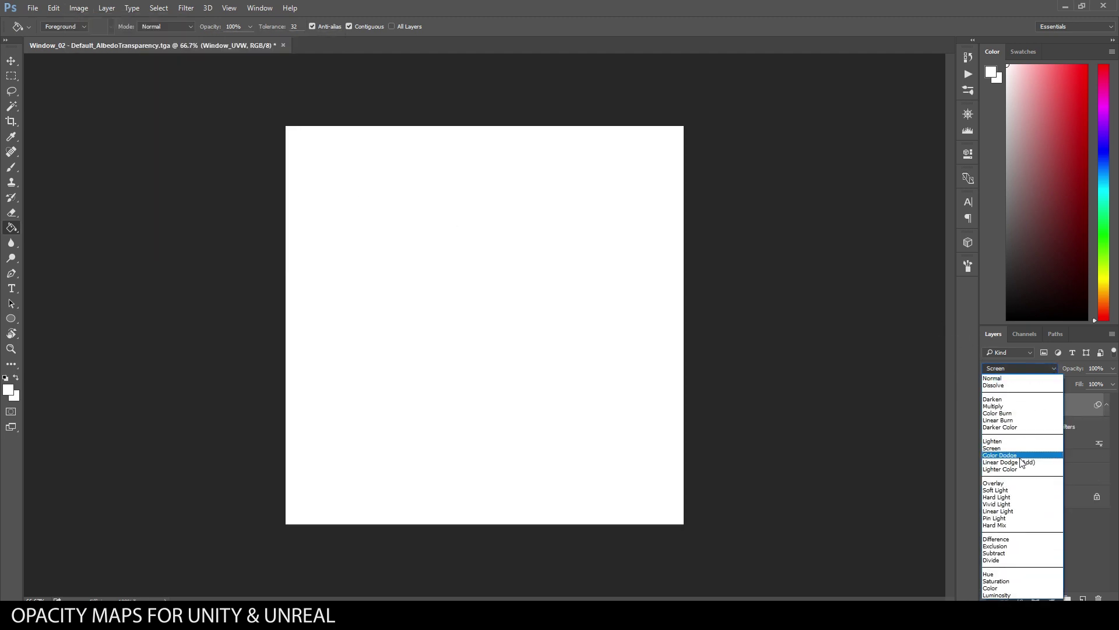
click(1032, 414)
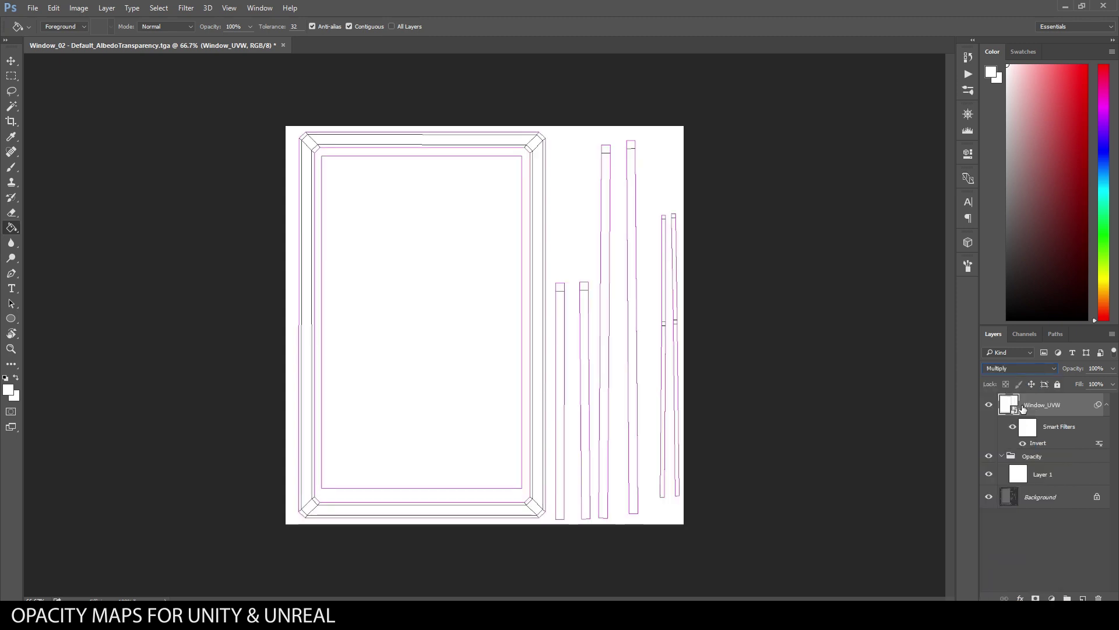
Step: Fill a rectangle slightly larger than the window pane's UV outline with mid grey on a new layer above Layer 1
click(1056, 457)
click(1046, 483)
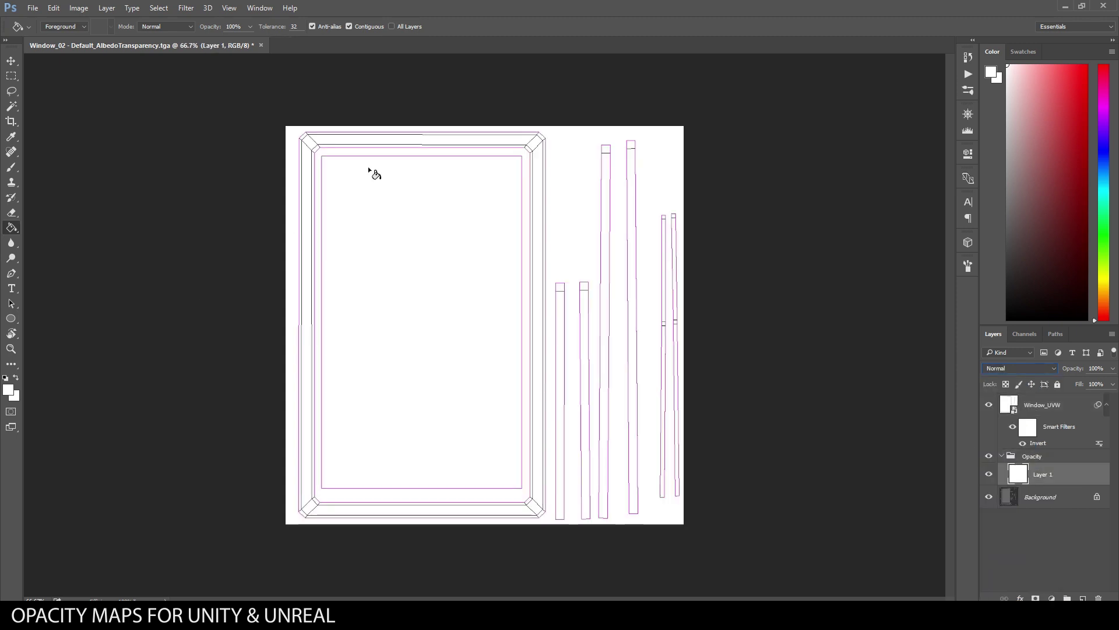
click(11, 76)
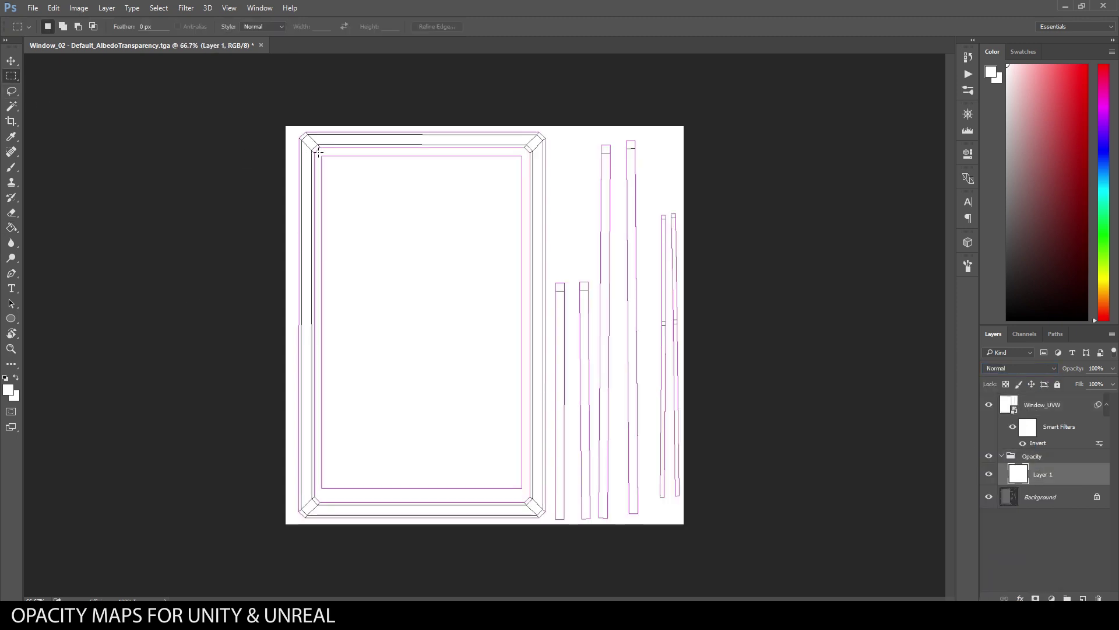
drag(318, 152, 527, 493)
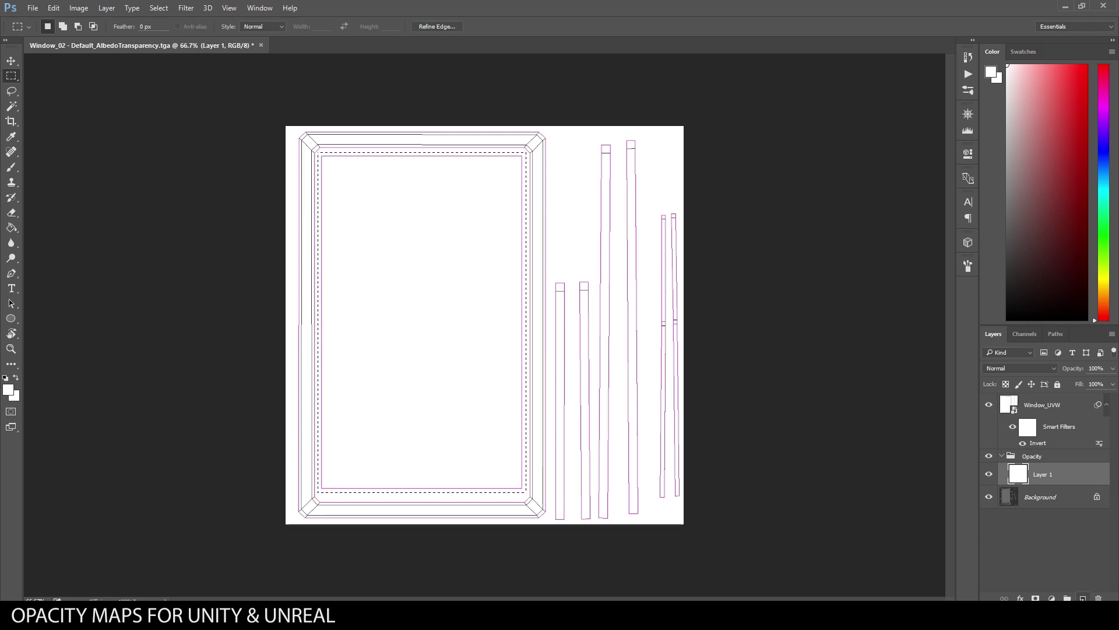
click(1082, 598)
click(11, 227)
click(1007, 185)
click(375, 258)
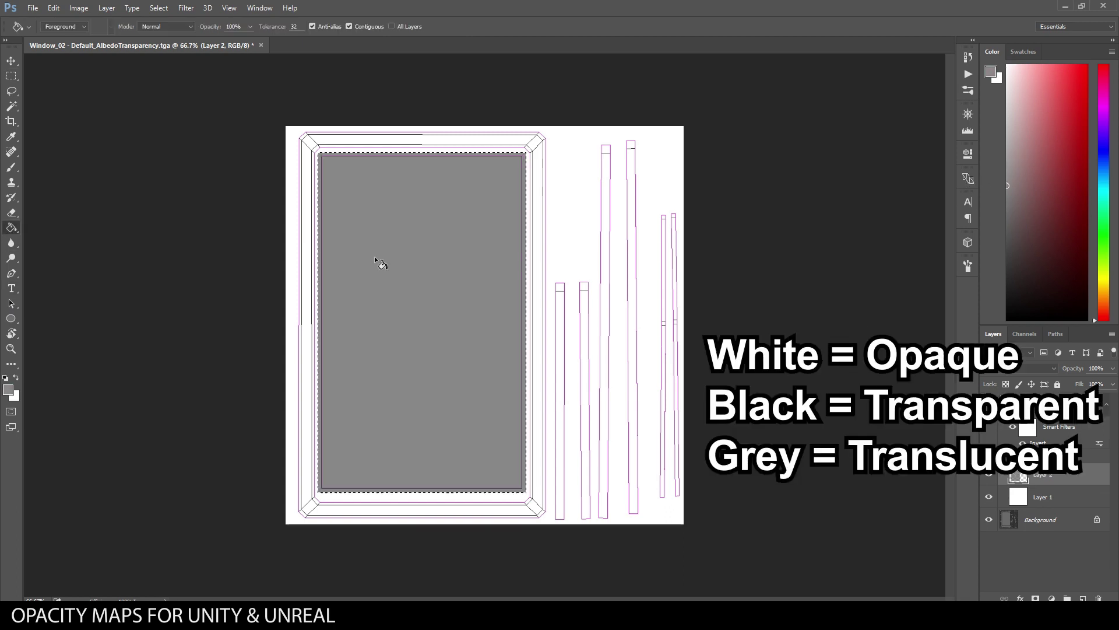
Step: Outline a jagged broken-glass shape at the pane's upper-right corner with the Lasso and fill it black on a new layer
click(11, 91)
click(371, 206)
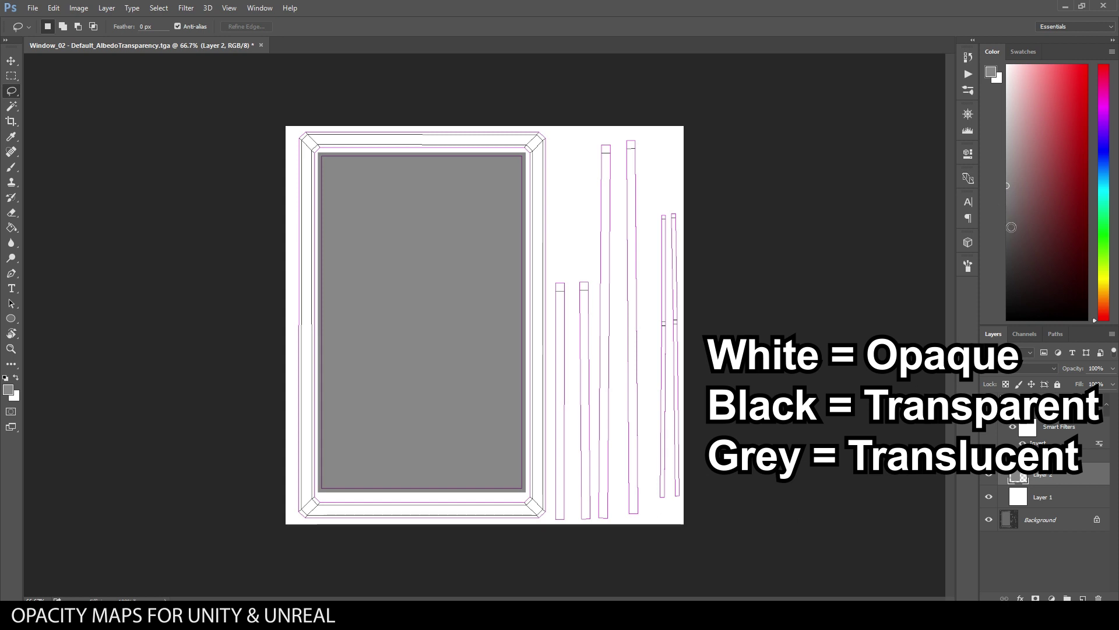
drag(1018, 307, 955, 370)
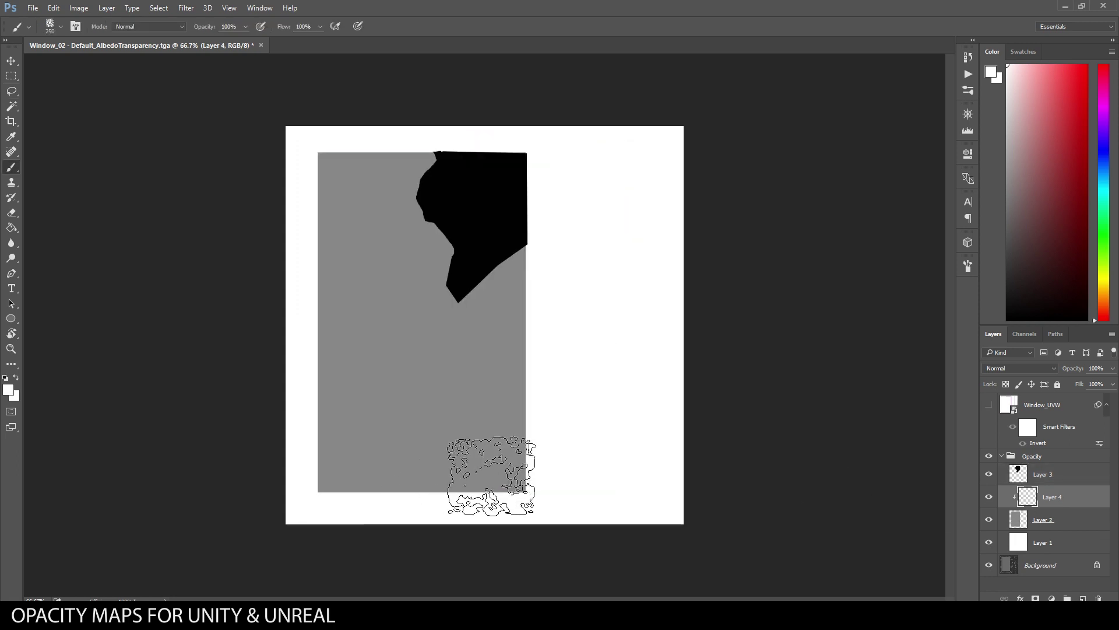
Step: Paint white grime along the lower part of the grey pane with a textured brush on the layer clipped to Layer 2
click(521, 446)
key(ctrl+z)
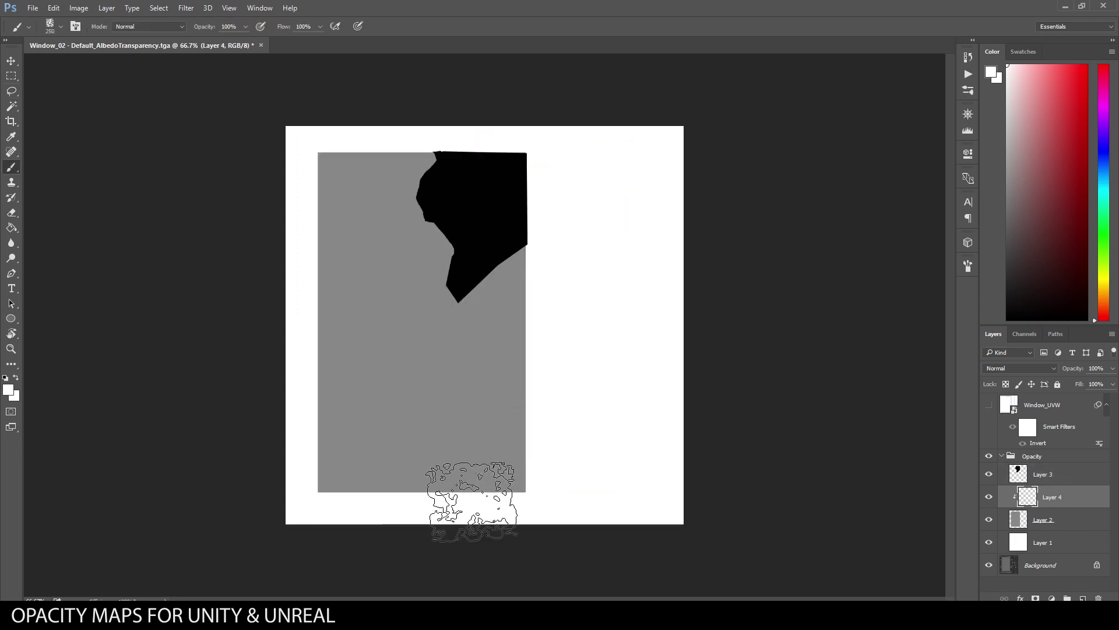
click(468, 499)
drag(527, 437, 527, 495)
key(bracketright)
key(bracketright)
drag(459, 476, 344, 500)
key(bracketleft)
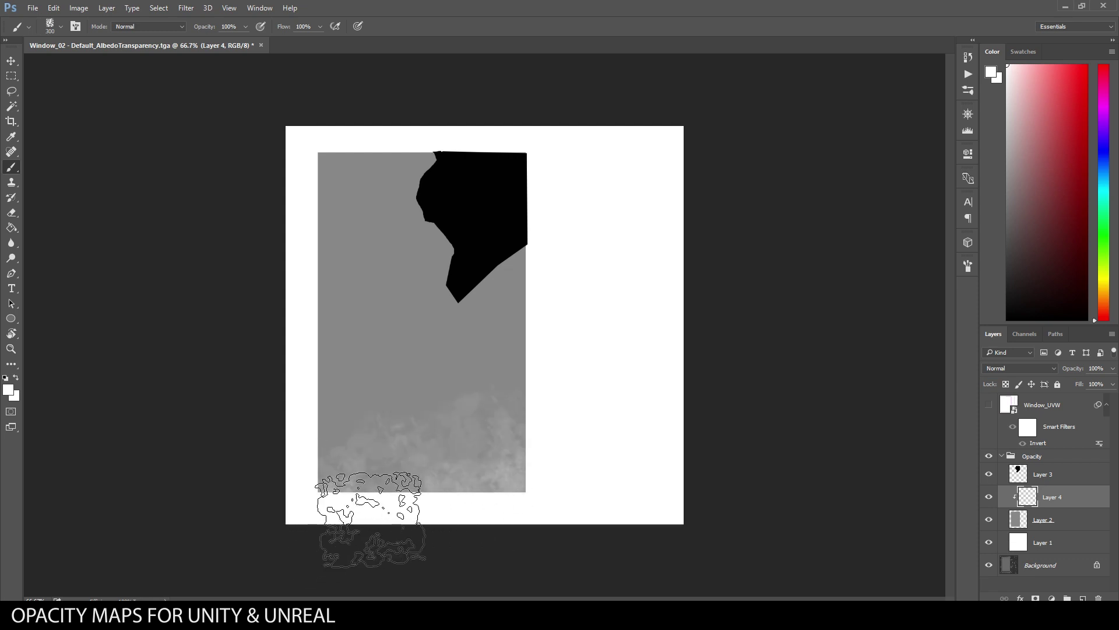
drag(422, 520, 300, 524)
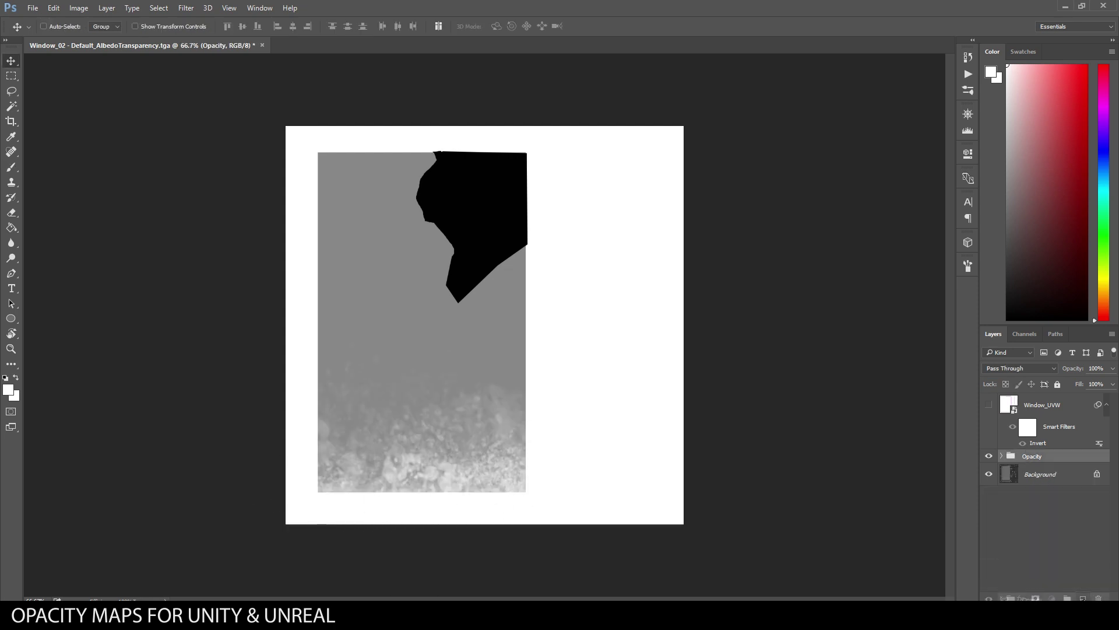
Step: Duplicate the Opacity group and merge the copy into a single layer
key(ctrl+j)
right_click(1049, 460)
click(1058, 340)
Step: Copy the whole merged Opacity copy layer and paste it into a new Alpha 1 channel
key(ctrl+a)
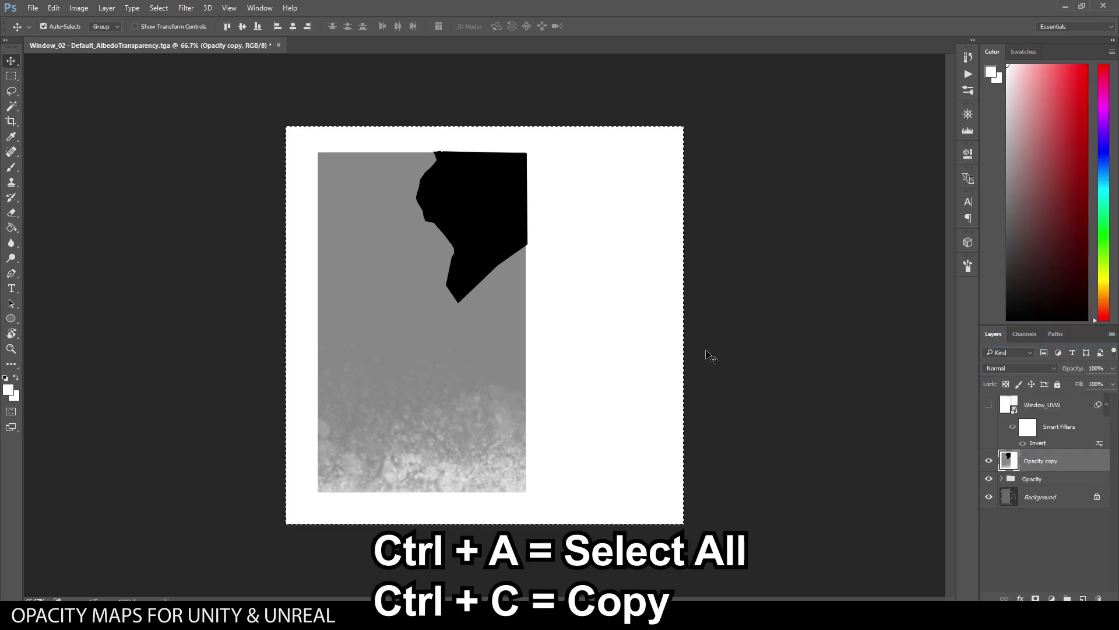
key(ctrl+c)
click(1024, 334)
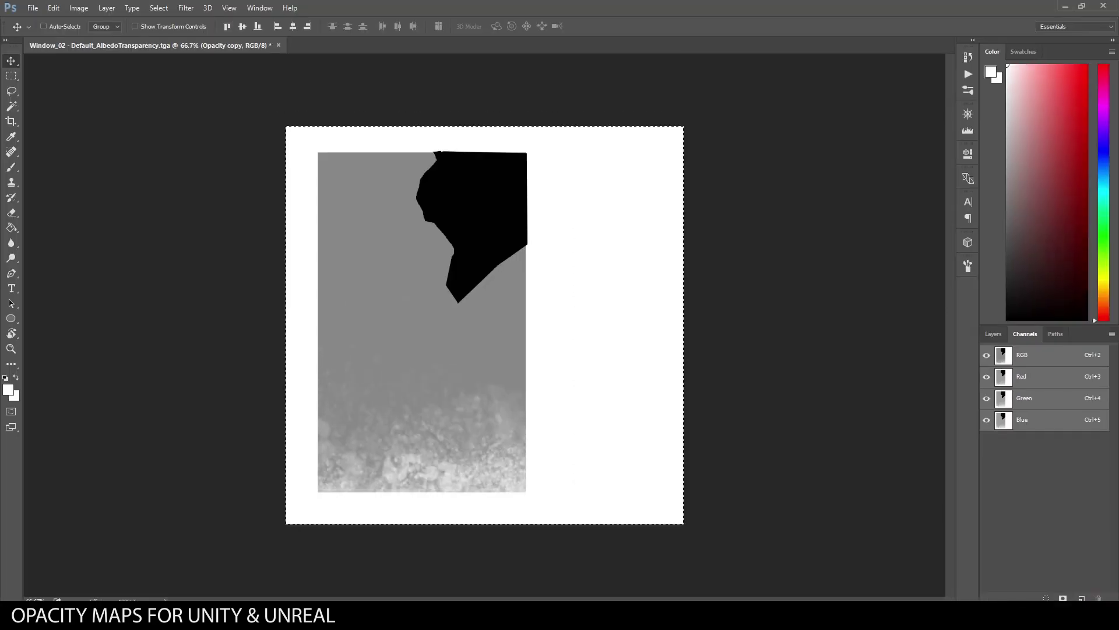
click(1044, 567)
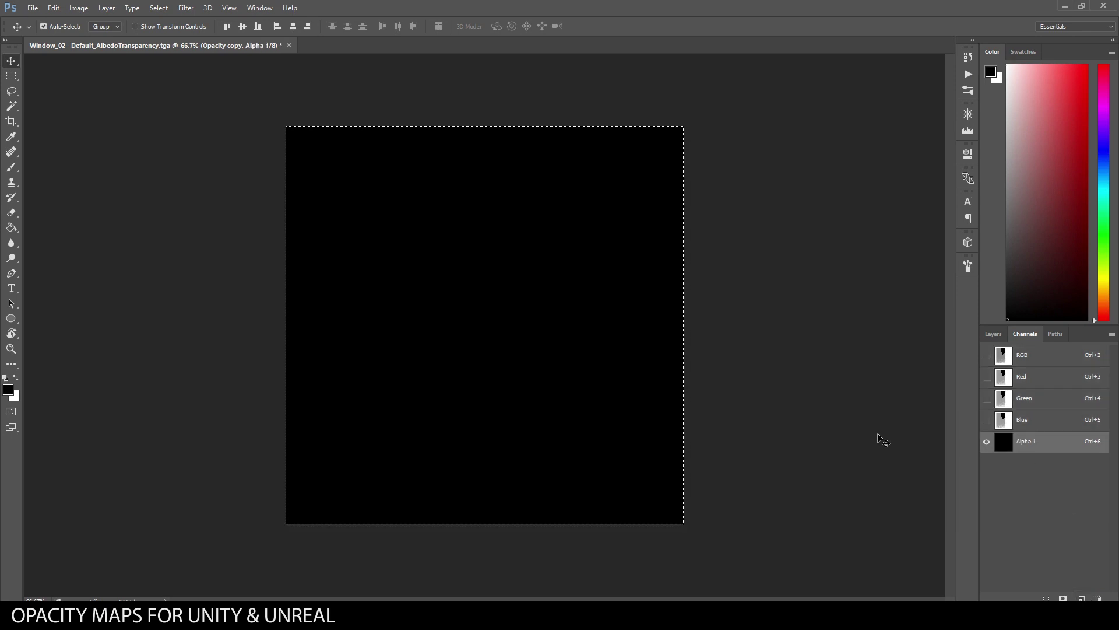
key(ctrl+v)
key(m)
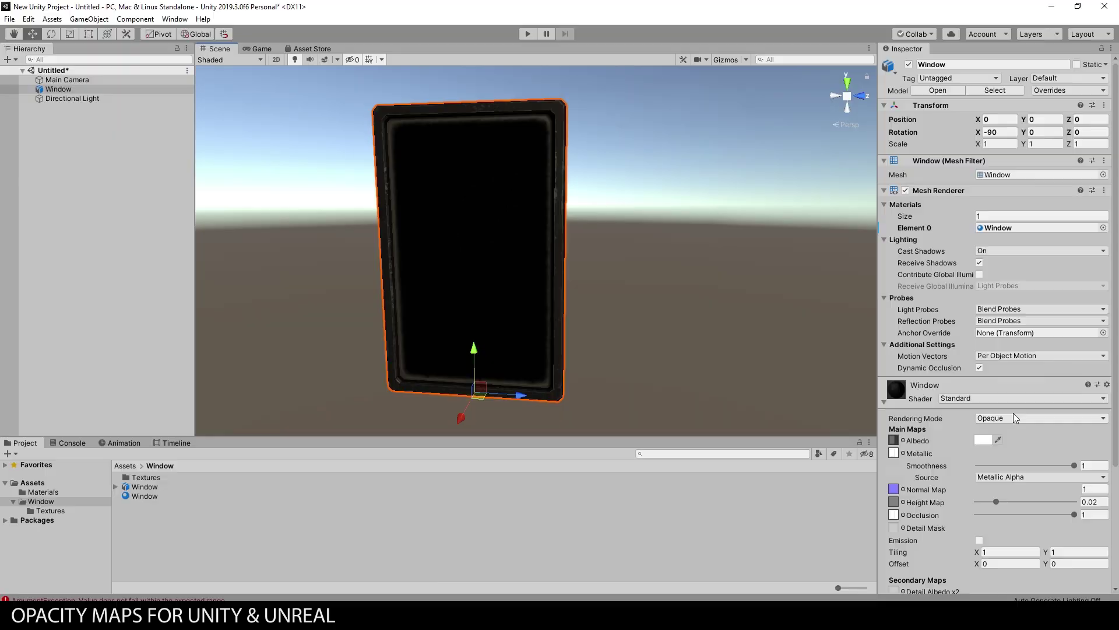
Step: Switch to Unity and set the Window material's rendering mode to Fade
click(1017, 417)
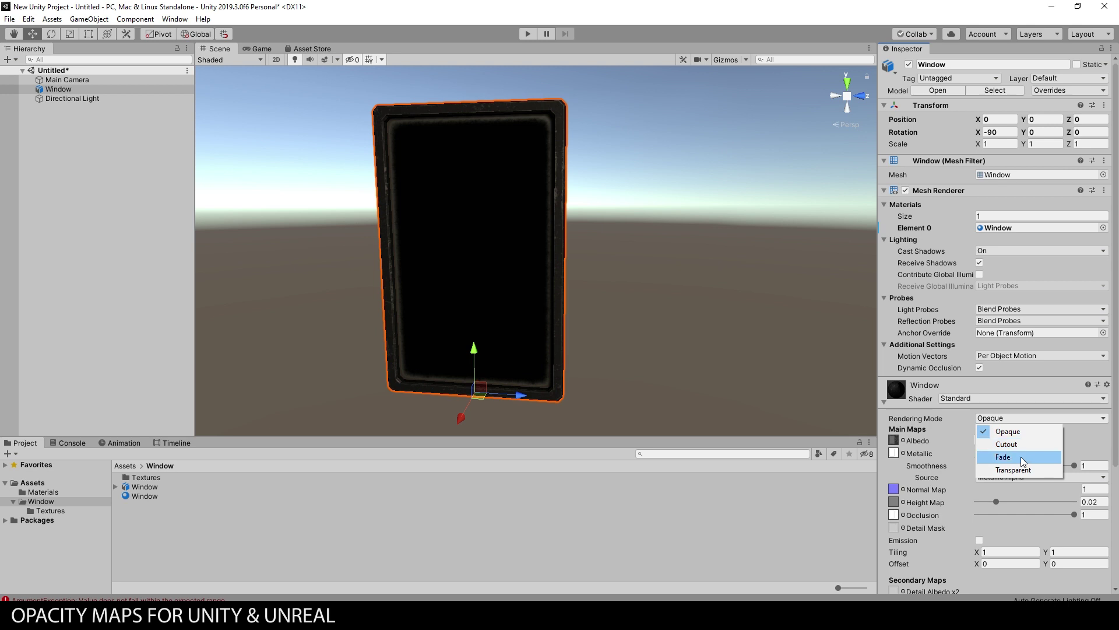
click(1021, 457)
alt+drag(705, 256, 713, 253)
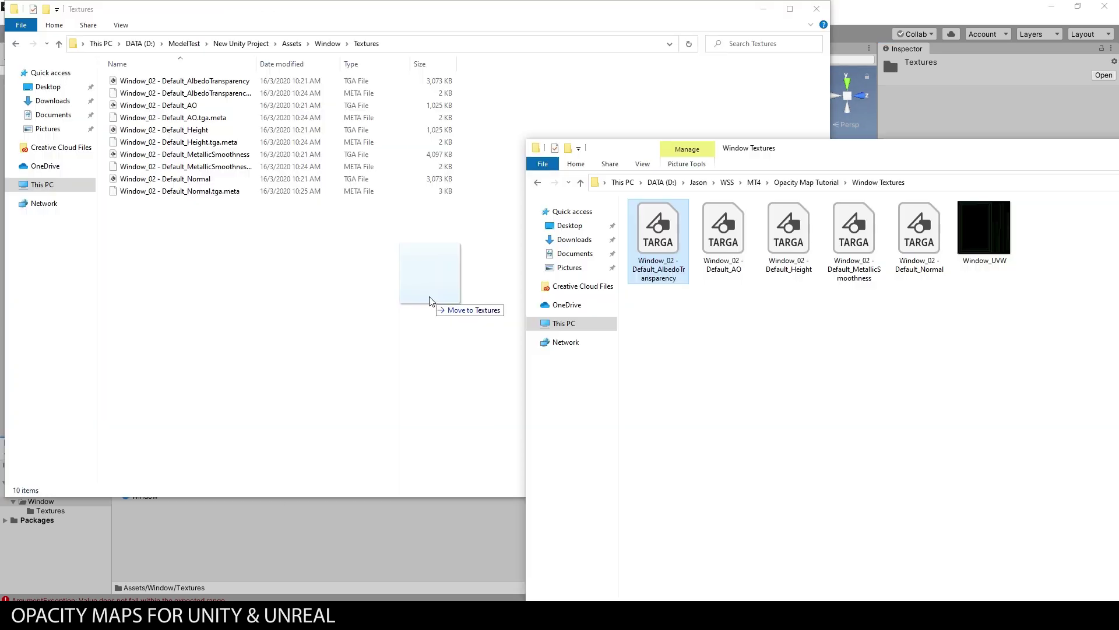
Step: Move the edited Window_02 AlbedoTransparency texture into the Unity project's Textures folder, replacing the existing file, and inspect the window in the scene
drag(425, 295, 260, 285)
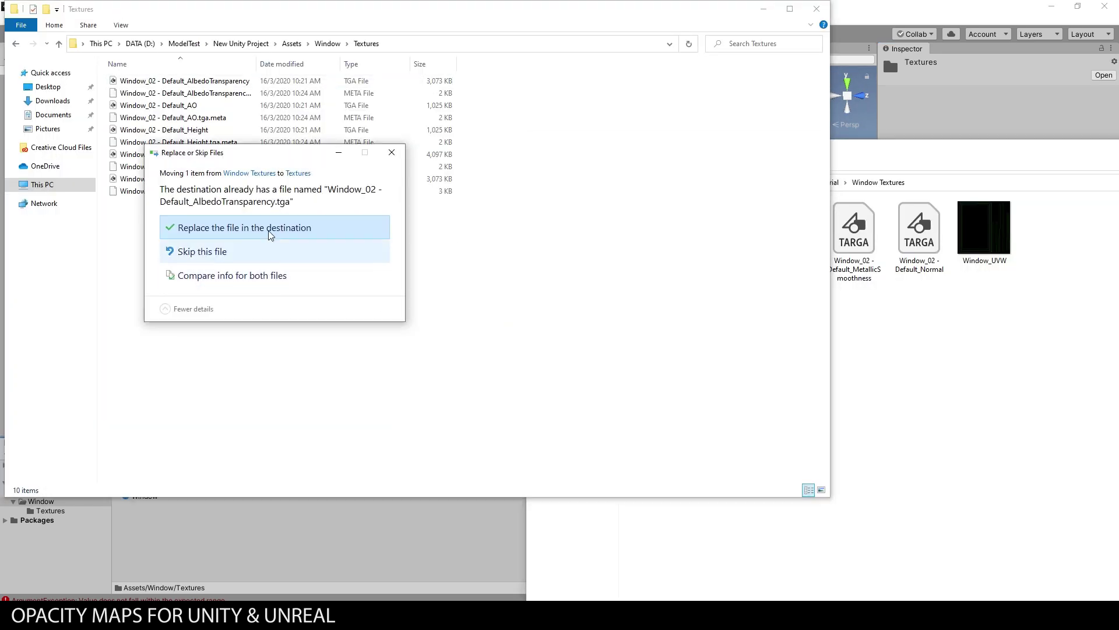
click(354, 235)
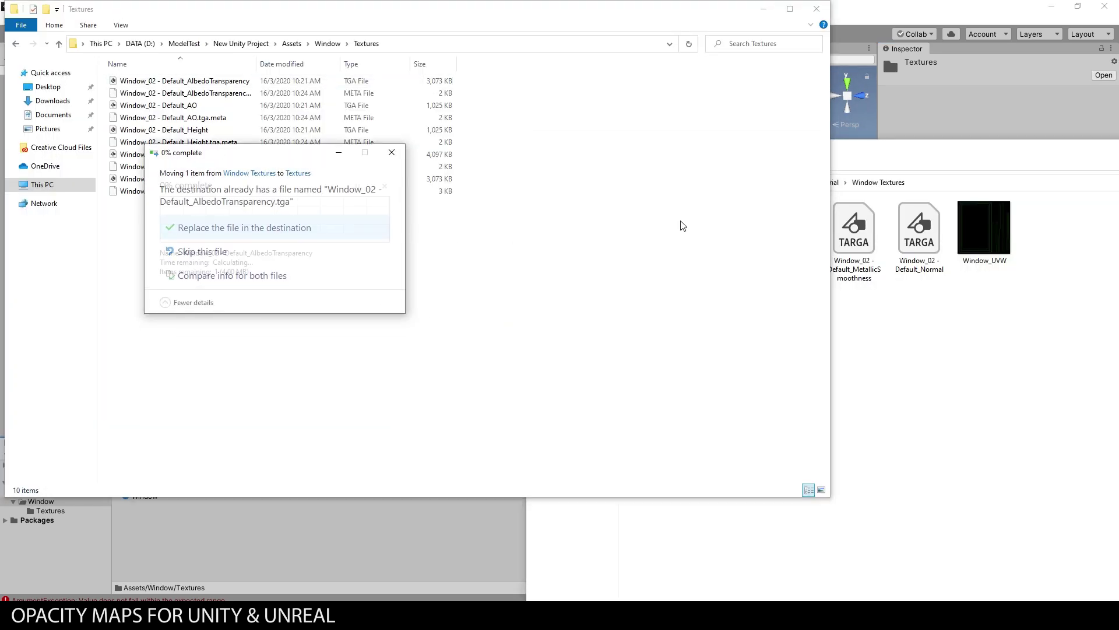
click(909, 159)
key(ctrl+v)
click(941, 13)
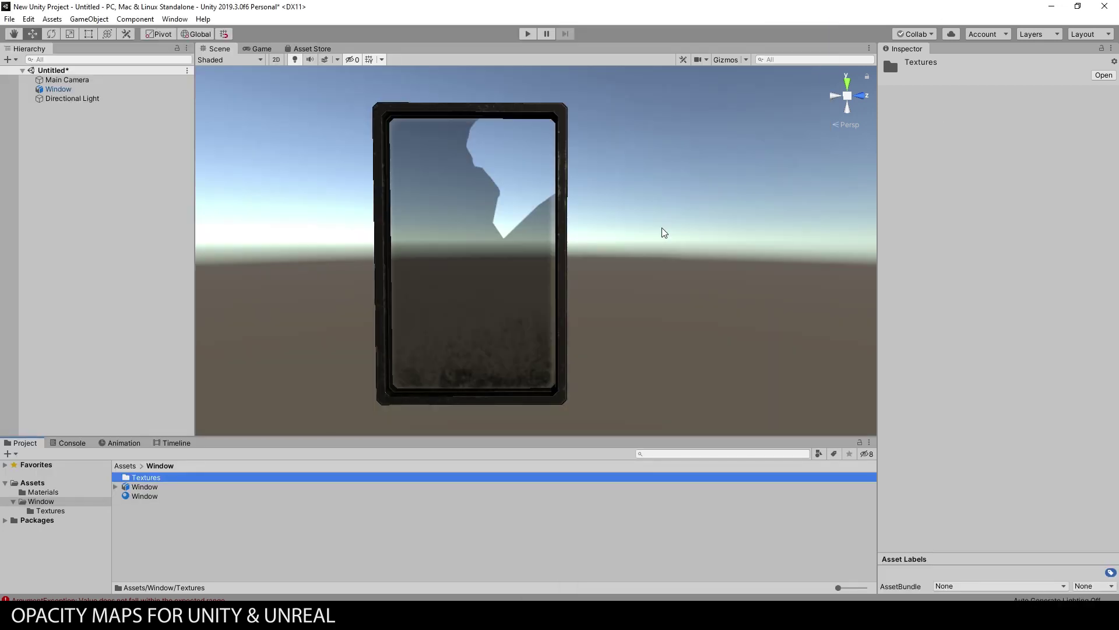
alt+drag(663, 232, 540, 310)
mouse_move(698, 221)
right_down()
mouse_move(512, 342)
mouse_move(585, 290)
mouse_move(583, 351)
mouse_move(580, 317)
right_up()
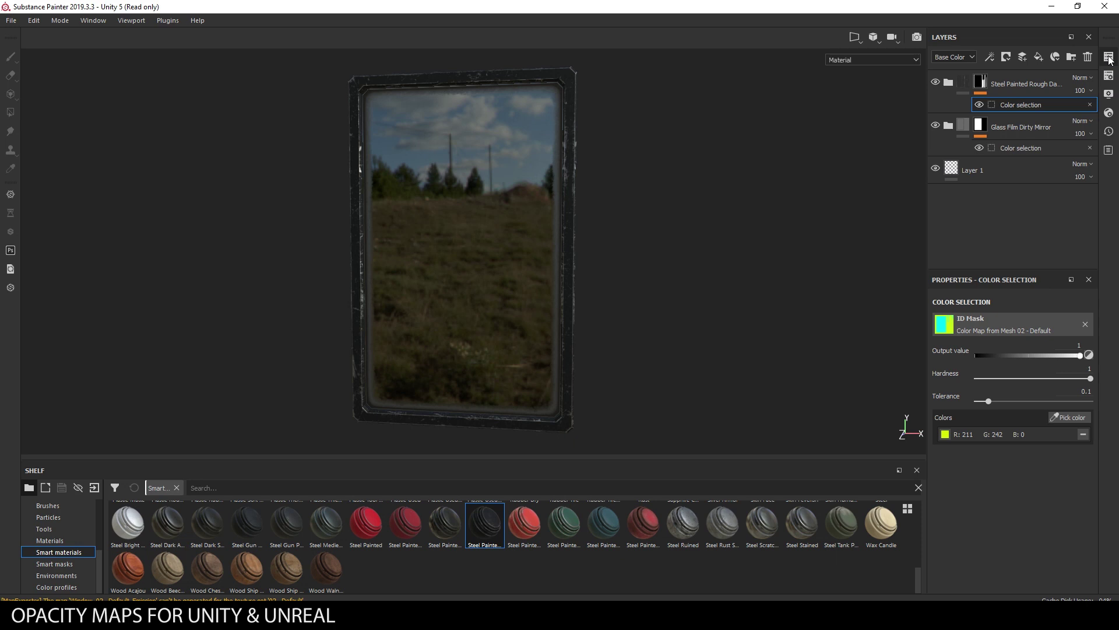
Step: Switch to Substance Painter and add an Opacity channel in L8 format to the window's texture set
click(1109, 76)
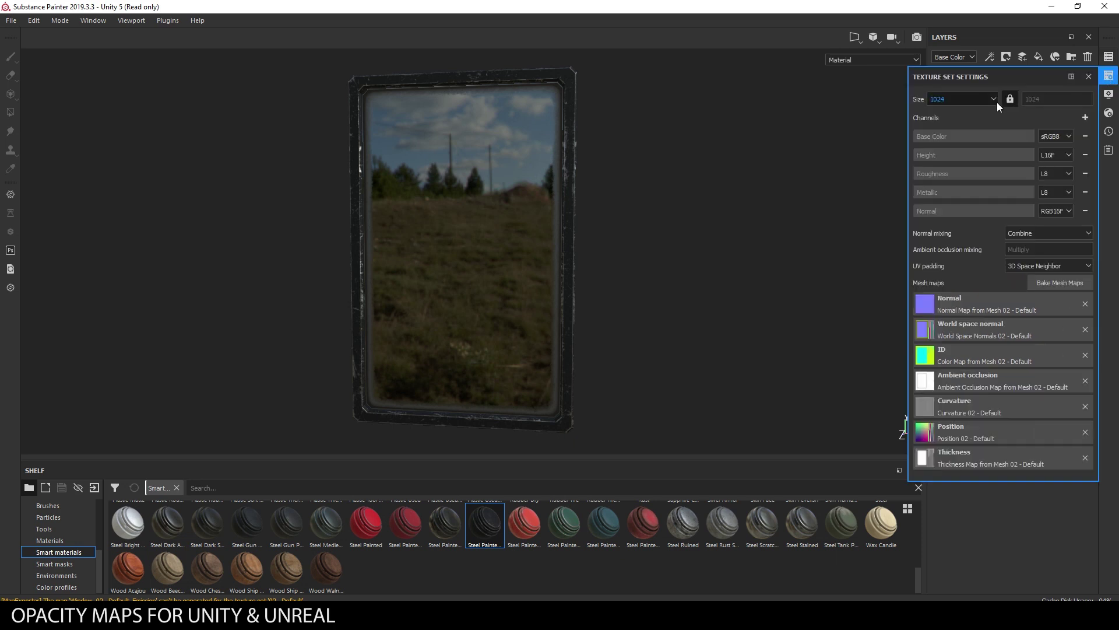
click(1085, 118)
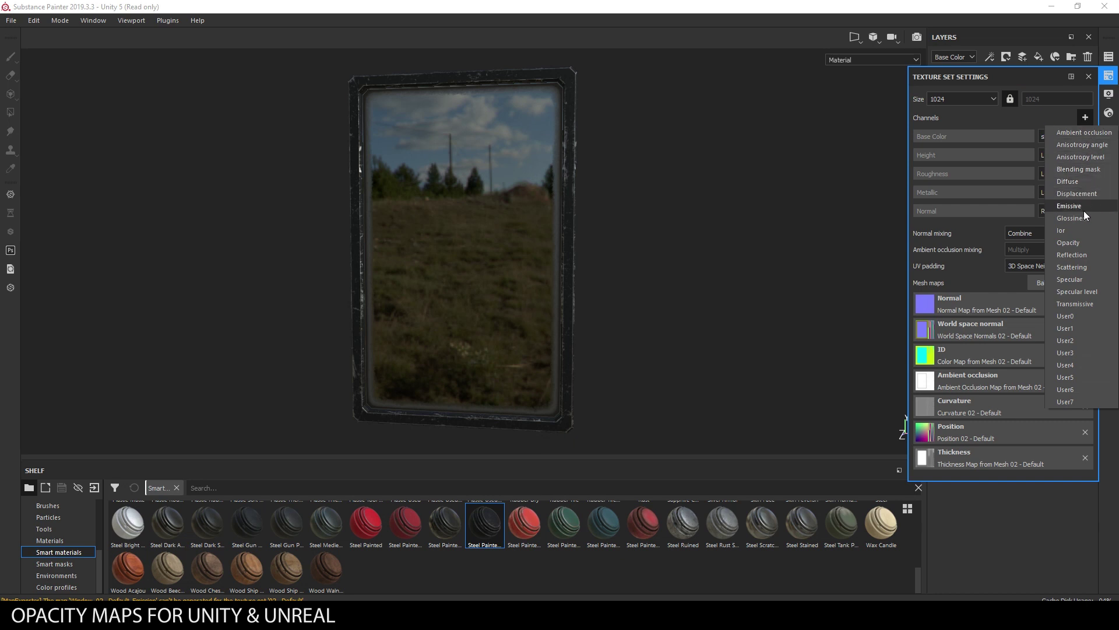
click(1085, 248)
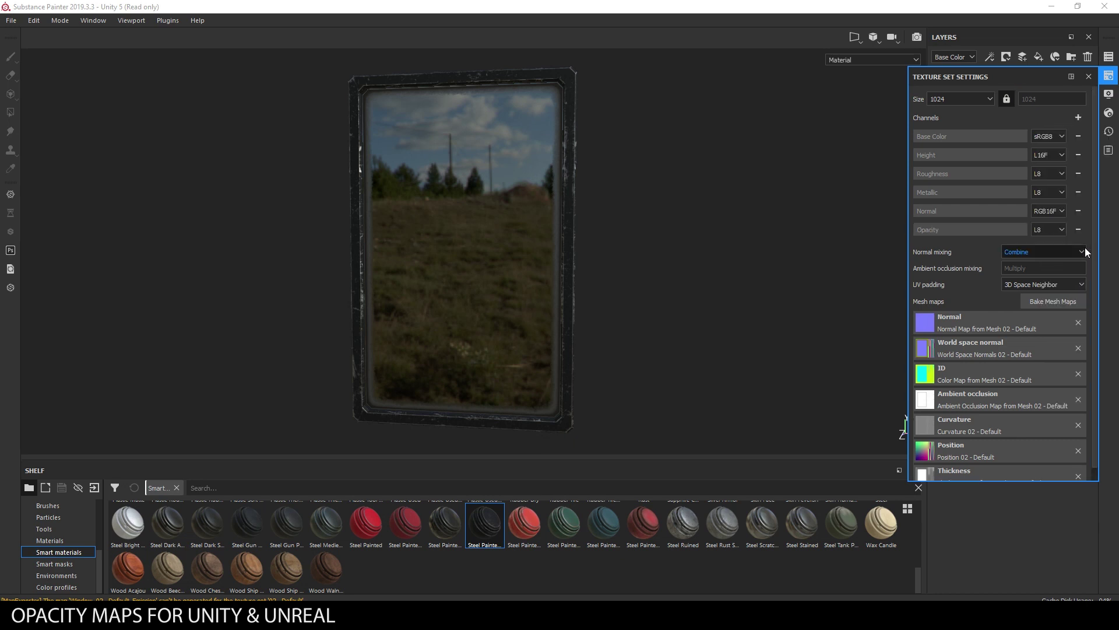
click(1059, 229)
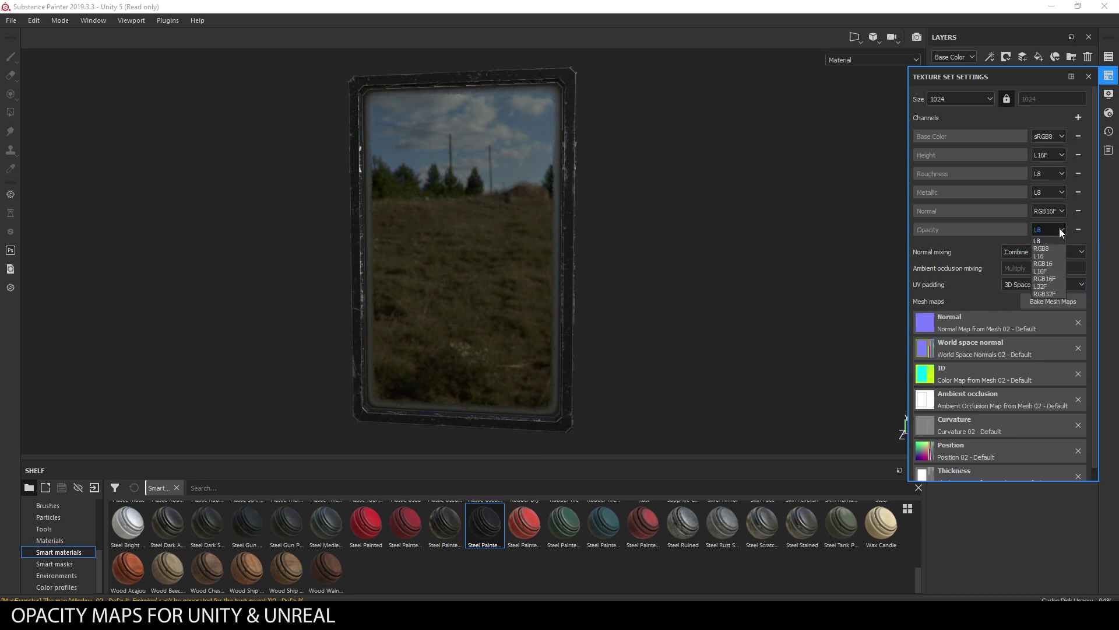
click(1060, 231)
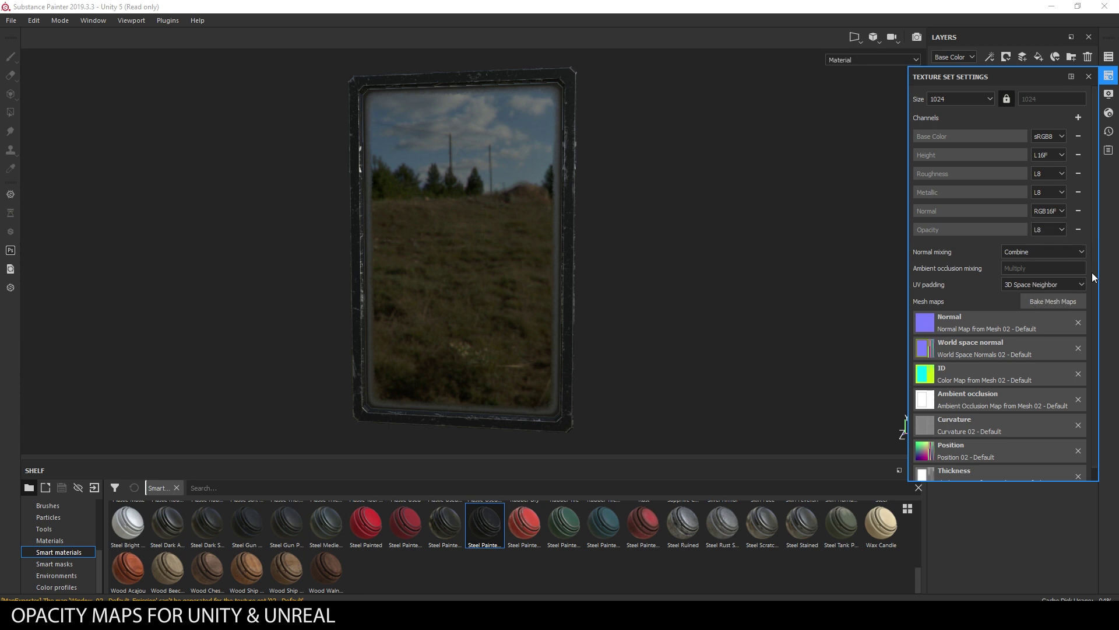
Step: Examine the shader options available for the 02 - Default texture set
click(1108, 57)
click(1089, 93)
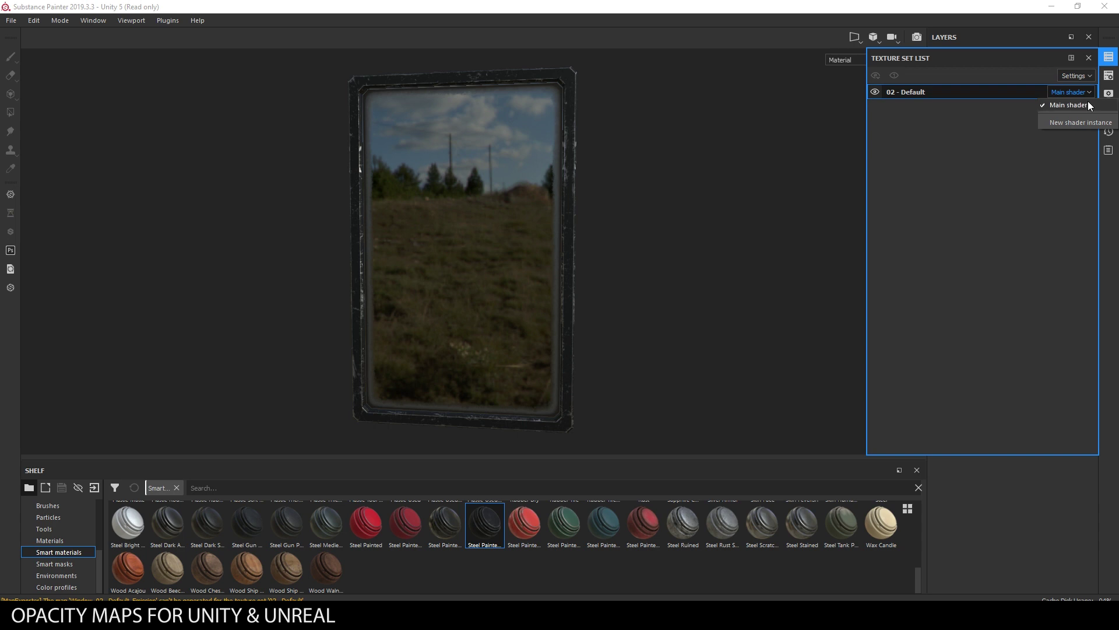
click(1086, 93)
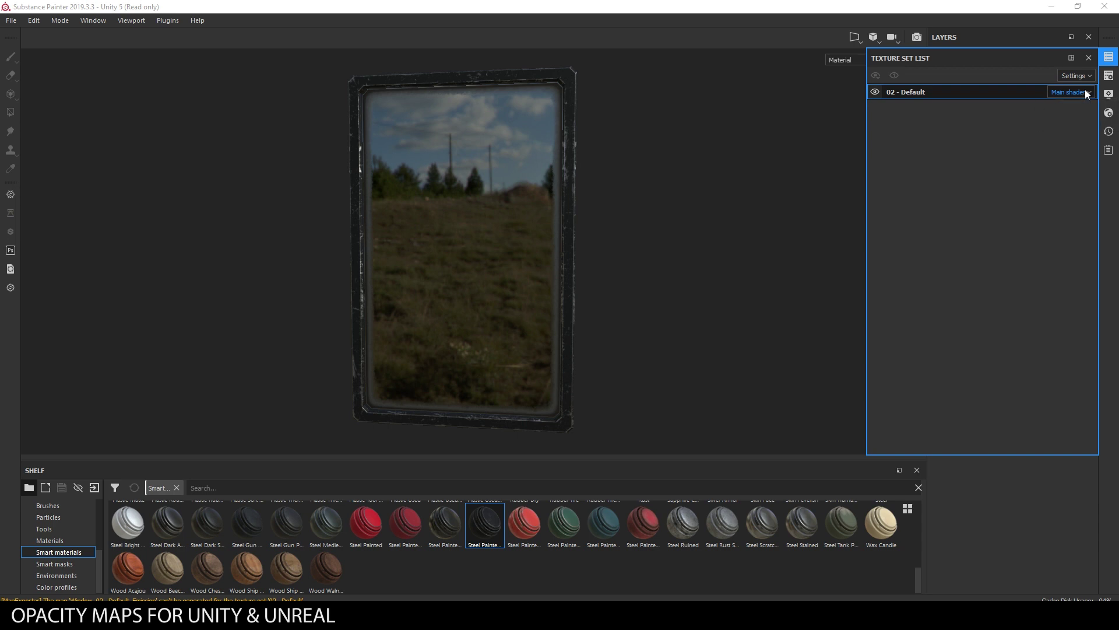
click(1109, 56)
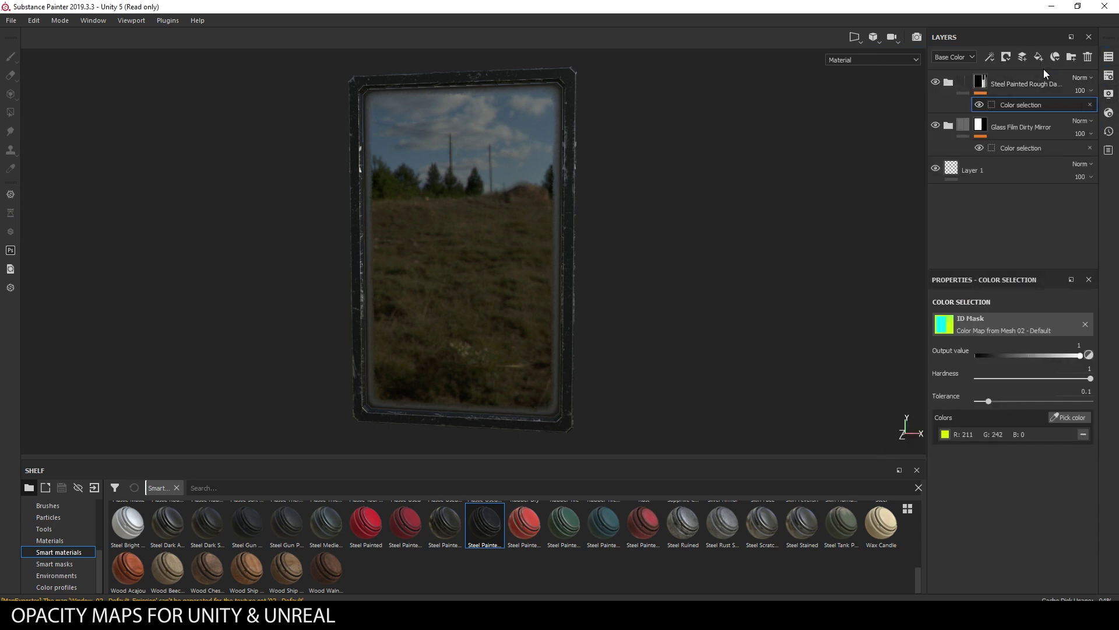
Step: Show only the Opacity channel on the window model and examine it from several angles
click(1041, 83)
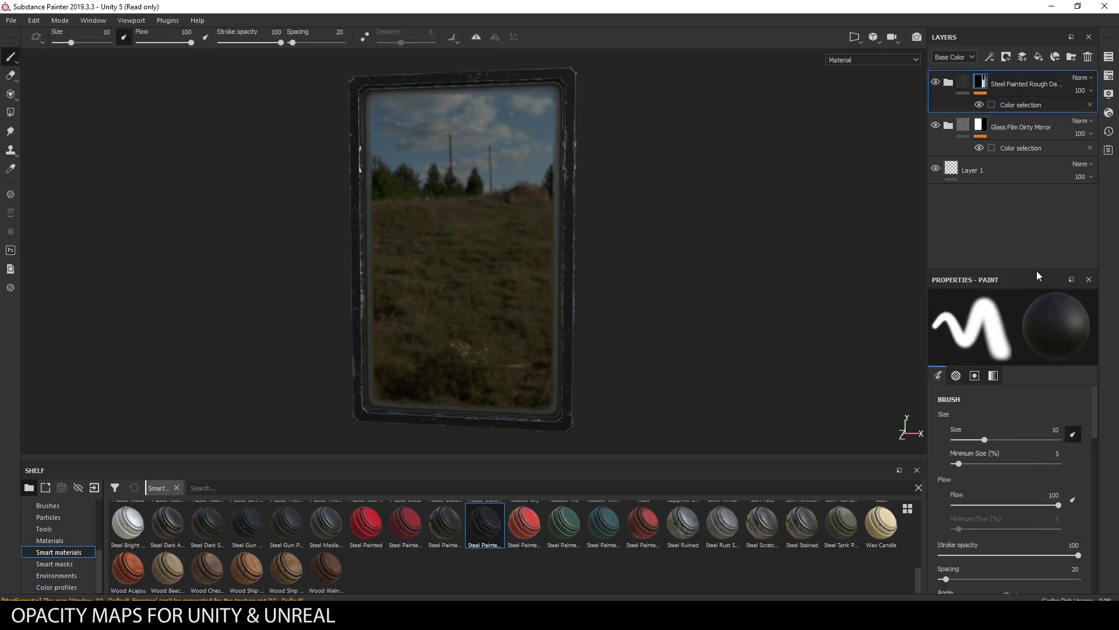
click(1030, 126)
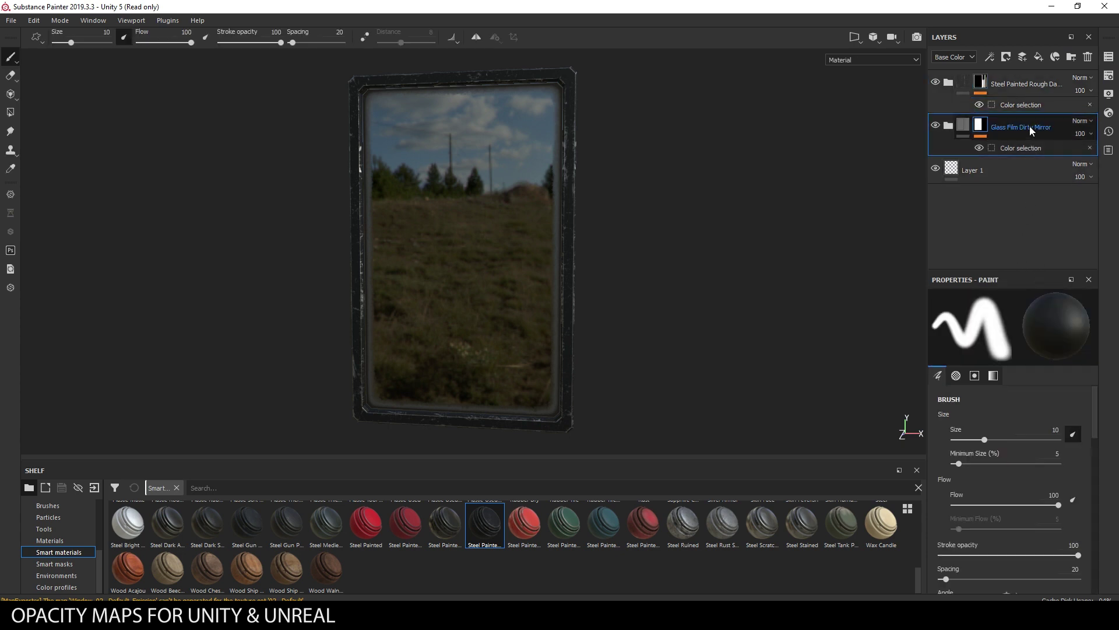
click(961, 87)
click(872, 60)
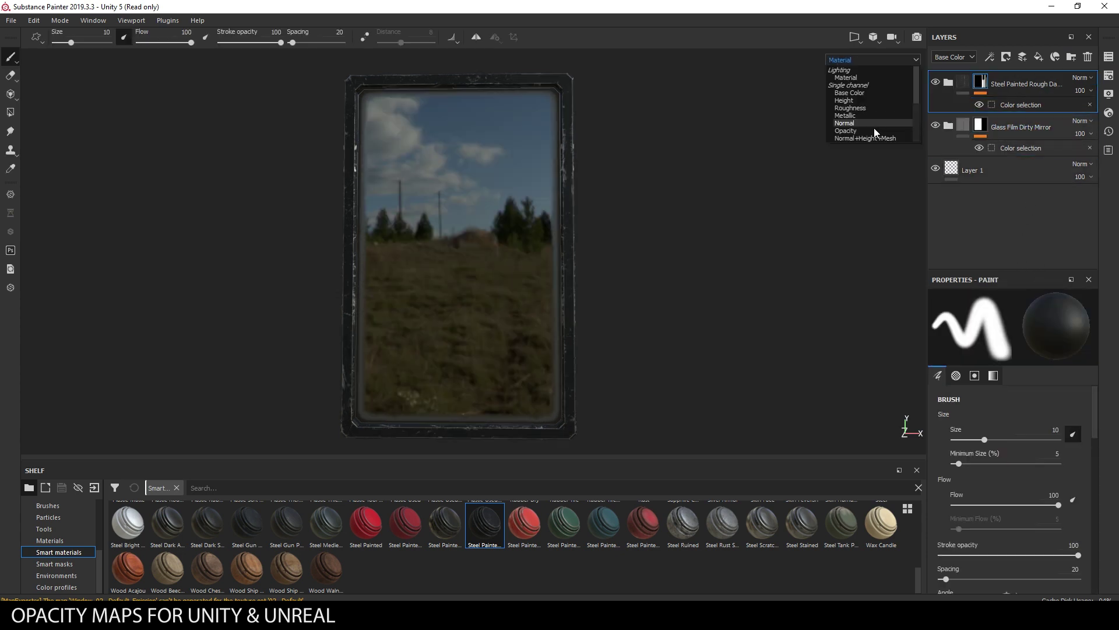
click(870, 134)
alt+drag(701, 237, 659, 226)
alt+drag(594, 209, 711, 176)
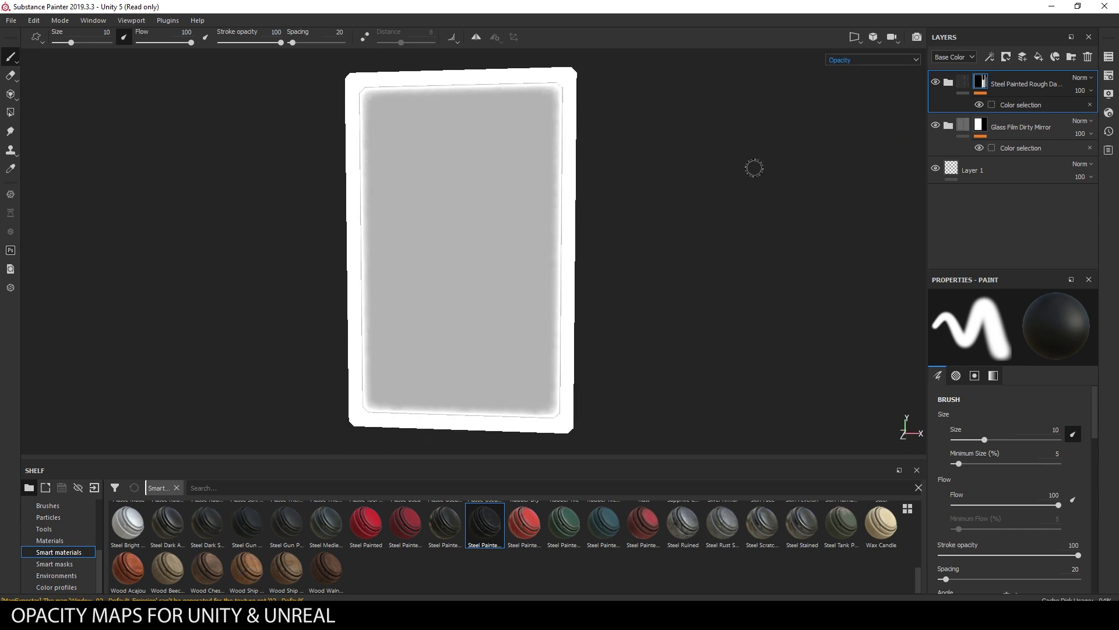
click(907, 61)
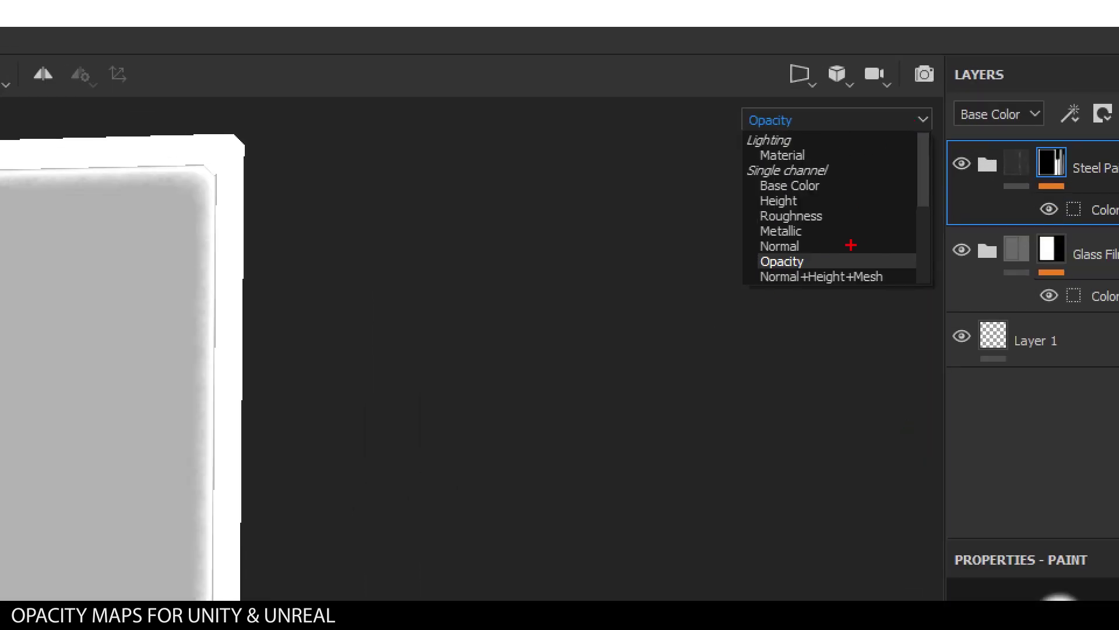
key(Escape)
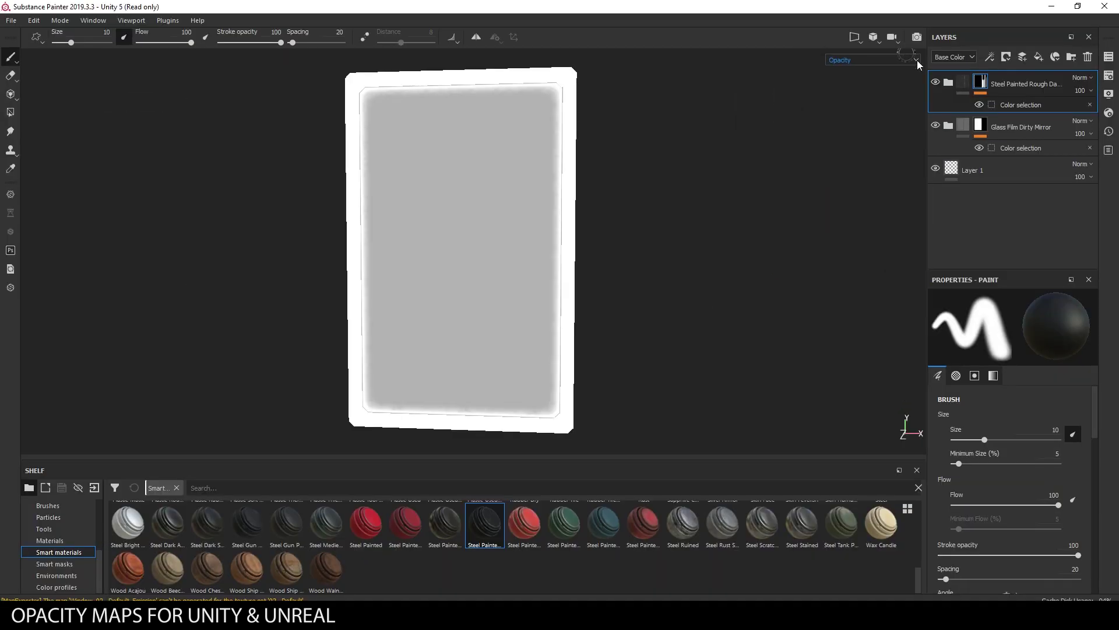
Step: Lower the opacity value of the Glass fill layer inside the Glass Film Dirty Mirror folder
click(1029, 128)
click(948, 125)
click(1000, 143)
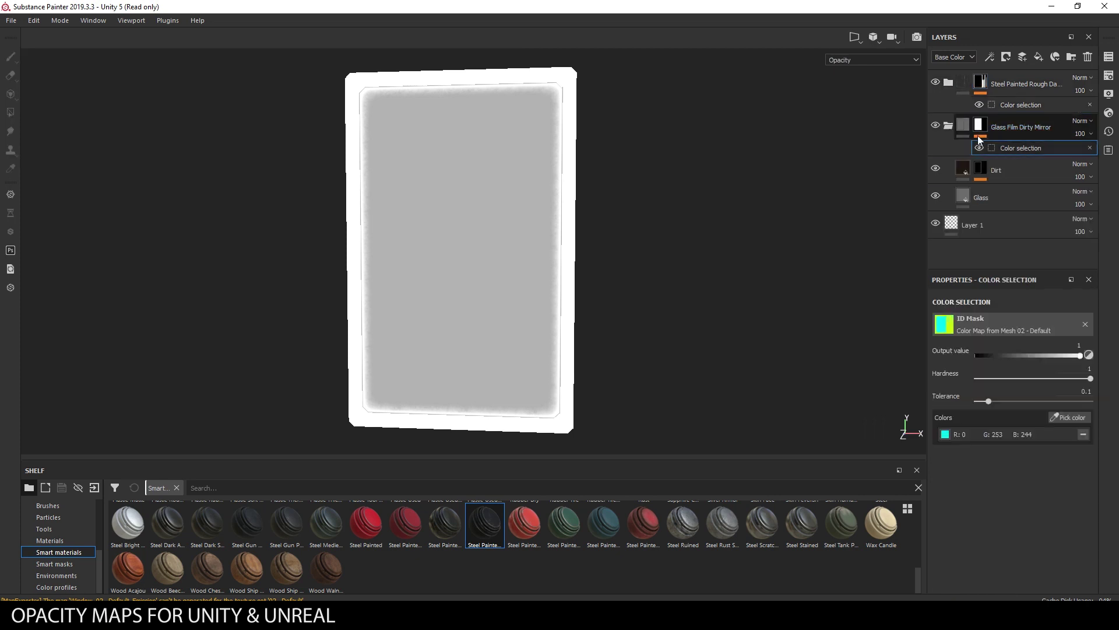
click(1013, 201)
scroll(1061, 532, down, 3)
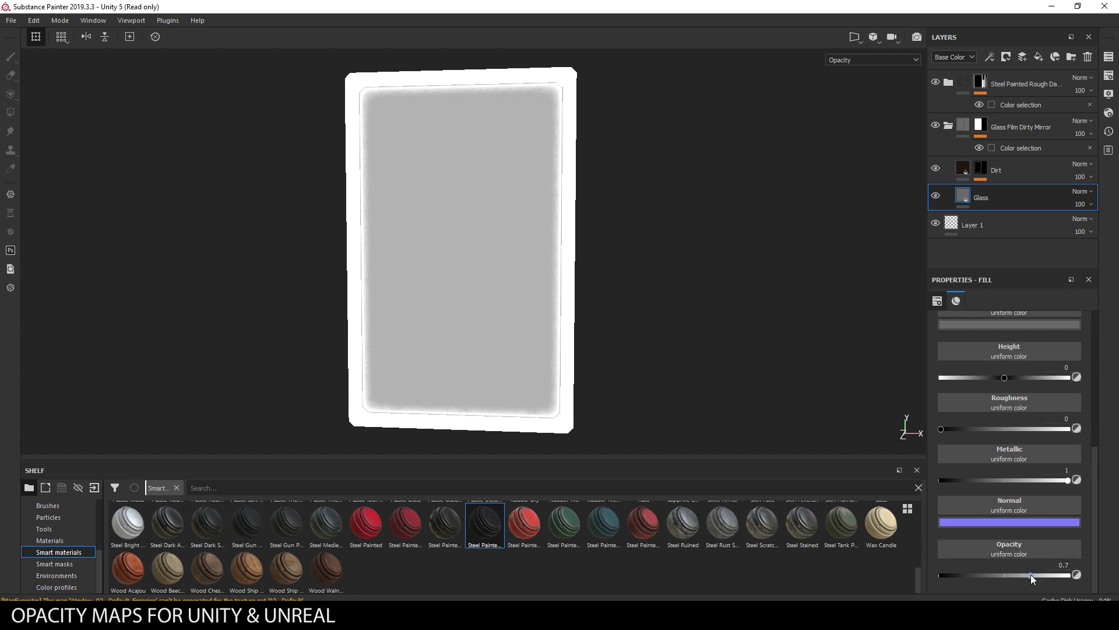
drag(1031, 575, 990, 576)
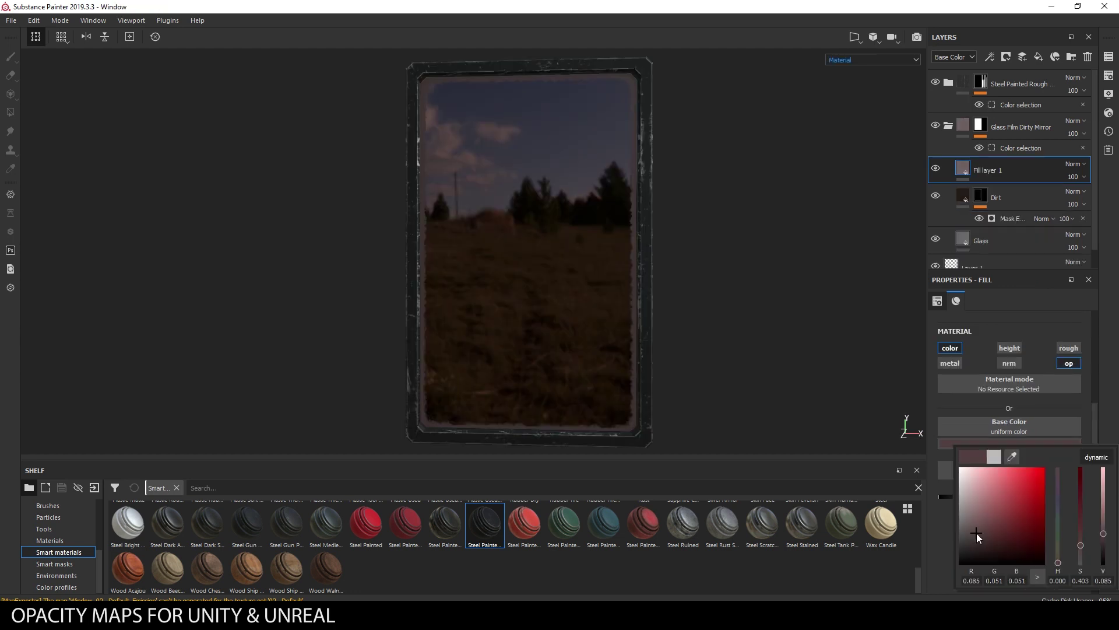
Step: Set Fill layer 1's base color to a dark red of R 0.049, G 0.022, B 0.022
click(977, 533)
drag(1077, 527, 1079, 534)
drag(984, 537, 985, 540)
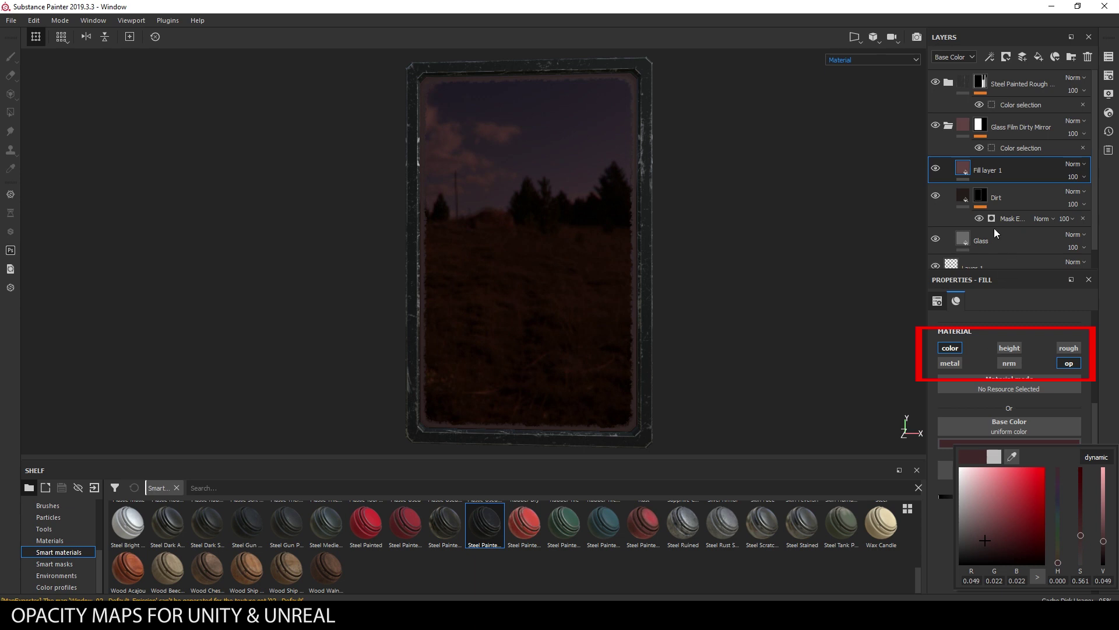
click(1012, 170)
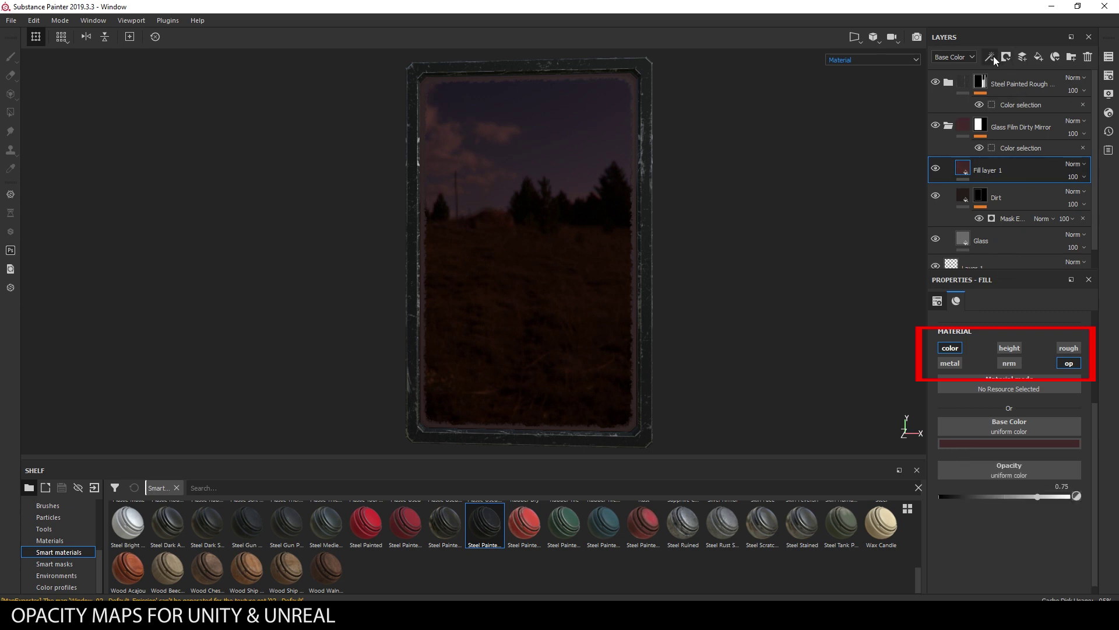
click(1008, 56)
click(1015, 75)
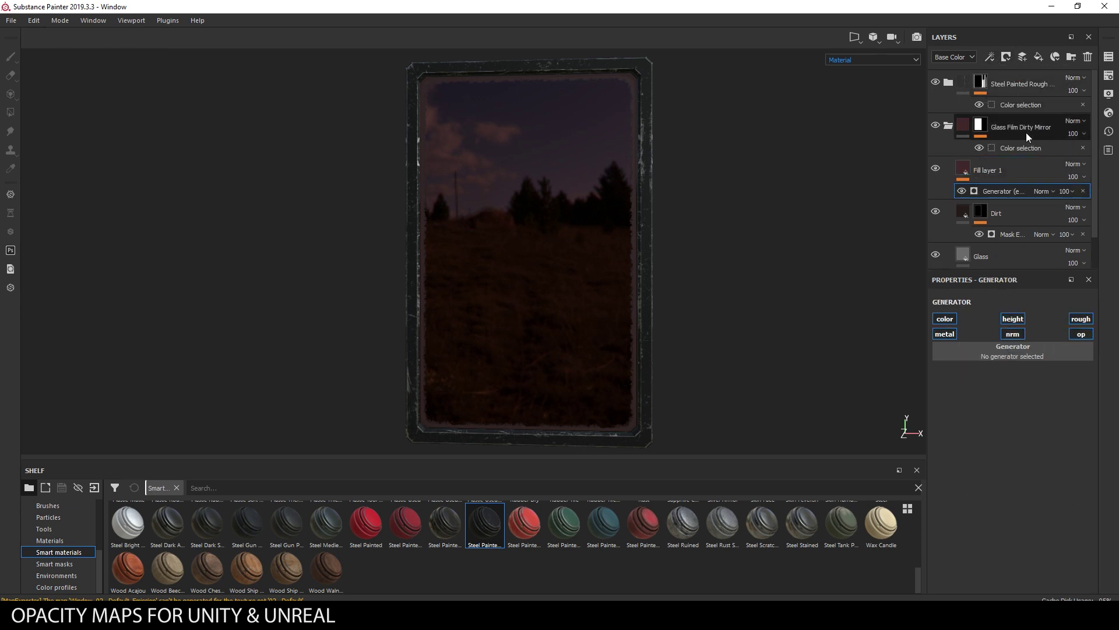
key(ctrl+z)
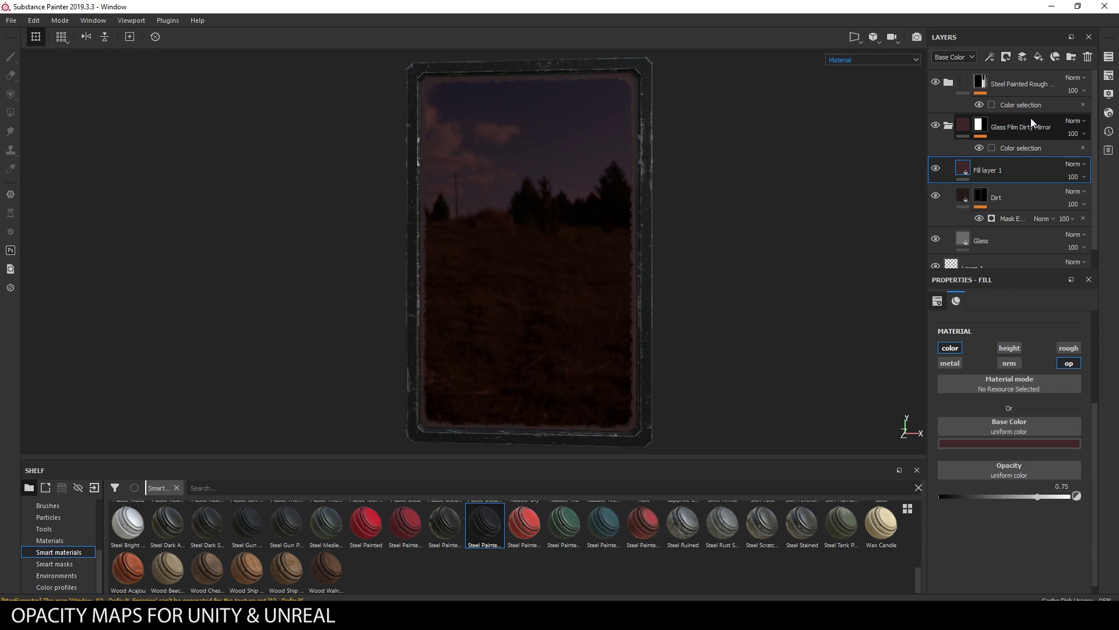
Step: Add a black mask to Fill layer 1 and add a generator to that mask
click(1008, 55)
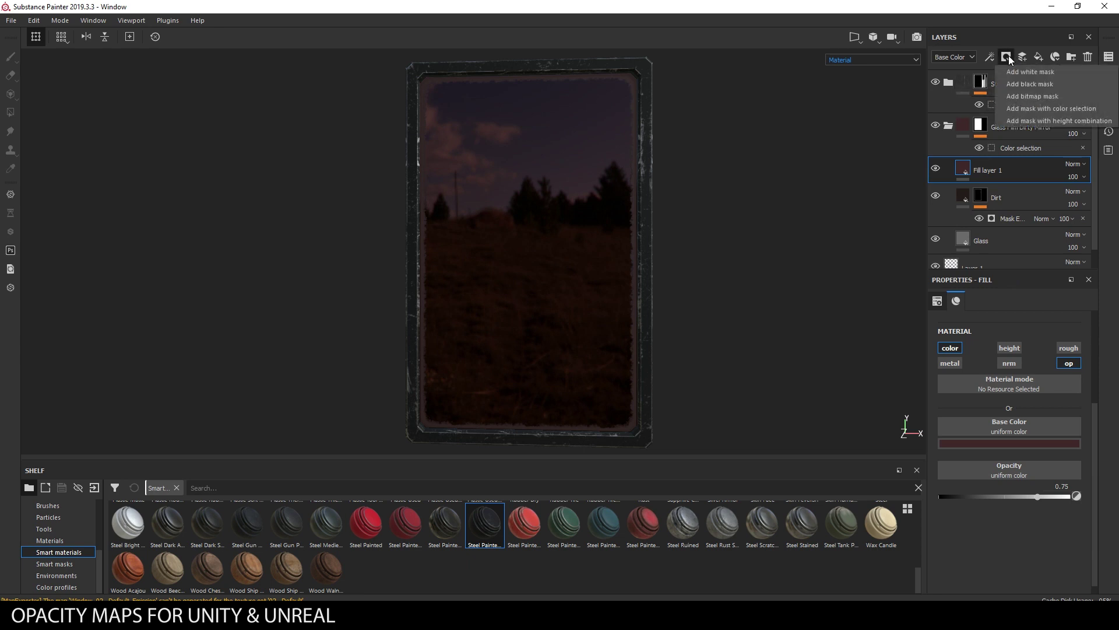
click(1054, 84)
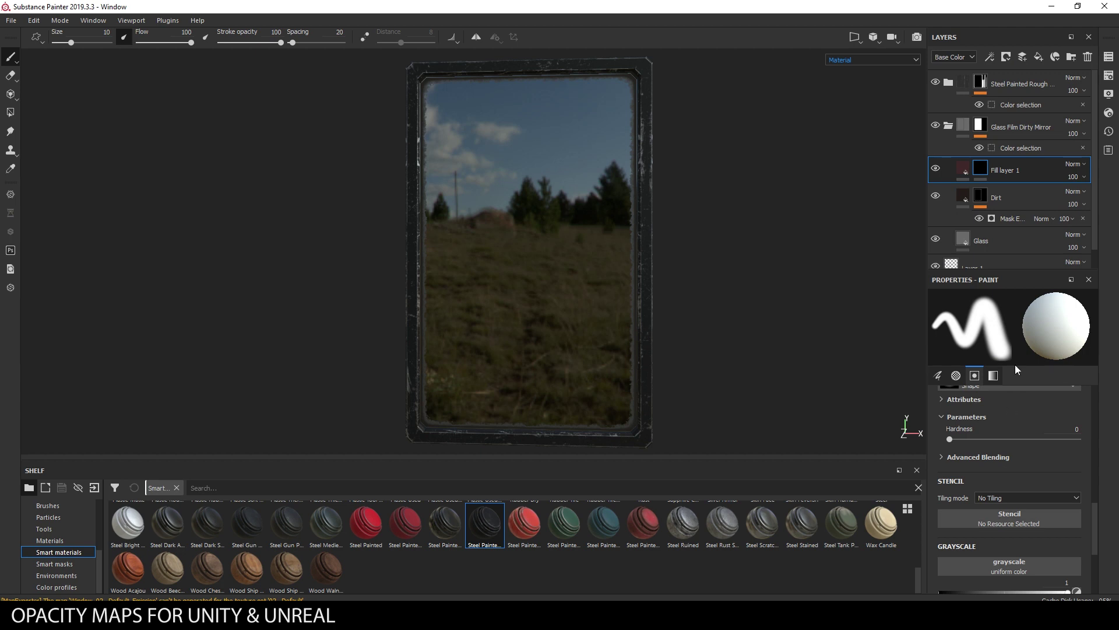
click(989, 56)
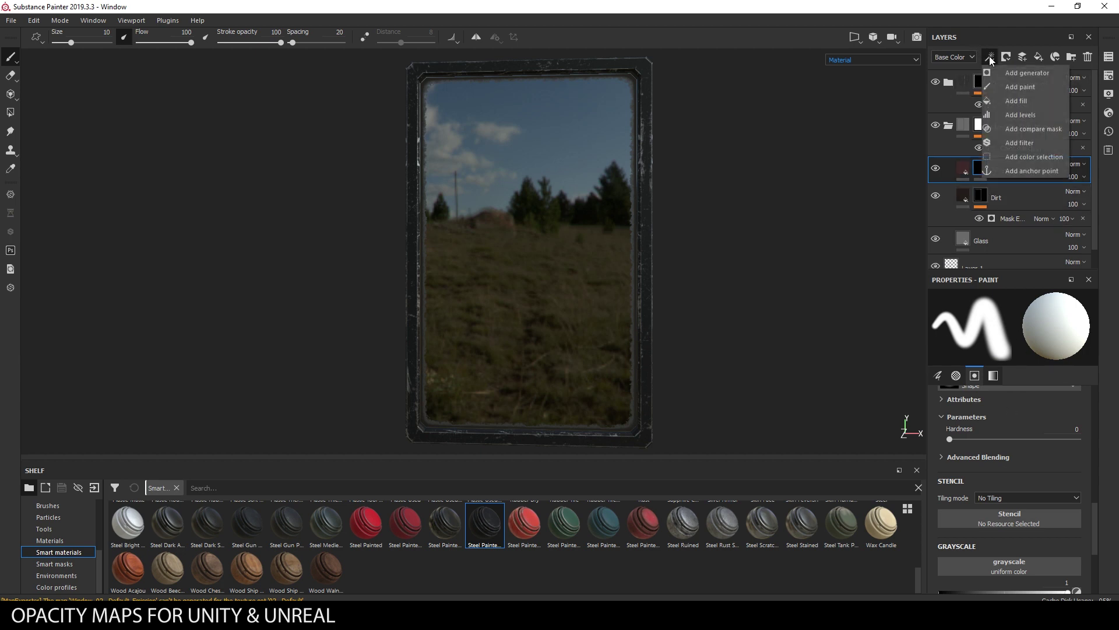
click(1017, 74)
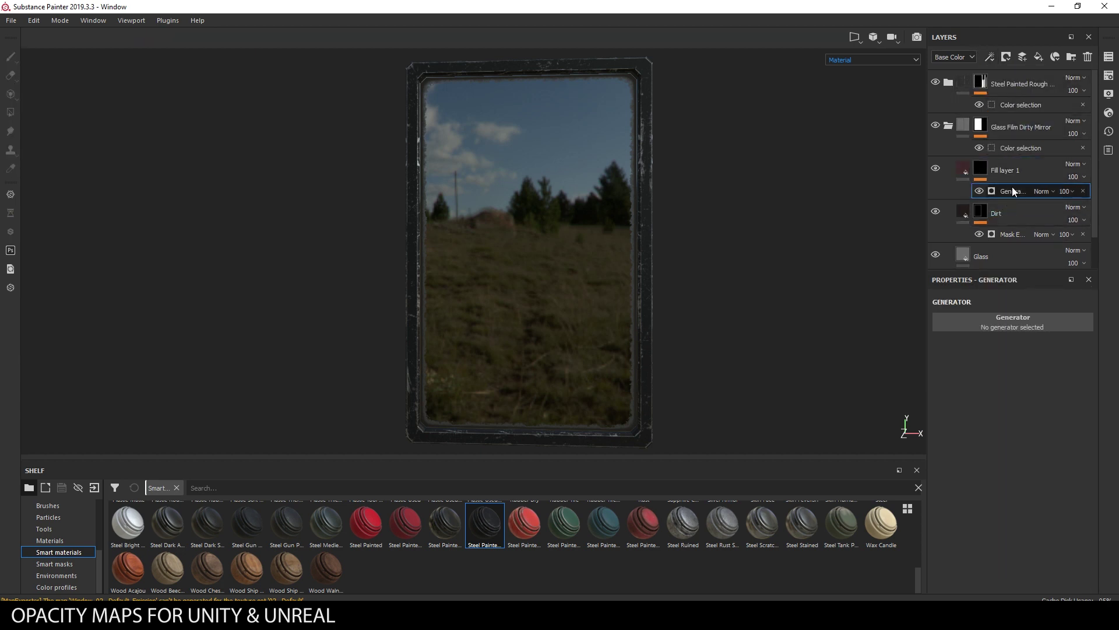
Step: Assign the 3D Linear Gradient generator to Fill layer 1's mask, set its balance to about 0.61 and invert it
click(1028, 329)
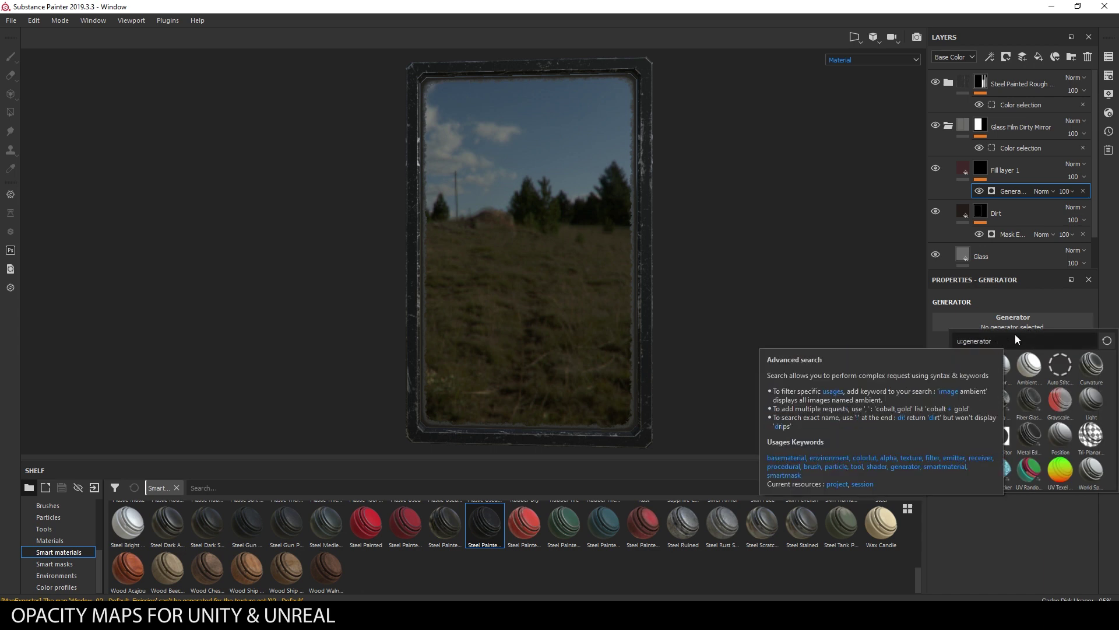
text(gradi)
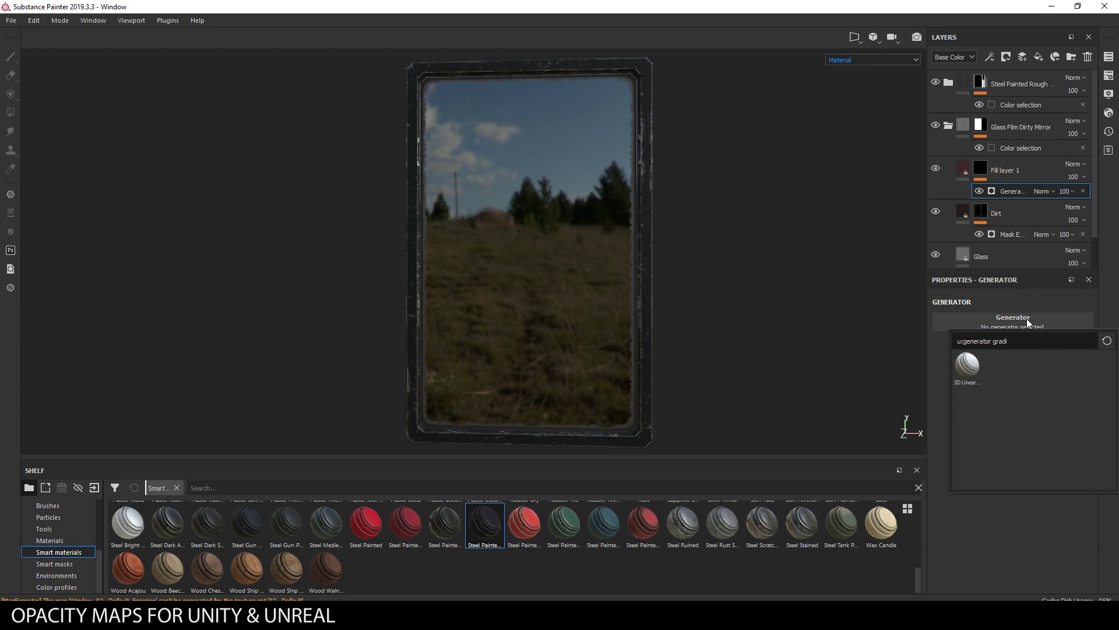
click(966, 367)
alt+drag(719, 303, 756, 305)
drag(1017, 395, 1032, 395)
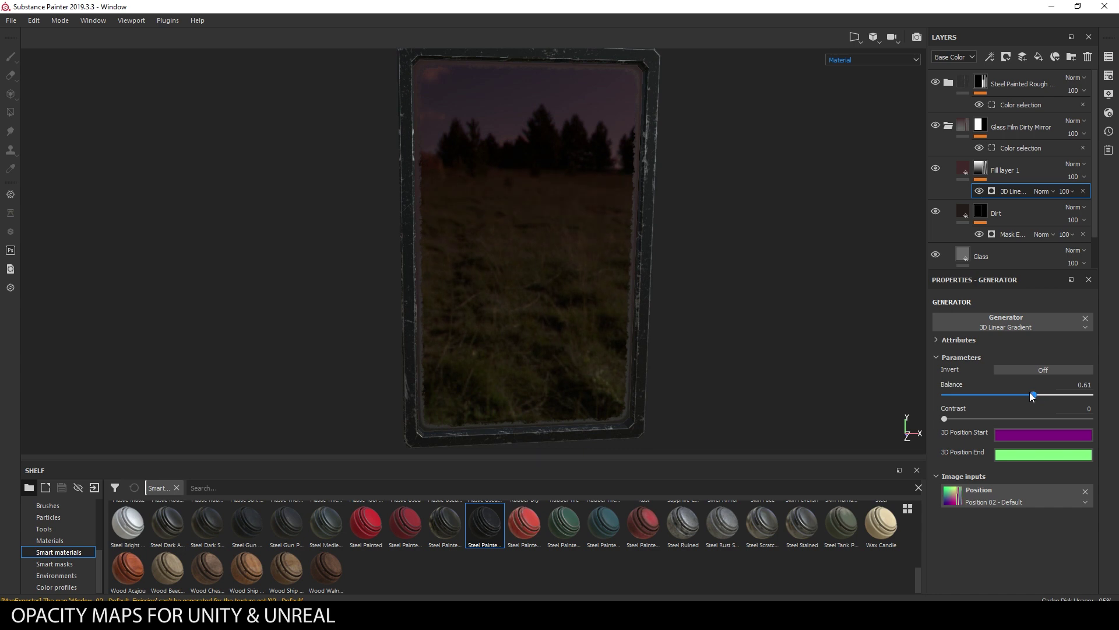
click(1043, 370)
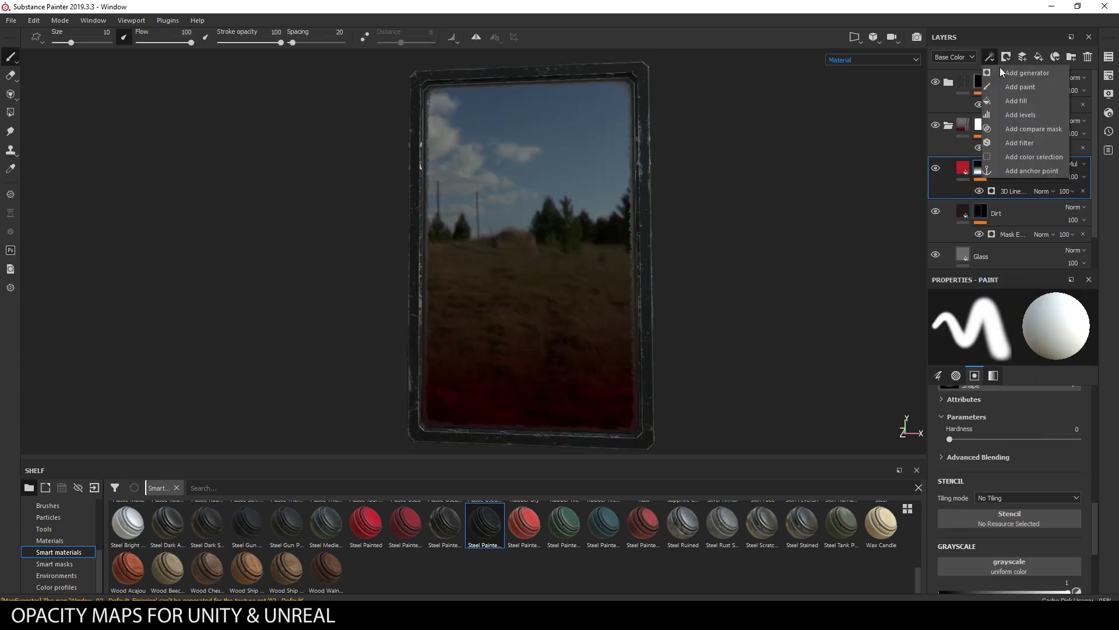
Step: Add a second generator to Fill layer 1's mask and set it to Dripping Rust
click(1008, 70)
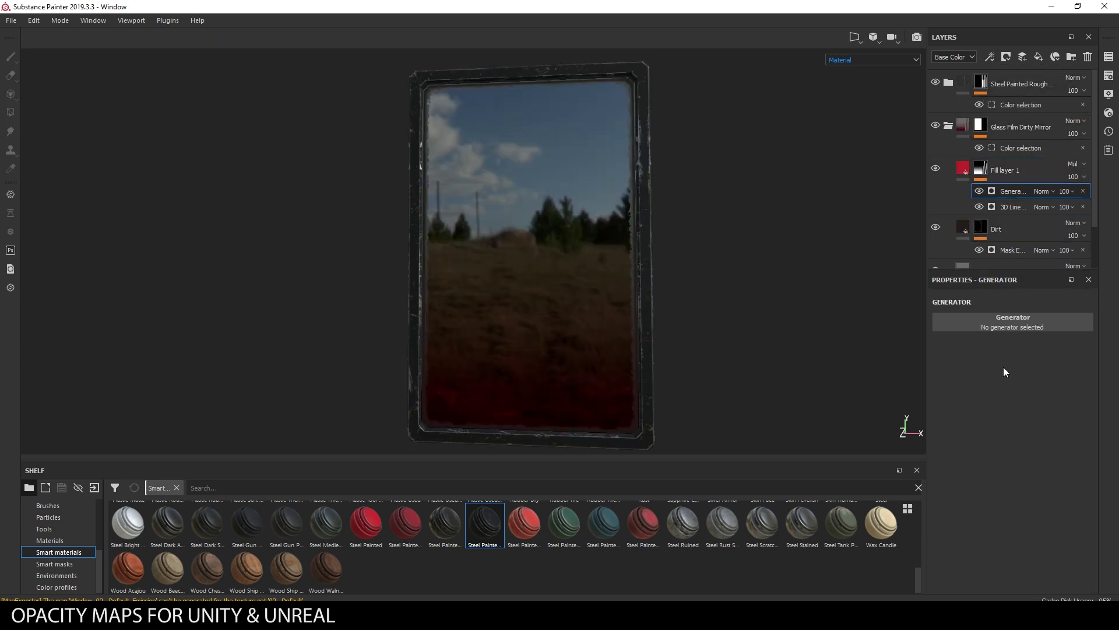
click(1031, 321)
key(BackSpace)
key(BackSpace)
key(BackSpace)
key(BackSpace)
key(BackSpace)
text(mask)
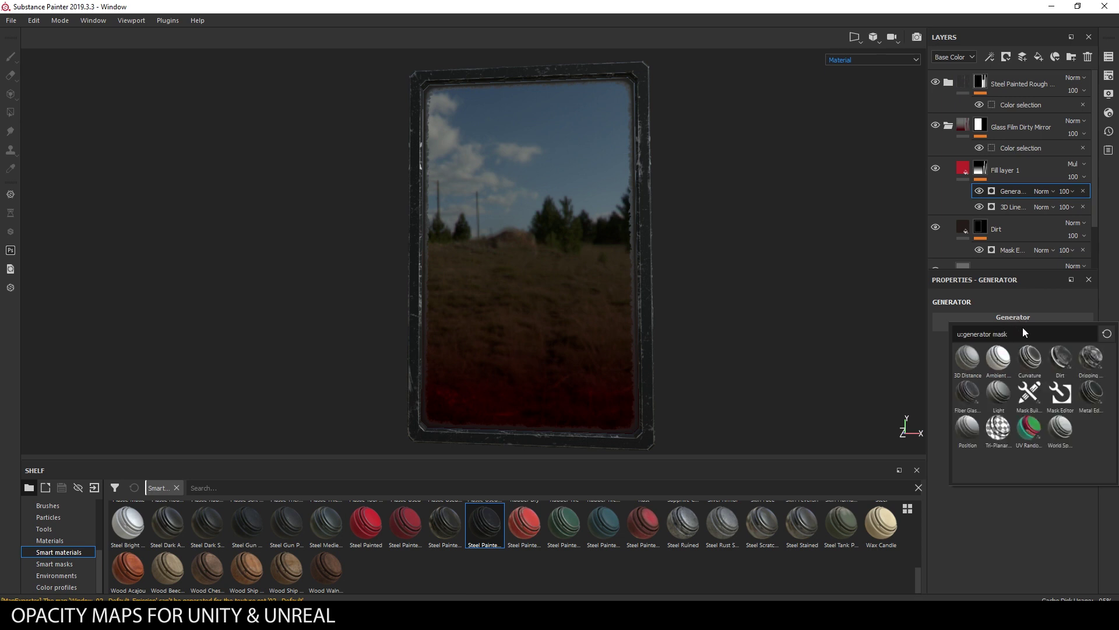
mouse_move(1100, 364)
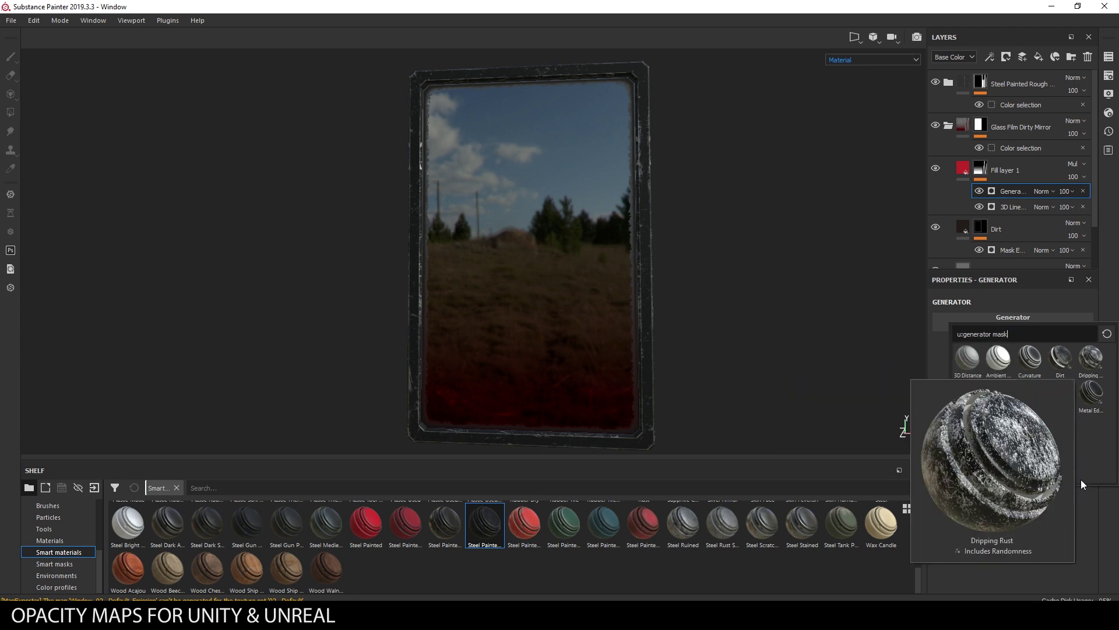
click(1091, 357)
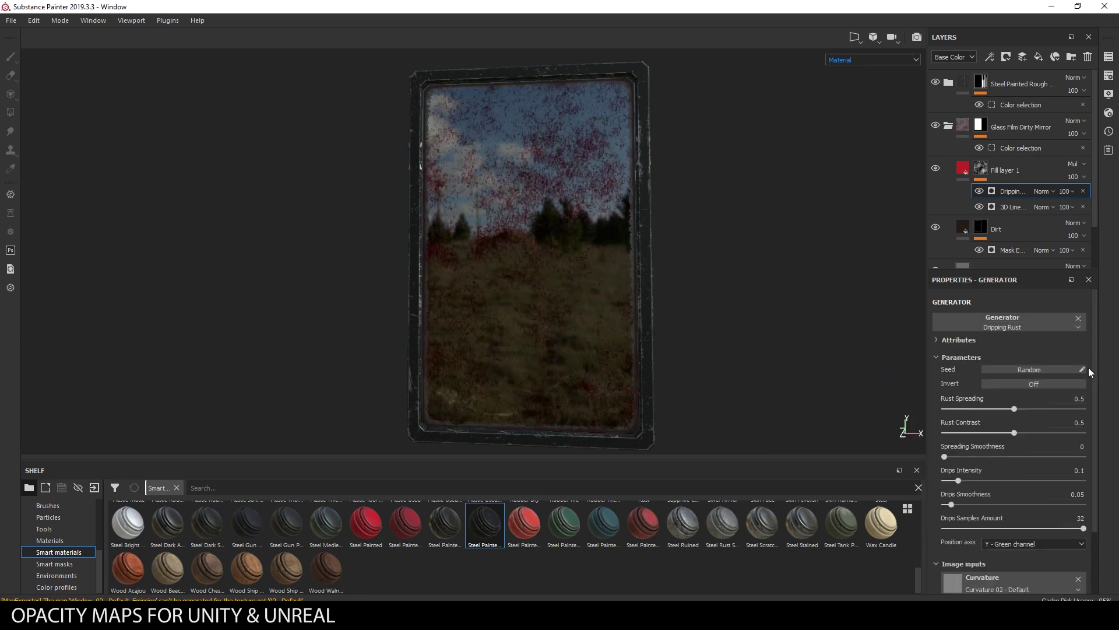
alt+drag(696, 264, 728, 256)
Step: Set the 3D Linear Gradient's blend mode to Multiply and move it above the Dripping Rust generator
click(1044, 206)
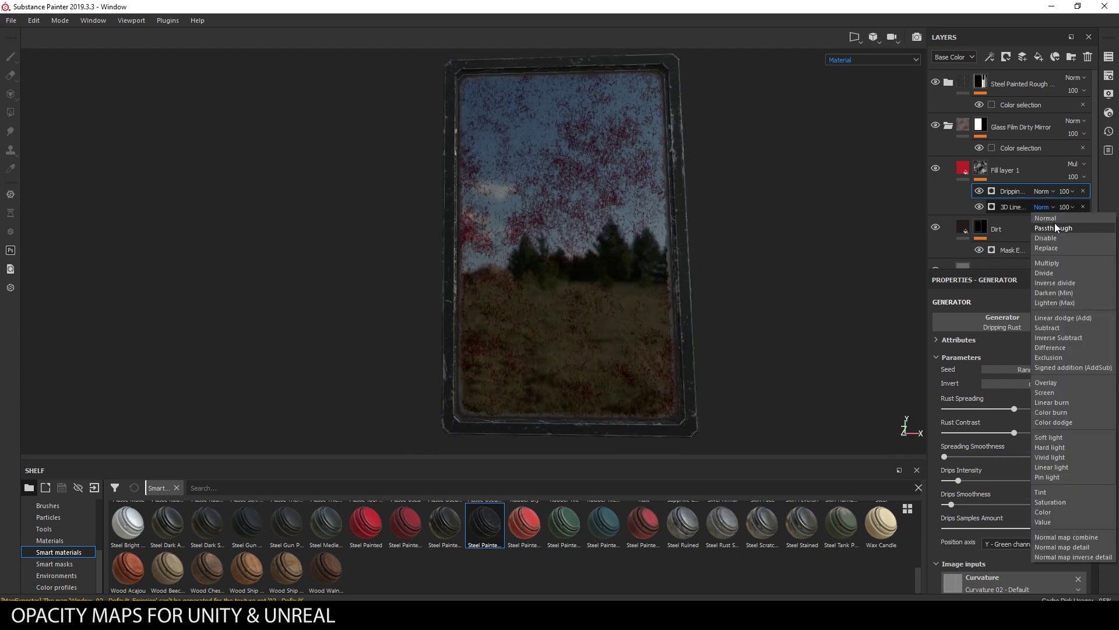
click(1058, 263)
drag(1030, 205, 1030, 184)
alt+drag(622, 298, 749, 251)
Step: Set Dripping Rust's rust spreading to 0.68 and rust contrast to 0.76, and increase its spreading smoothness
click(1009, 207)
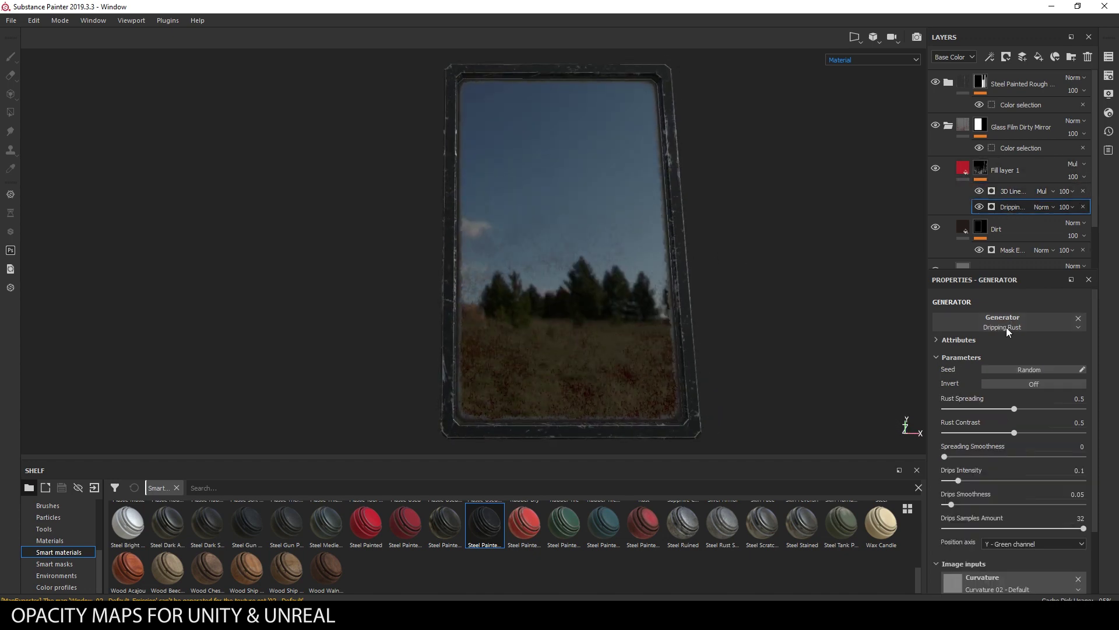
drag(1014, 408, 1035, 409)
alt+drag(733, 336, 767, 310)
drag(1014, 437, 1049, 439)
alt+drag(807, 352, 825, 326)
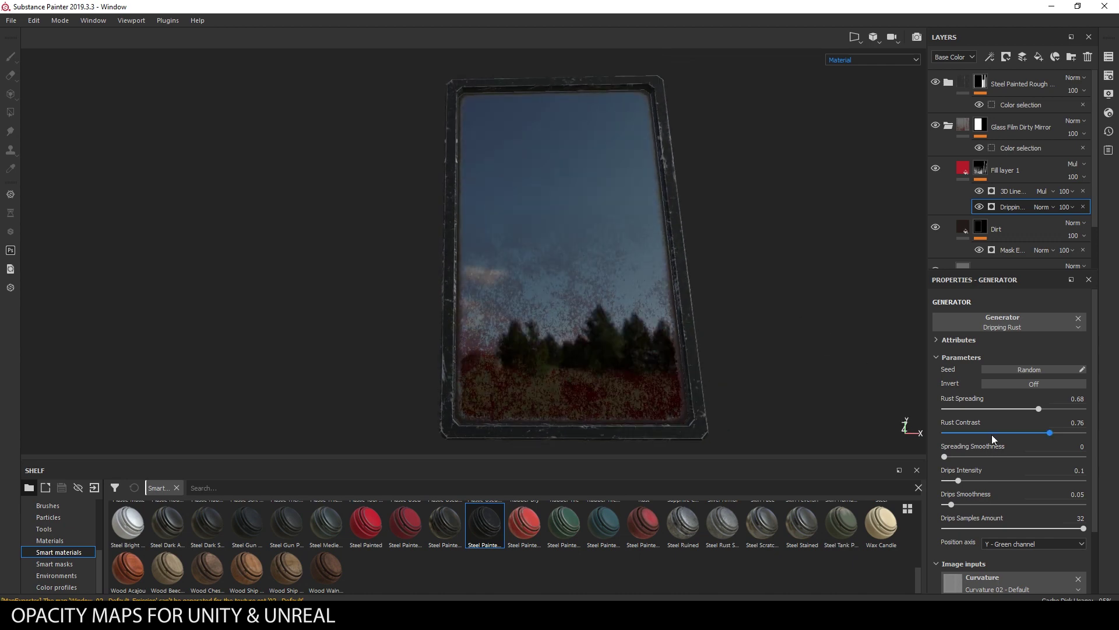
drag(945, 457, 1001, 456)
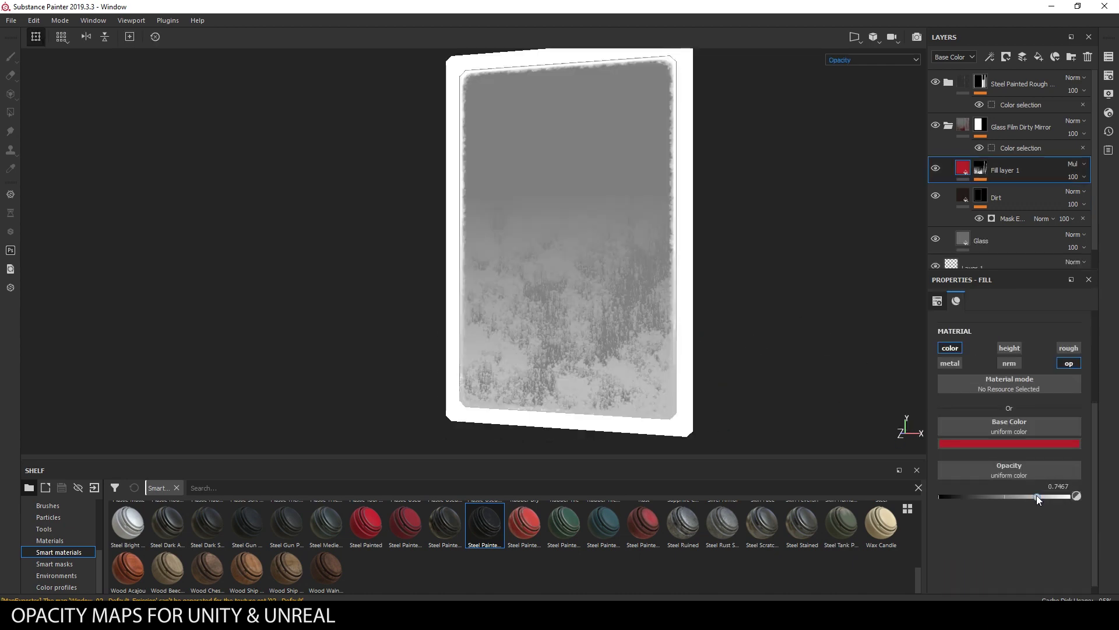
Step: Raise Fill layer 1's opacity value to about 0.87 and compare the window in the Material and Opacity views
mouse_move(1037, 495)
mouse_down()
mouse_move(964, 491)
mouse_move(1050, 491)
mouse_up()
alt+drag(772, 312, 810, 285)
click(872, 60)
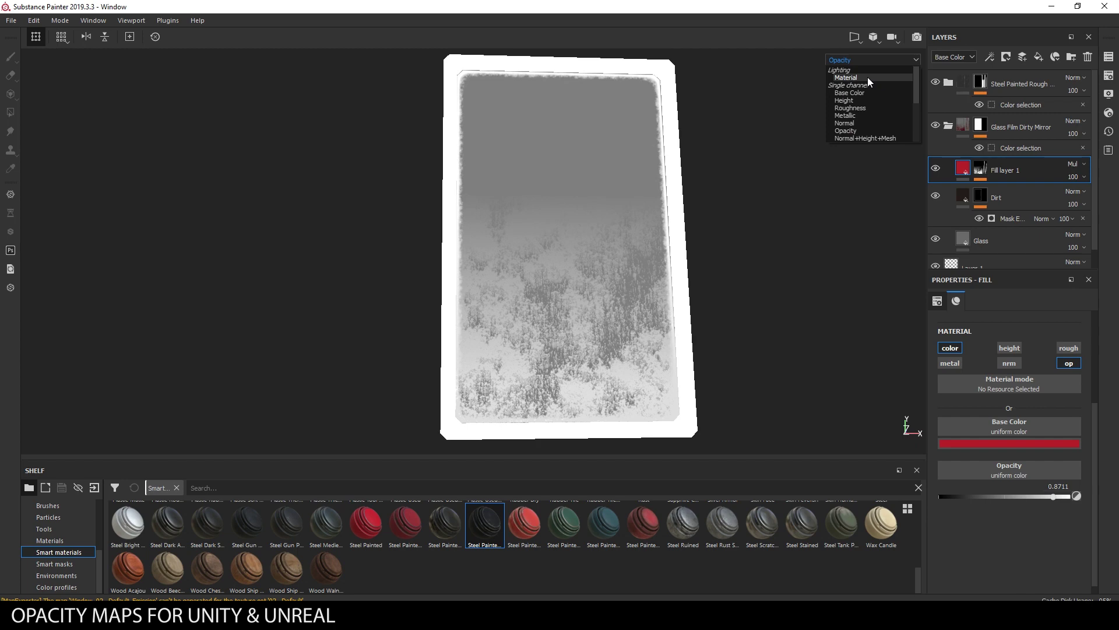
click(868, 77)
alt+drag(739, 179, 758, 152)
click(872, 60)
click(864, 132)
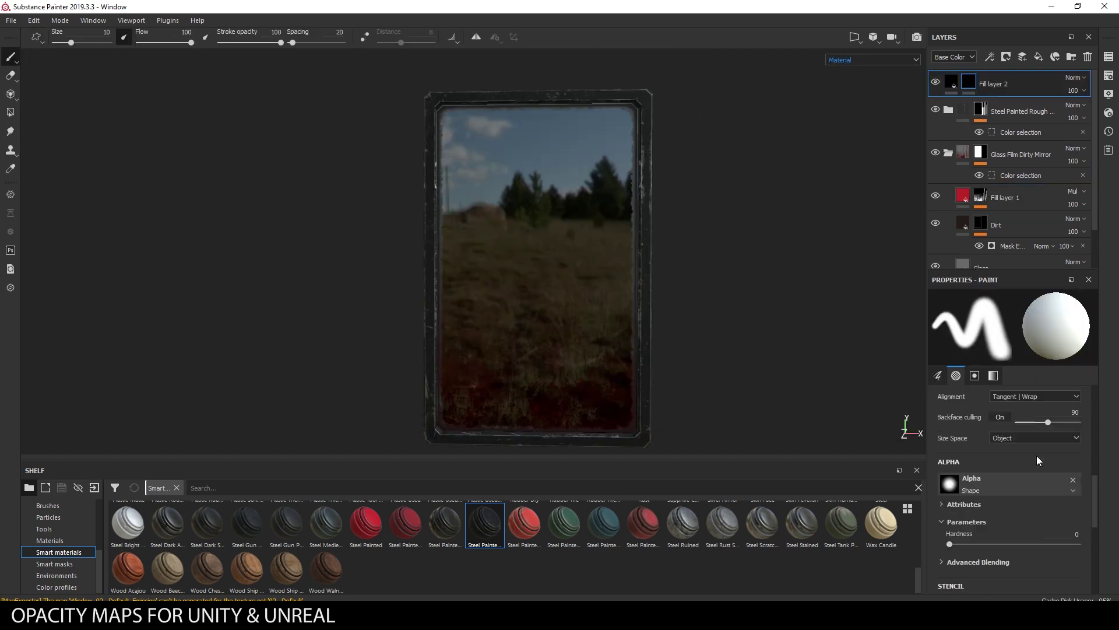
Step: Paint a jagged broken-glass hole in the window's upper-right corner on Fill layer 2's mask, enlarging the brush to 14.32
scroll(1037, 456, up, 1)
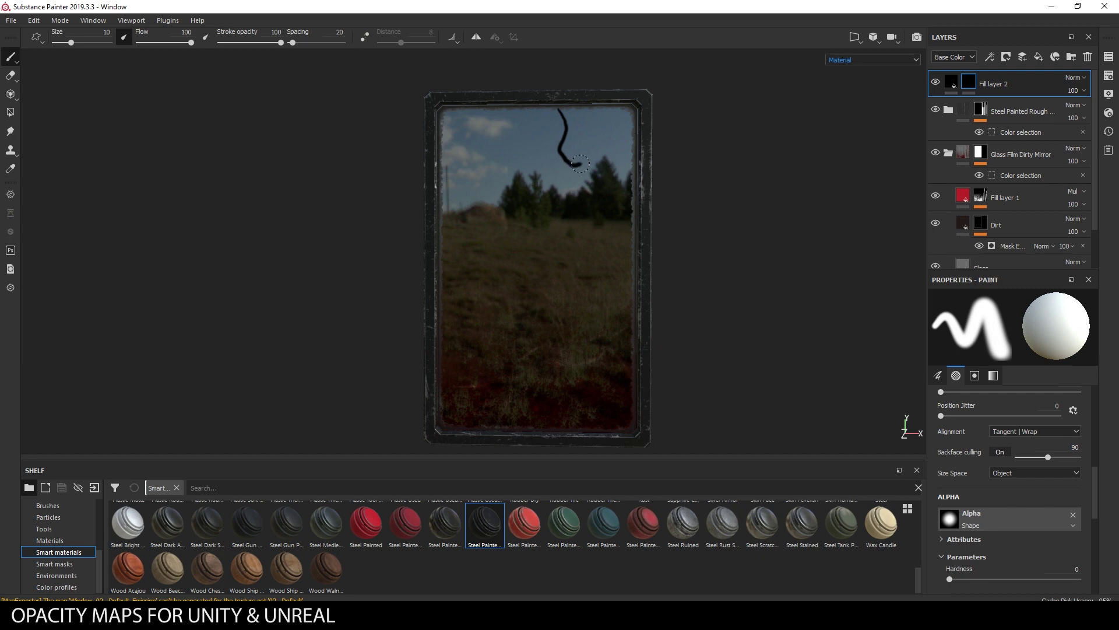
mouse_move(591, 163)
mouse_down()
mouse_move(620, 189)
mouse_move(631, 117)
mouse_move(630, 173)
mouse_move(635, 141)
mouse_move(621, 124)
mouse_move(617, 183)
mouse_move(607, 173)
mouse_move(615, 142)
mouse_move(610, 172)
mouse_move(589, 152)
mouse_move(566, 154)
mouse_up()
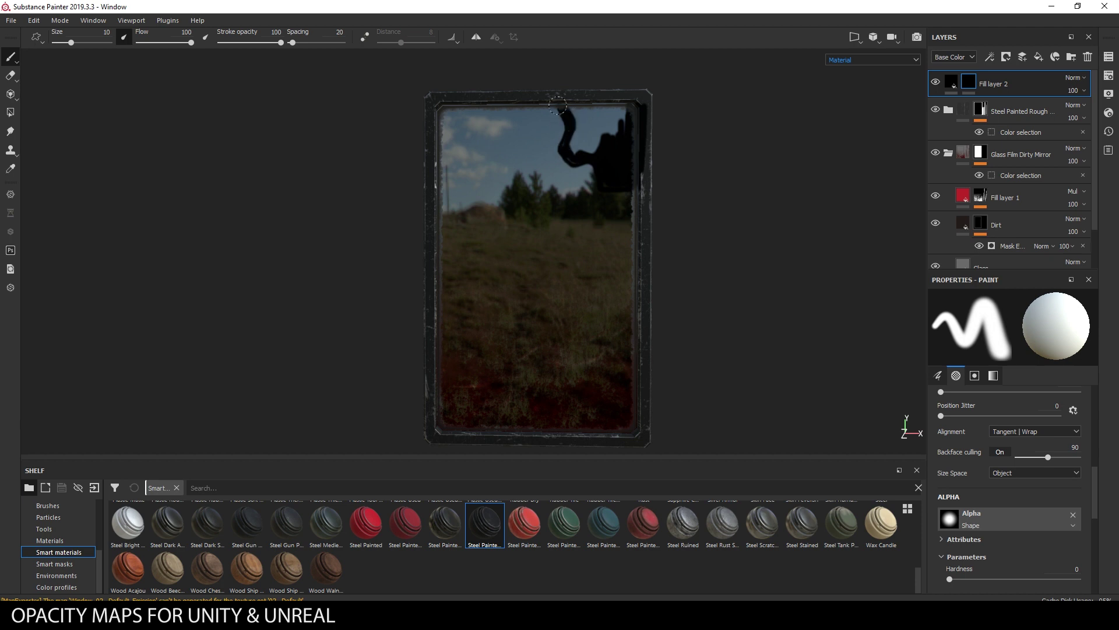
mouse_move(557, 105)
mouse_down()
mouse_move(626, 106)
mouse_move(583, 125)
mouse_move(568, 149)
mouse_move(596, 150)
mouse_move(612, 141)
mouse_move(599, 124)
mouse_move(621, 117)
mouse_move(586, 108)
mouse_up()
alt+drag(760, 239, 764, 230)
mouse_move(759, 184)
ctrl+right_down()
mouse_move(805, 186)
mouse_move(736, 190)
ctrl+right_up()
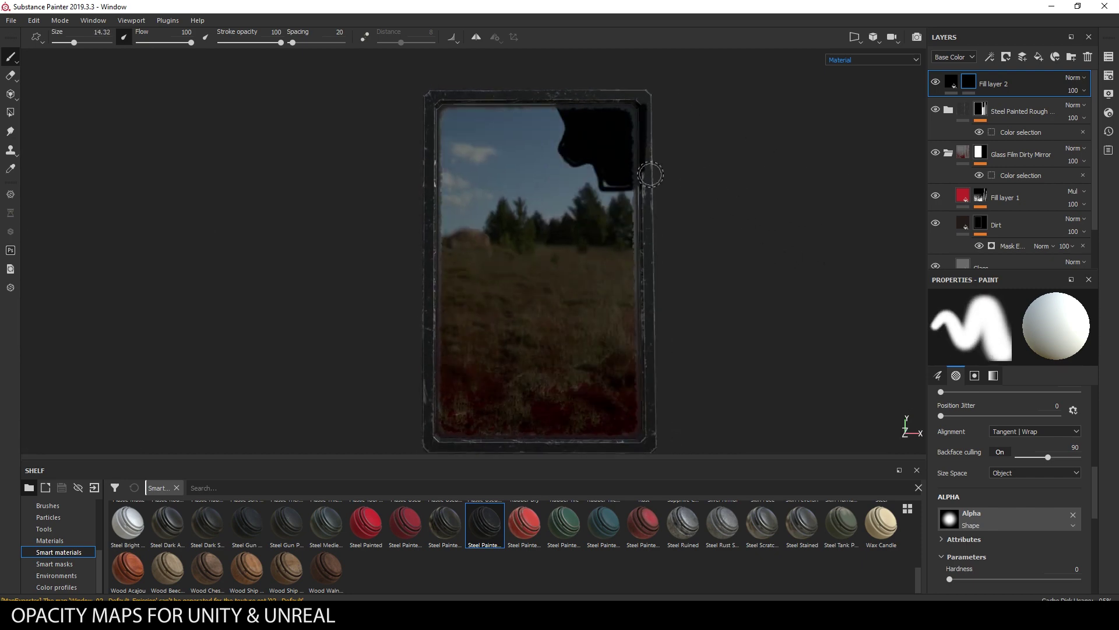
drag(605, 184, 615, 146)
alt+right_drag(733, 138, 764, 118)
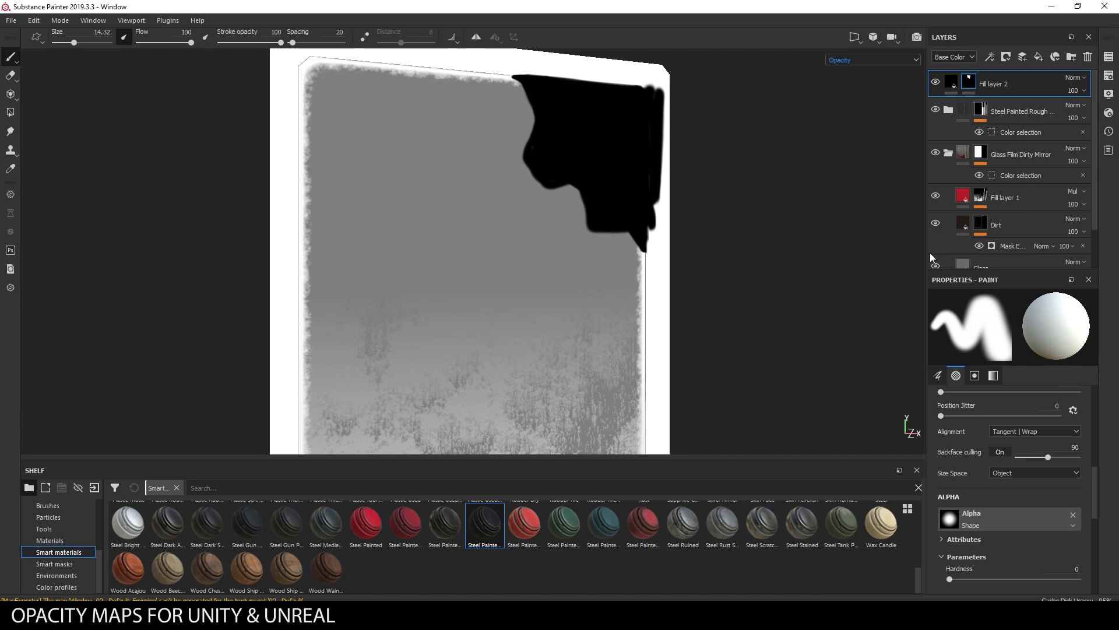
Step: Move the Steel Painted Rough folder above Fill layer 2 so the frame covers the hole's edges
click(935, 111)
click(935, 110)
mouse_move(1009, 110)
mouse_down()
mouse_move(1037, 110)
mouse_move(1031, 72)
mouse_up()
alt+drag(771, 170, 677, 169)
Step: Refine the jagged edge of the glass hole on Fill layer 2's mask by painting with the inverted mask color
click(1031, 132)
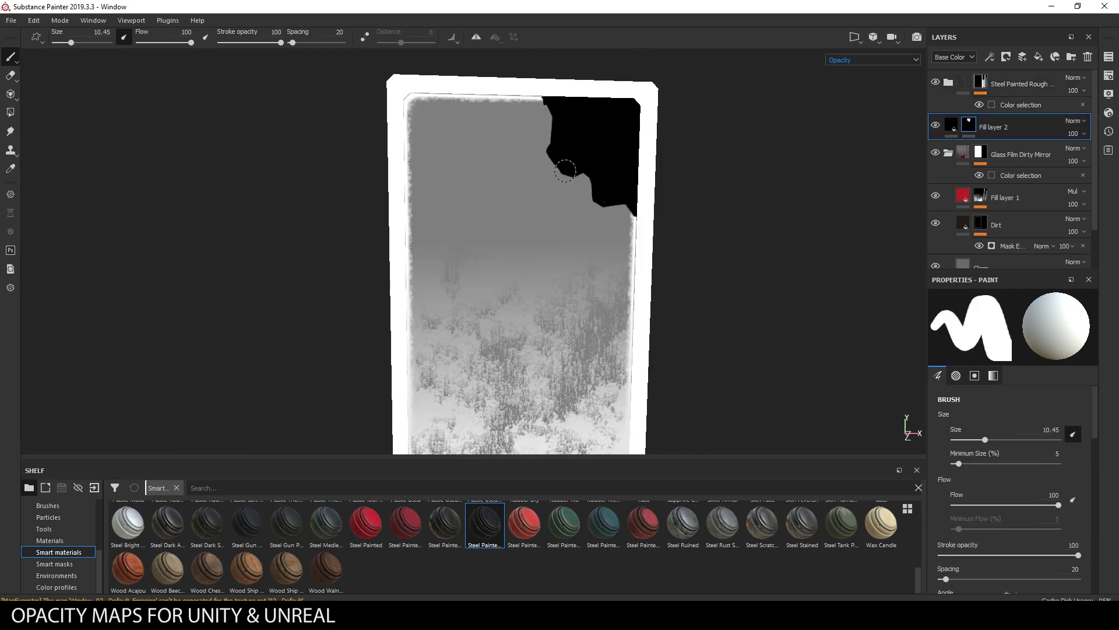
key(x)
drag(554, 165, 548, 153)
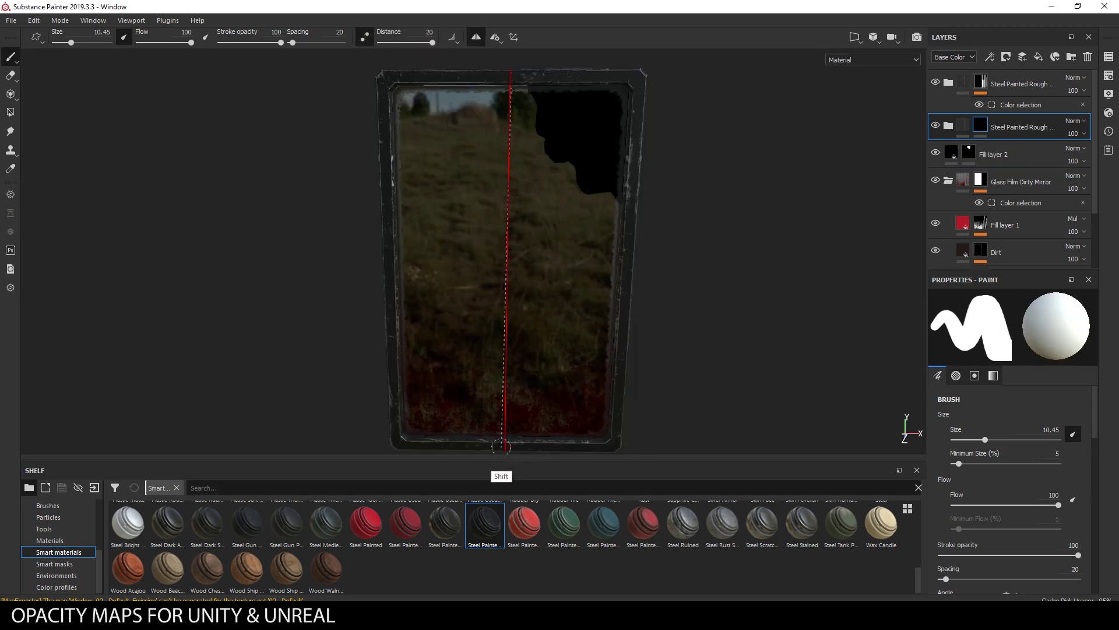
Step: Paint a straight vertical bar down the window's center on the lower Steel Painted Rough folder's mask with brush size 18.43
shift+right_drag(514, 444, 750, 325)
alt+drag(749, 325, 779, 327)
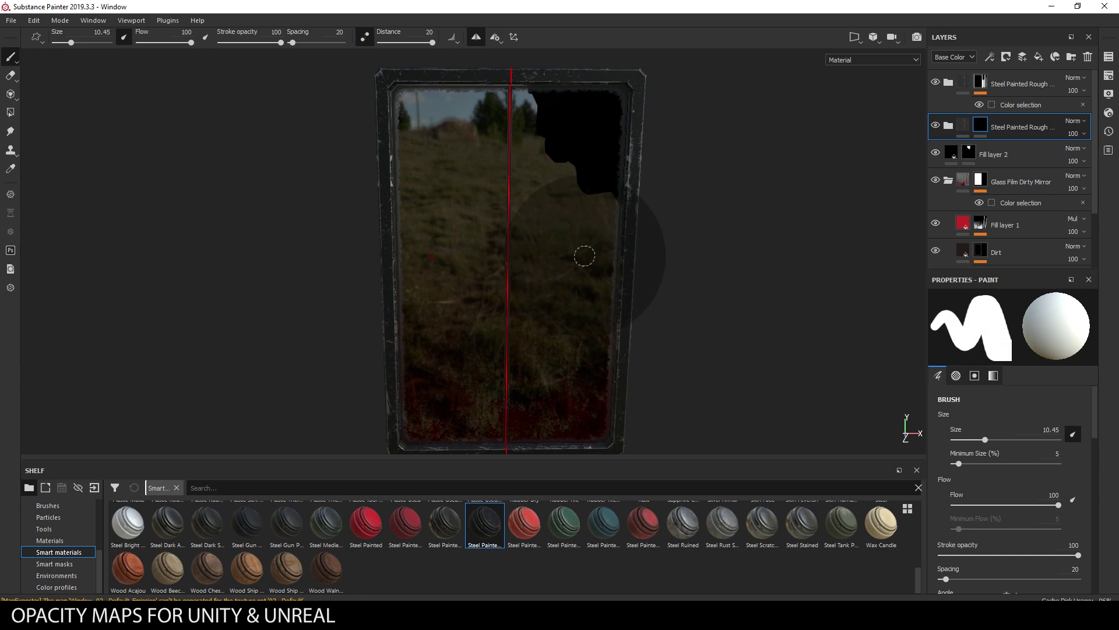
ctrl+right_drag(616, 280, 670, 282)
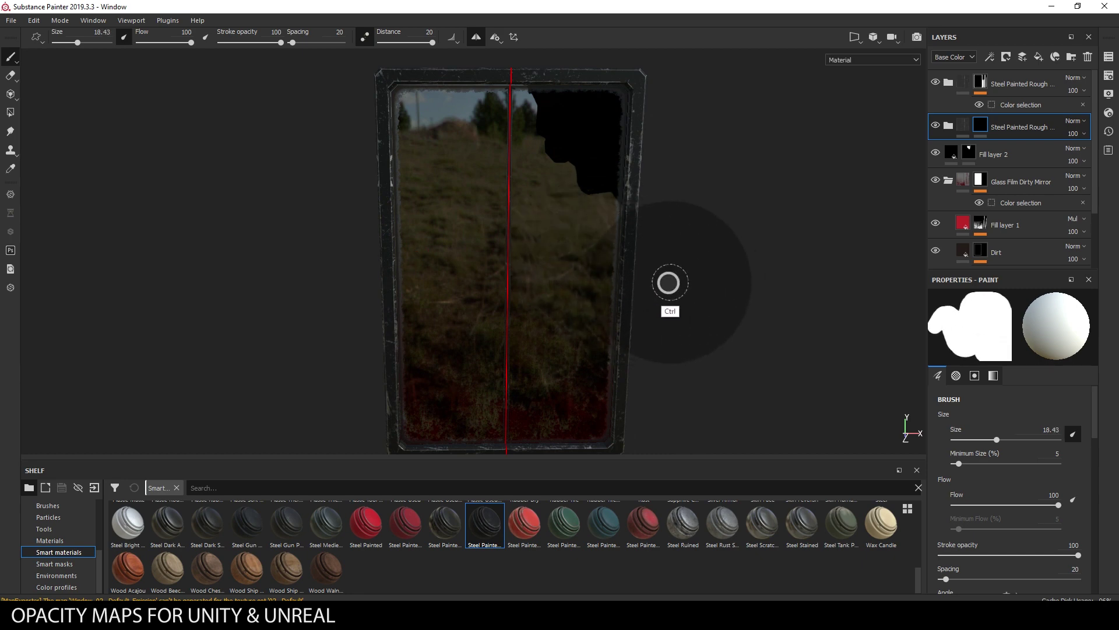
shift+click(515, 87)
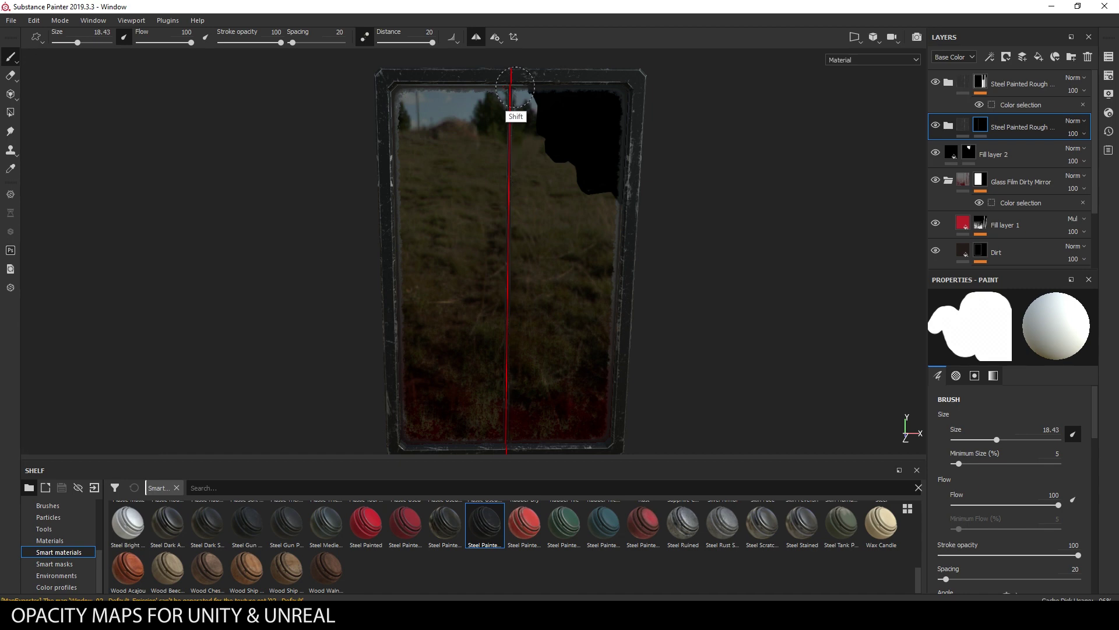
shift+click(509, 439)
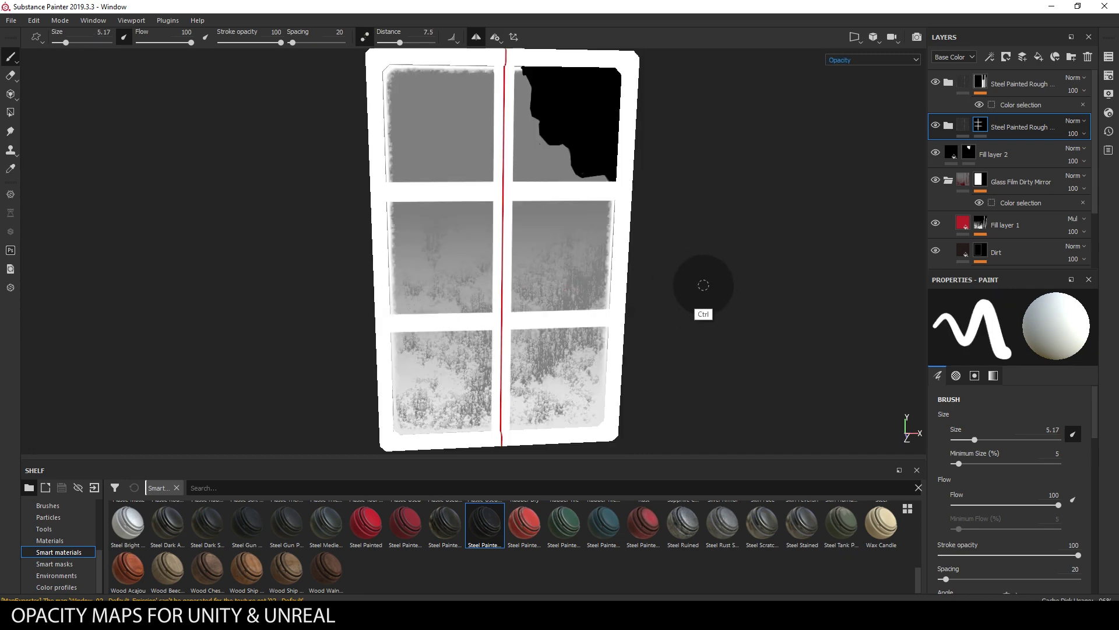
Step: Paint a mirrored curled ornament across the middle panes on the lower Steel Painted Rough folder's mask with brush size 18.23
mouse_move(704, 285)
ctrl+right_down()
mouse_move(674, 288)
mouse_move(766, 298)
mouse_move(754, 295)
ctrl+right_up()
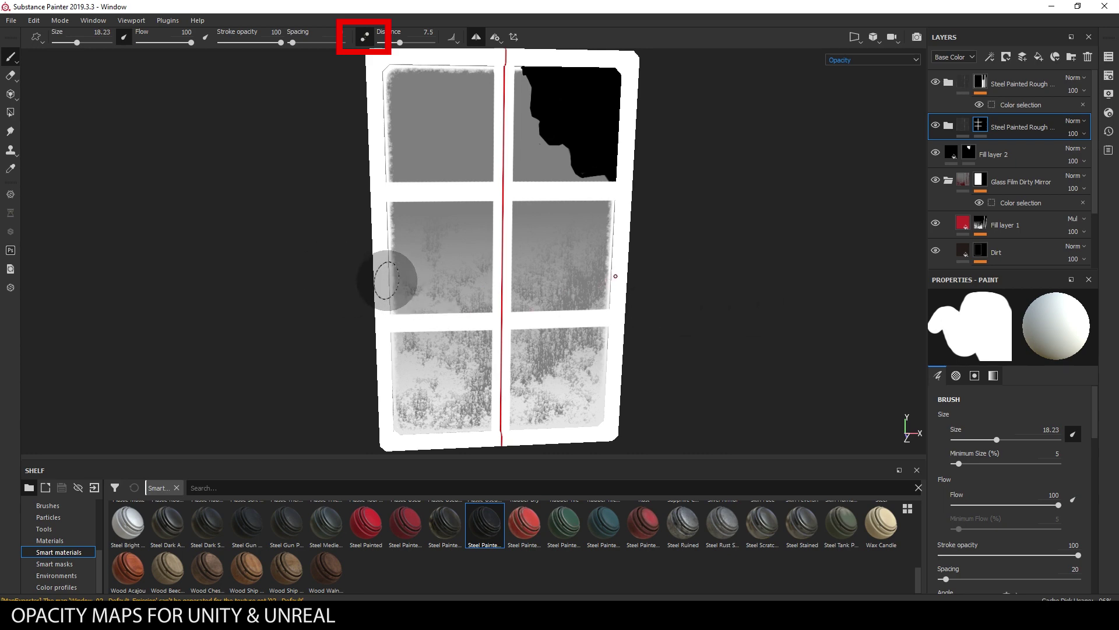
mouse_move(386, 281)
mouse_down()
mouse_move(463, 319)
mouse_move(498, 278)
mouse_move(491, 230)
mouse_move(461, 211)
mouse_move(419, 215)
mouse_move(400, 238)
mouse_up()
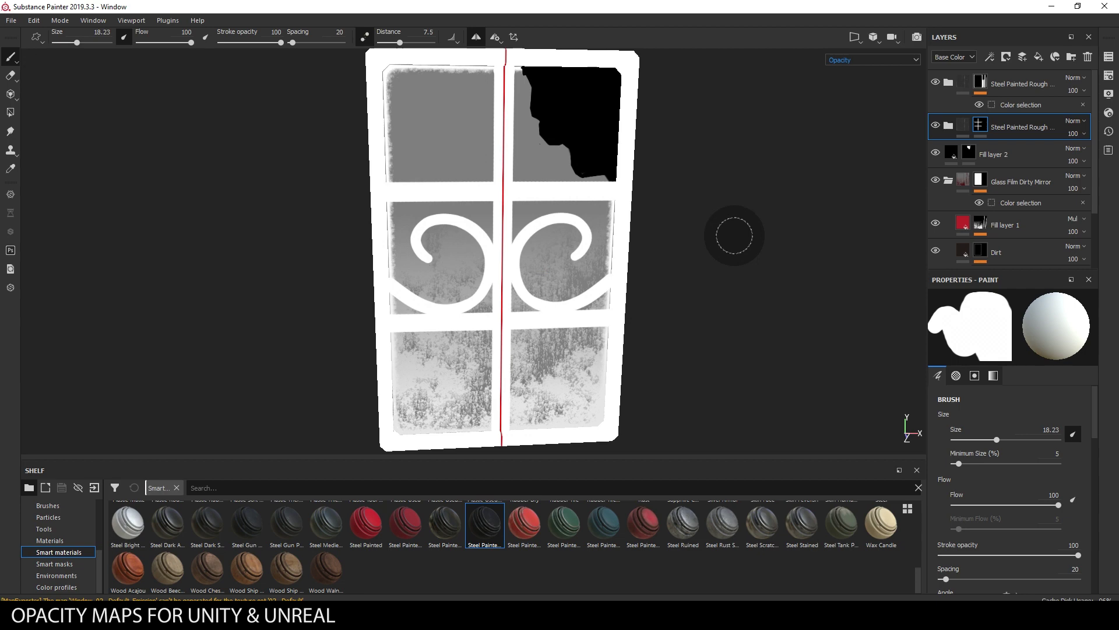
mouse_move(740, 255)
alt+mouse_down()
mouse_move(649, 249)
mouse_move(742, 253)
alt+mouse_up()
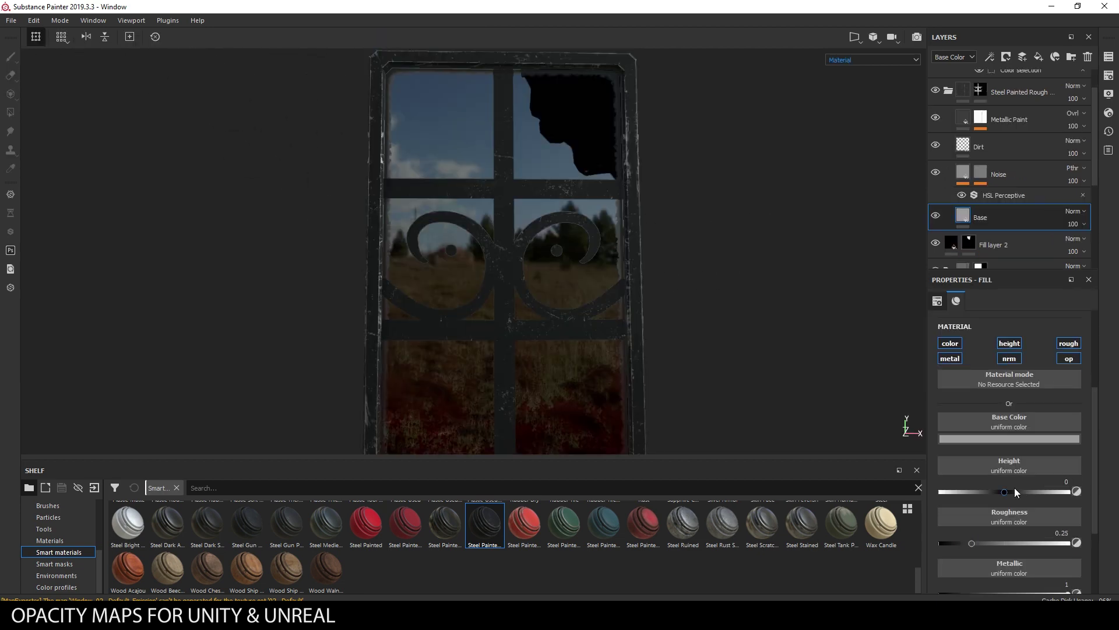
Step: Raise the height of the Base layer in the lower Steel Painted Rough folder slightly above 0 to emboss the bars
drag(1005, 492, 1011, 491)
alt+drag(873, 386, 920, 311)
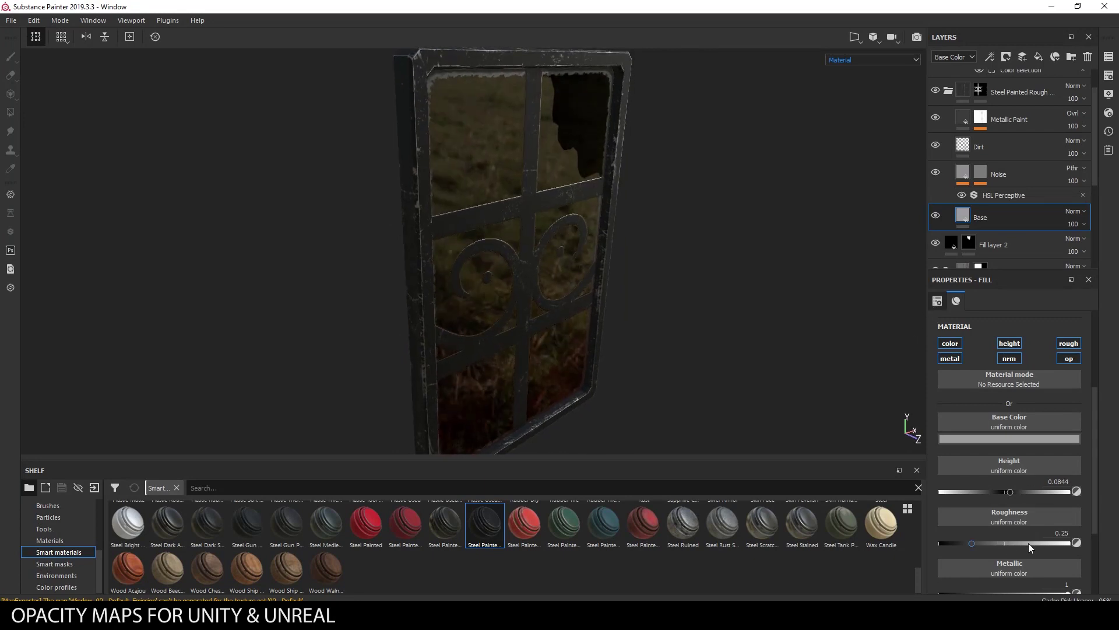
mouse_move(1012, 493)
mouse_down()
mouse_move(1040, 493)
mouse_move(966, 492)
mouse_move(1010, 490)
mouse_up()
alt+drag(732, 276, 594, 274)
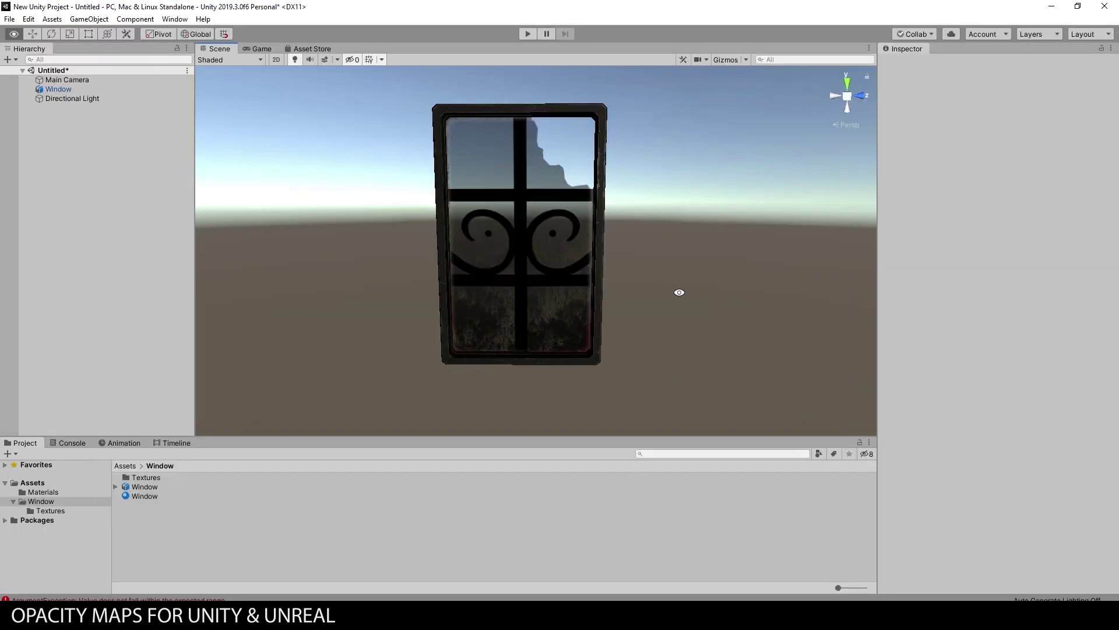
Step: Examine the textured window in Unity's Scene view from the front, side and back to check its transparency and reflections
alt+drag(680, 295, 681, 242)
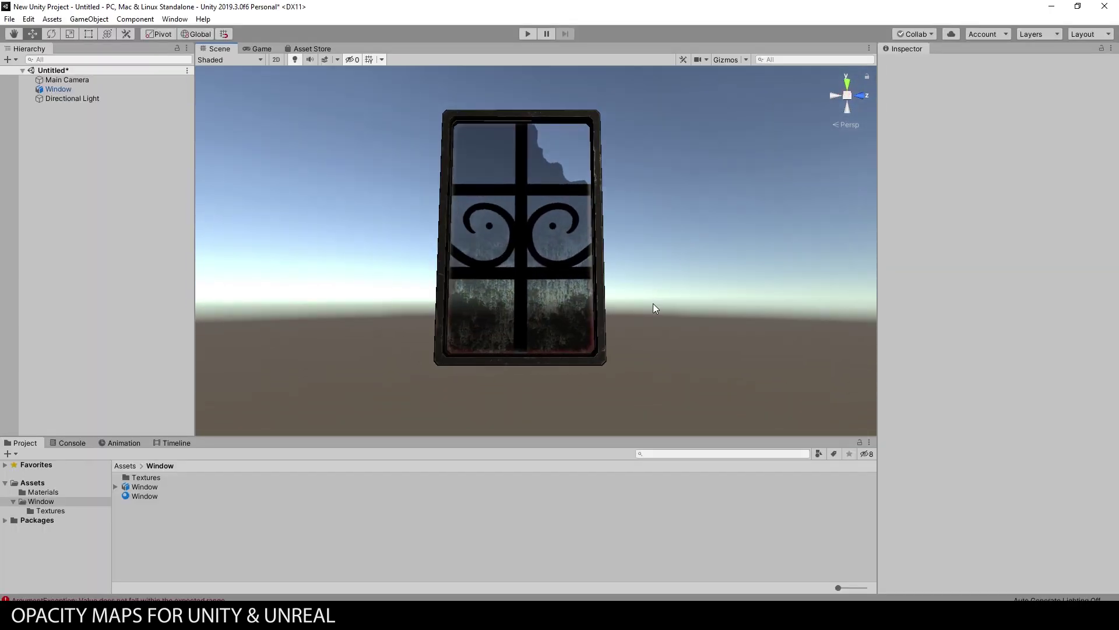
scroll(656, 299, up, 5)
middle_drag(680, 320, 625, 275)
mouse_move(625, 275)
alt+mouse_down()
mouse_move(707, 264)
mouse_move(719, 285)
mouse_move(572, 303)
mouse_move(612, 271)
alt+mouse_up()
alt+drag(617, 330, 813, 319)
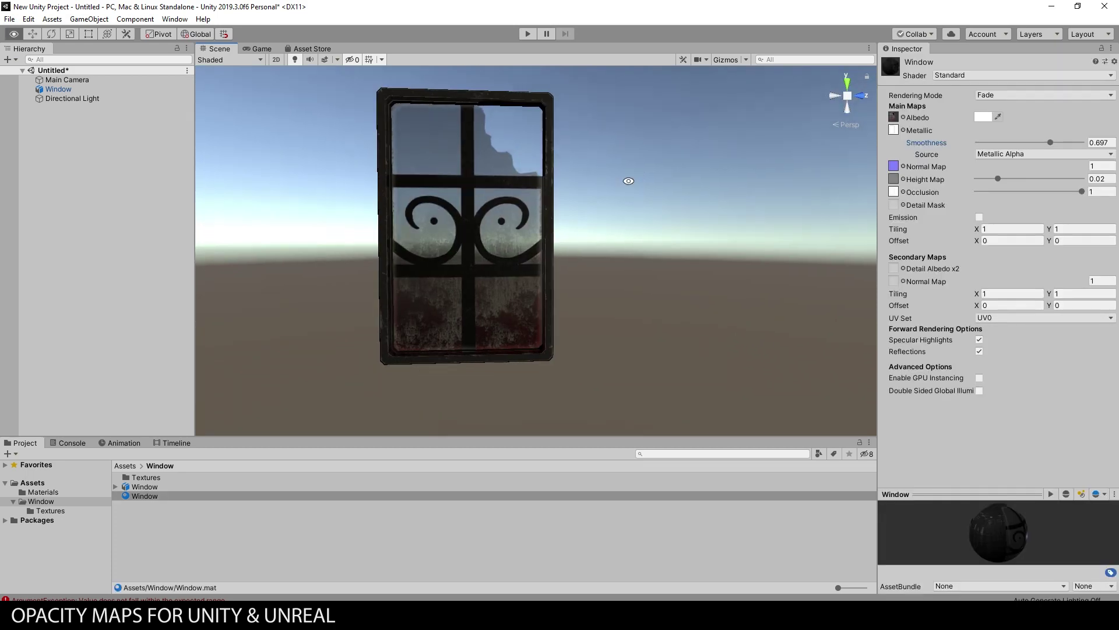
alt+drag(624, 180, 676, 175)
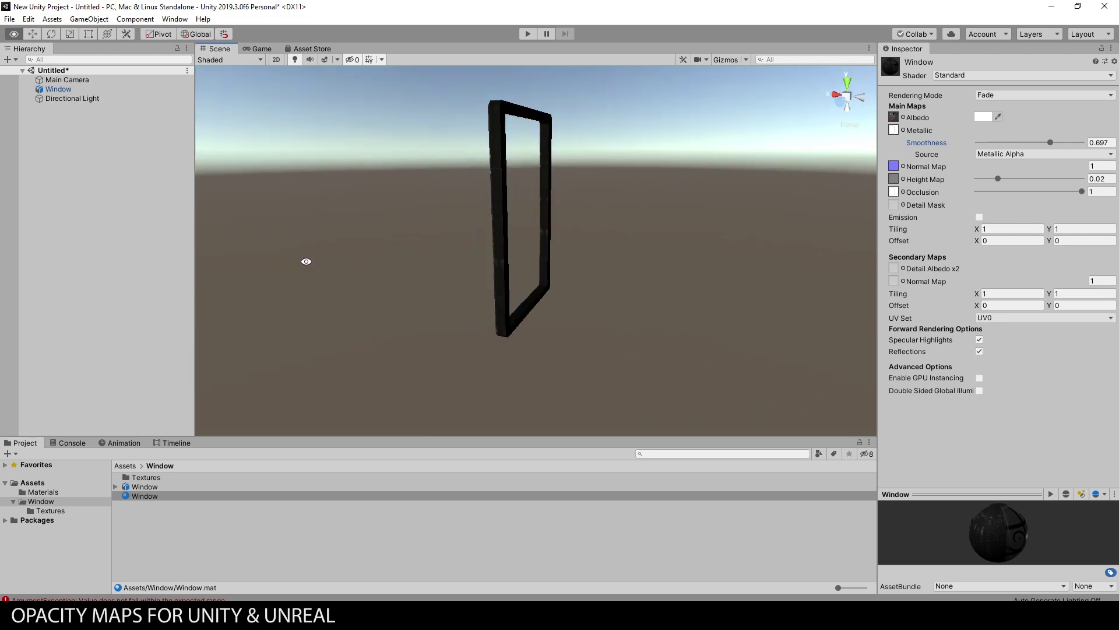
alt+drag(306, 261, 190, 277)
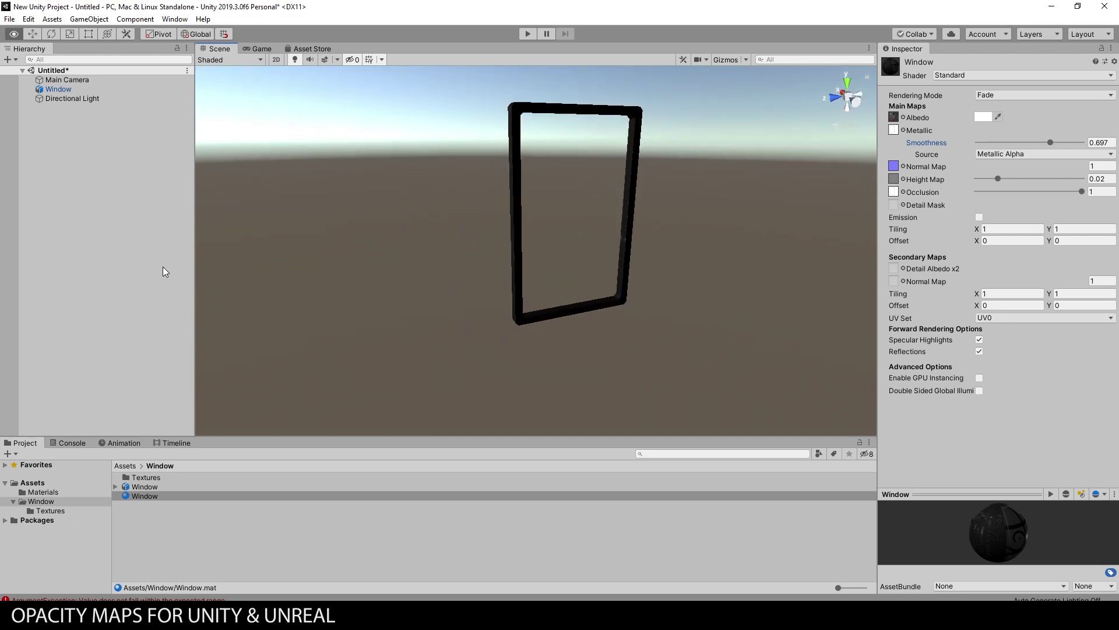
alt+drag(717, 233, 559, 222)
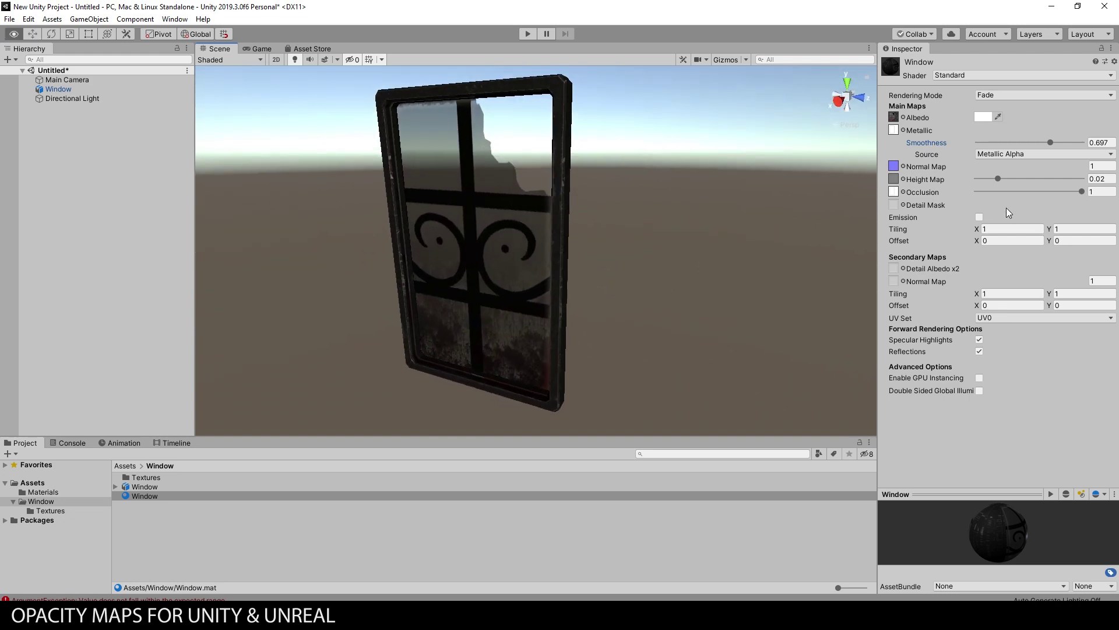
alt+drag(692, 263, 522, 185)
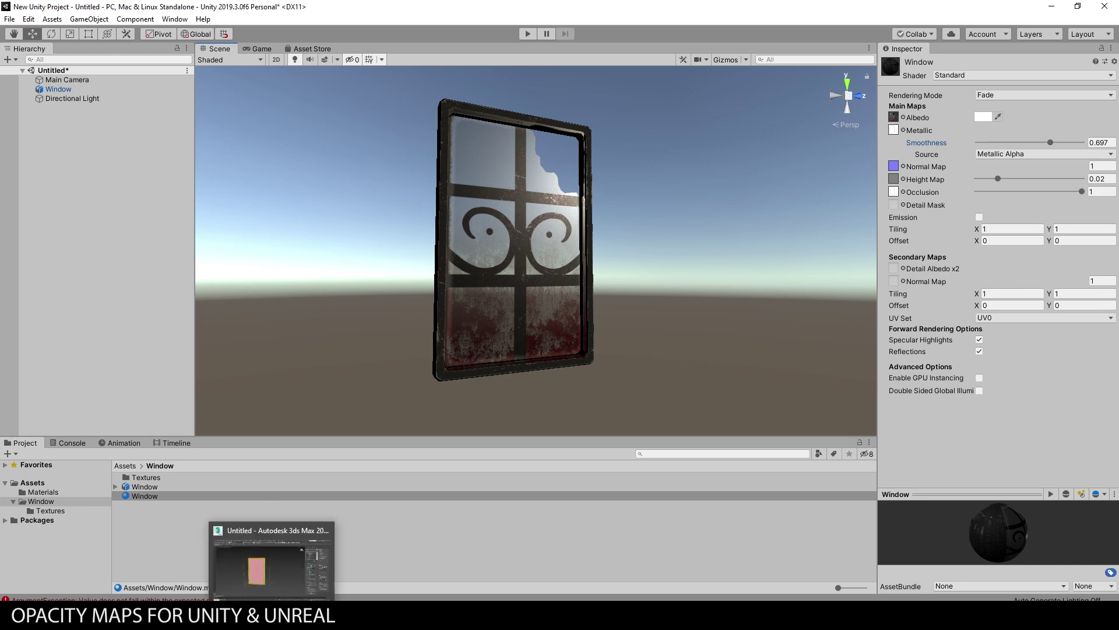
Step: Switch to 3ds Max and collapse the window's whole modifier stack into a single Editable Poly
click(272, 616)
click(548, 336)
scroll(481, 290, up, 3)
click(441, 272)
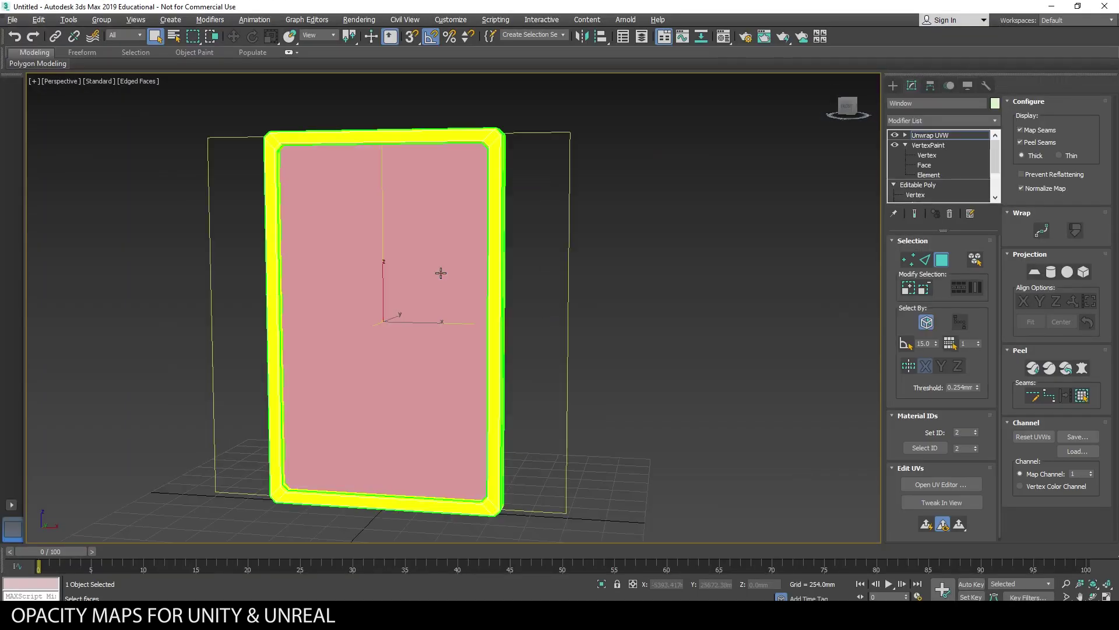
right_click(954, 137)
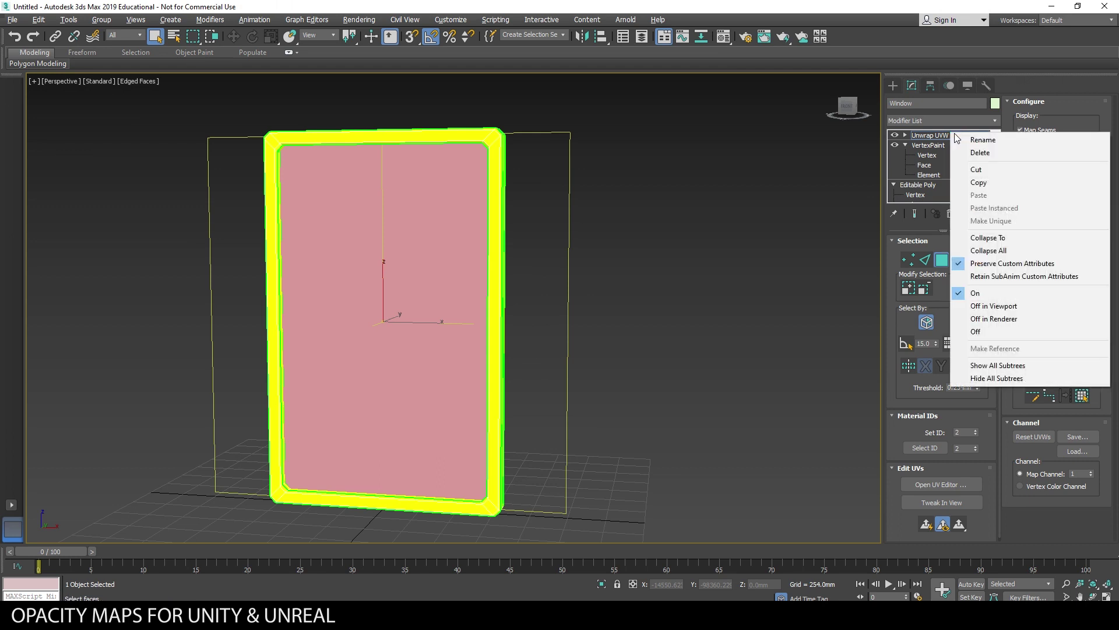
click(988, 250)
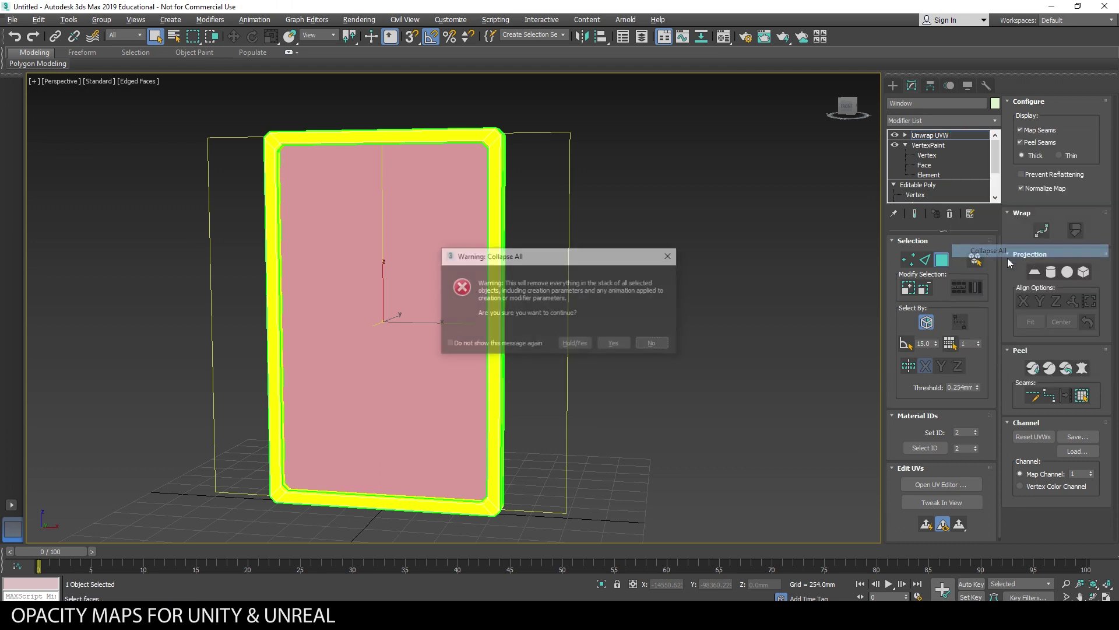
click(622, 346)
Step: Clone the window's glass polygon to a separate object, offset slightly along the Y axis
click(894, 135)
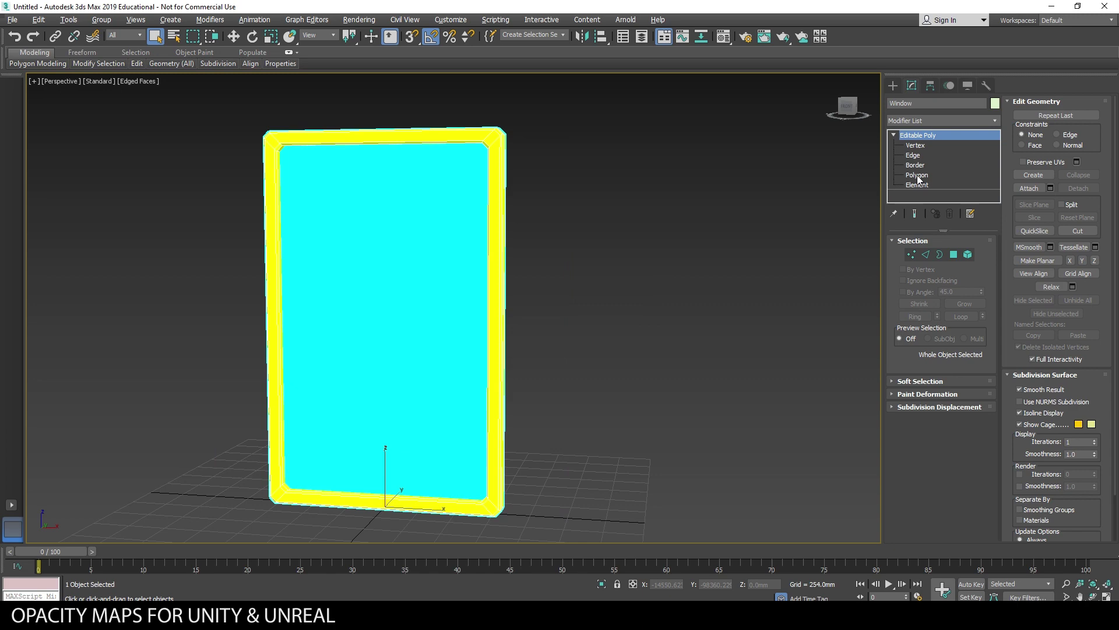
click(932, 175)
click(439, 266)
alt+middle_drag(701, 239, 613, 258)
key(w)
alt+middle_drag(519, 323, 419, 332)
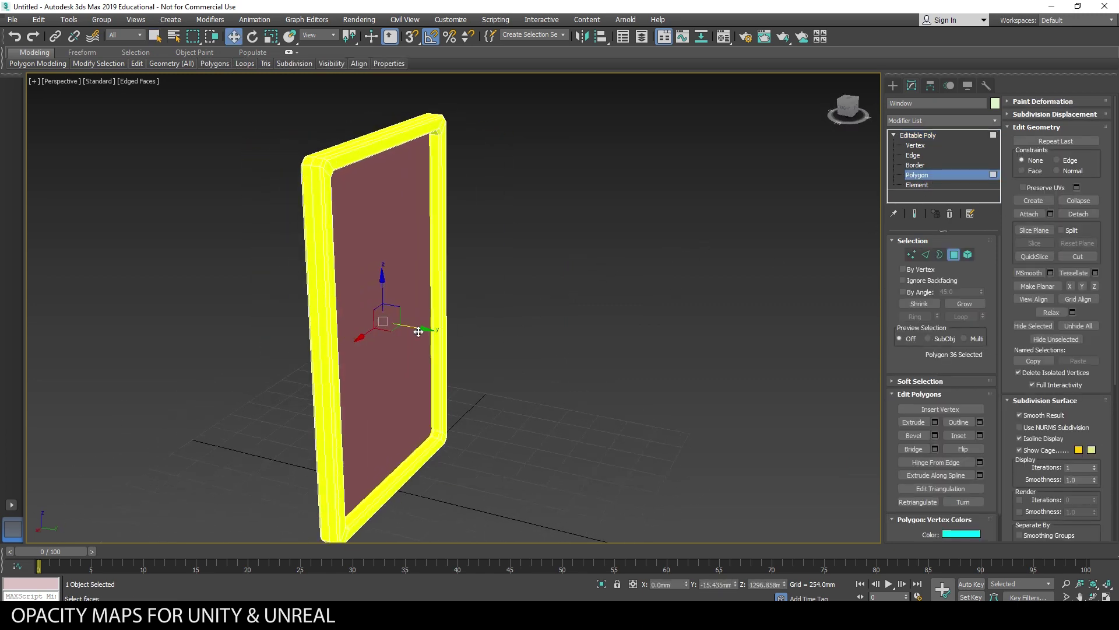
drag(422, 328, 426, 332)
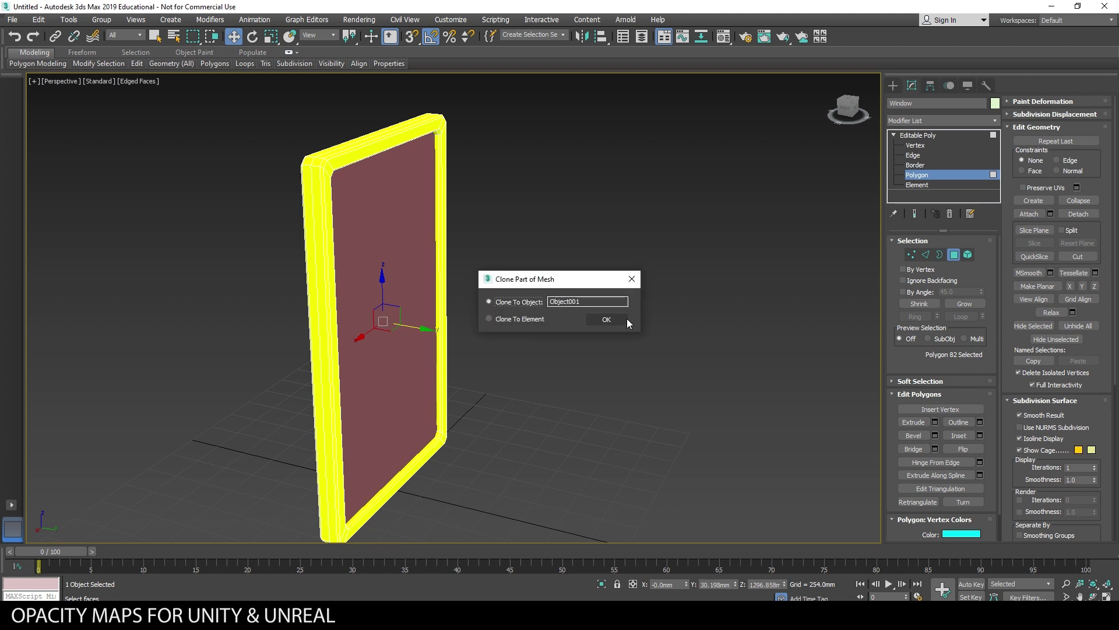
click(607, 319)
Step: Detach the original glass polygon from the window frame as its own object
click(938, 134)
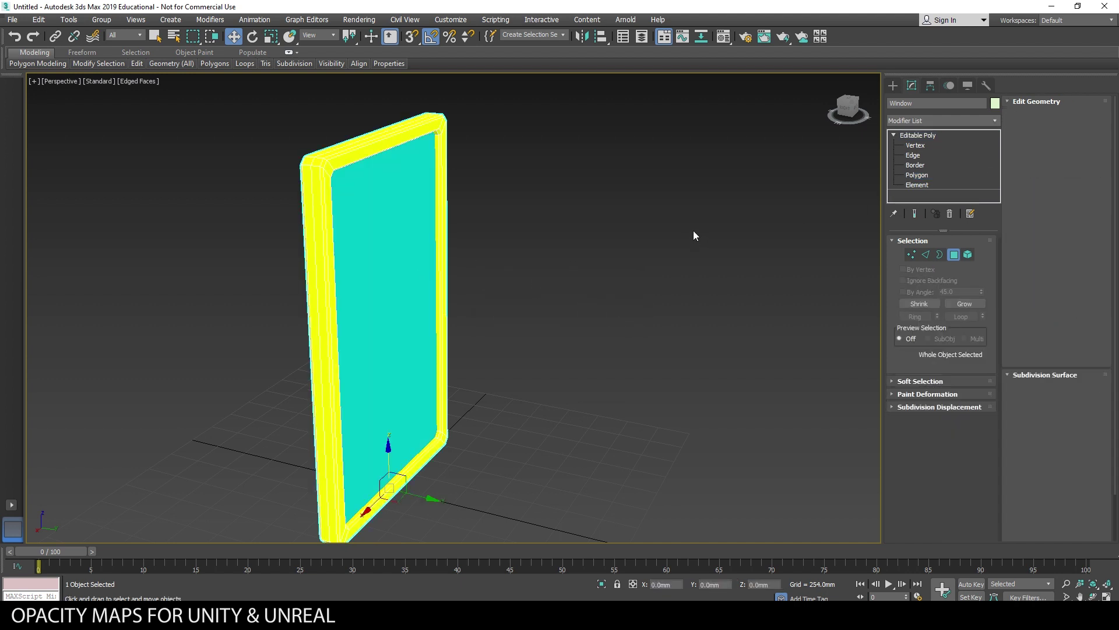
key(4)
alt+middle_drag(504, 282, 449, 310)
click(435, 284)
click(1082, 219)
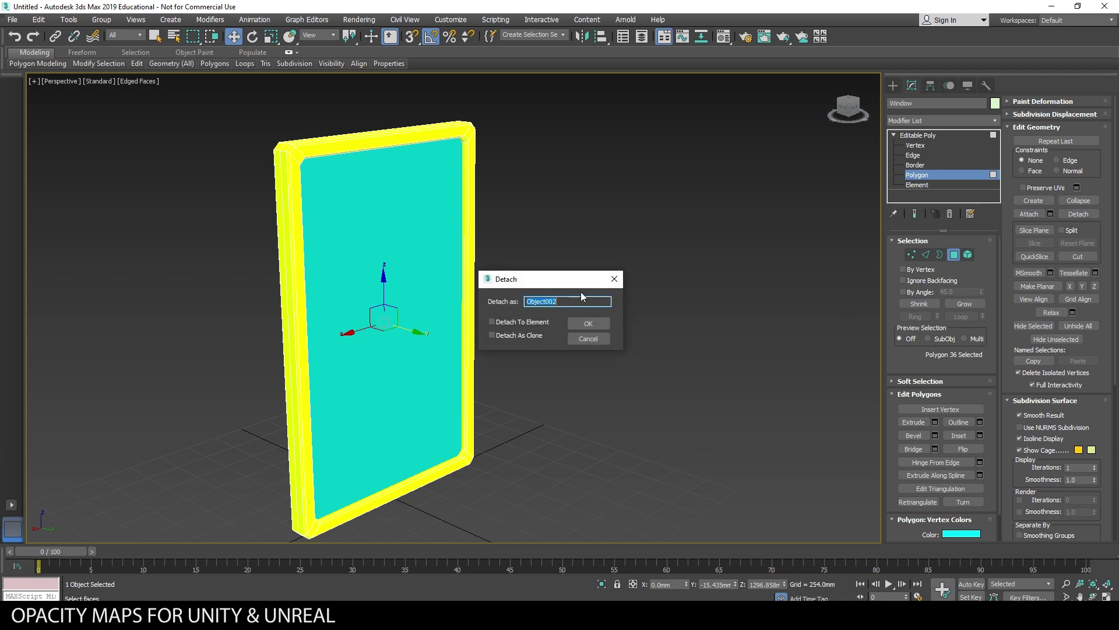
key(Return)
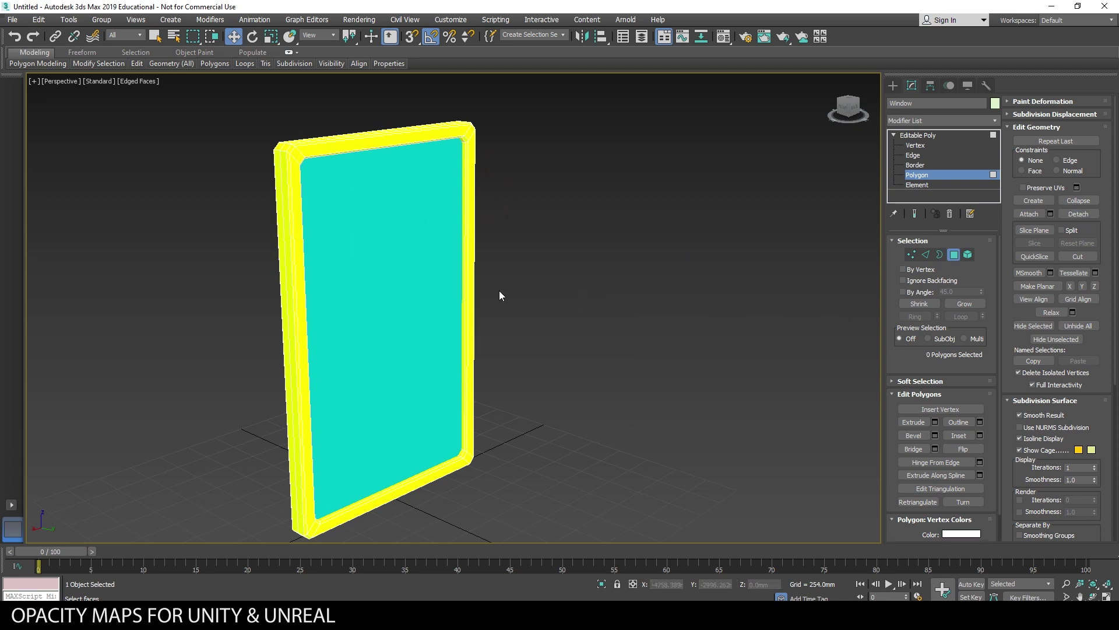
Step: Flip the polygon of the cloned glass pane to face the opposite side of the window
click(921, 135)
click(417, 250)
key(4)
middle_drag(418, 250, 606, 233)
alt+middle_drag(606, 234, 600, 274)
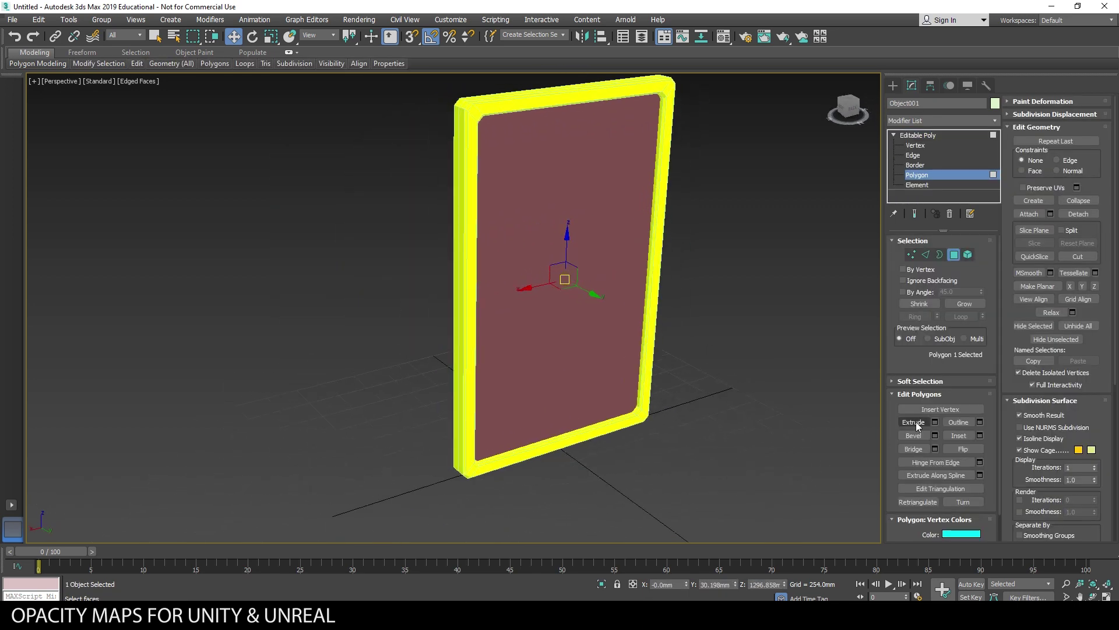
click(971, 450)
alt+middle_drag(669, 272, 771, 257)
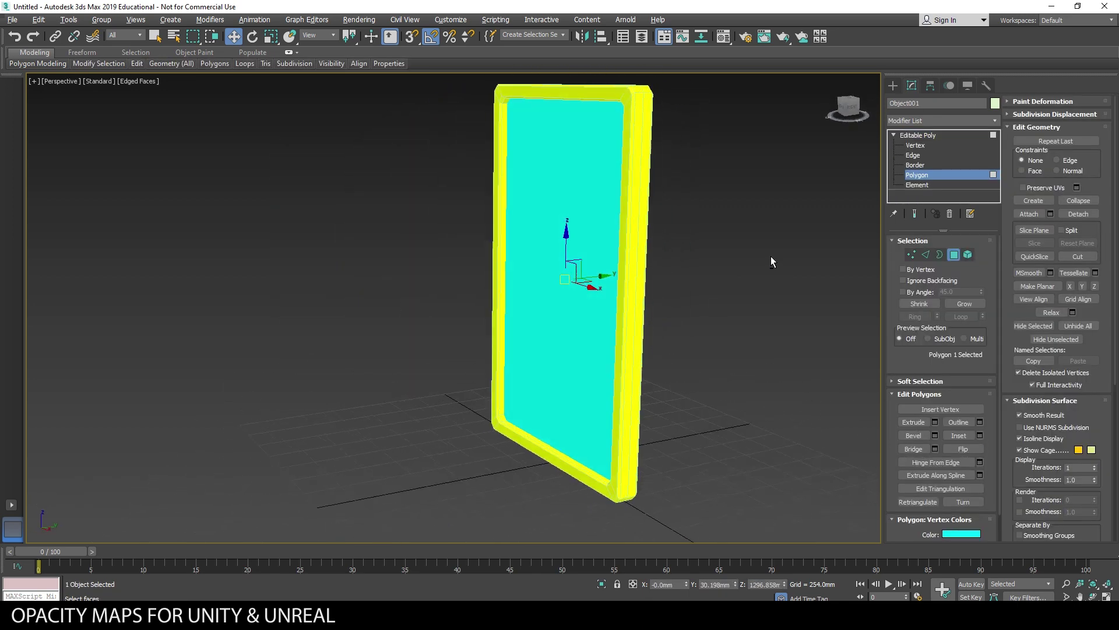
click(918, 135)
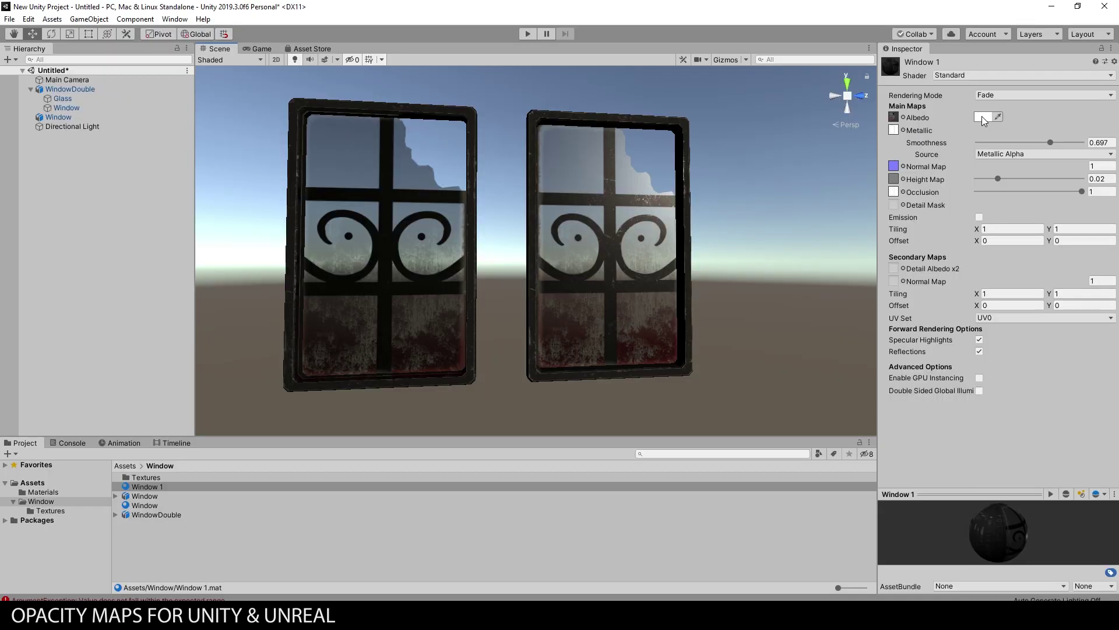
Step: Switch to Unity, try a red Albedo tint on the Window 1 material in the Scene view, and undo it
click(988, 119)
drag(86, 105, 100, 85)
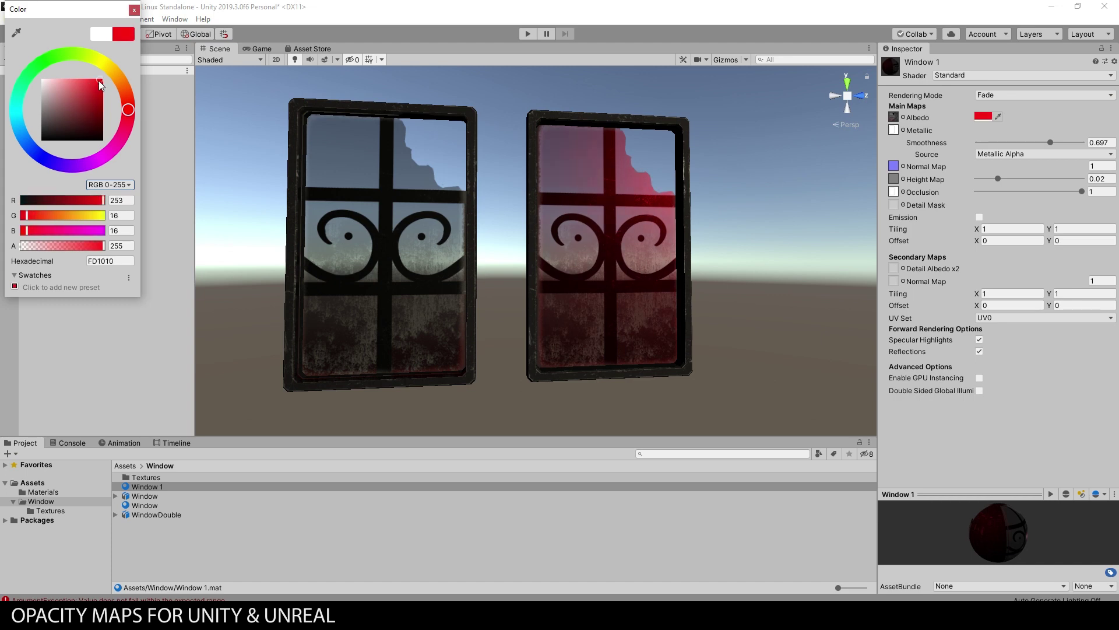
click(134, 10)
alt+drag(622, 227, 710, 221)
scroll(703, 249, up, 3)
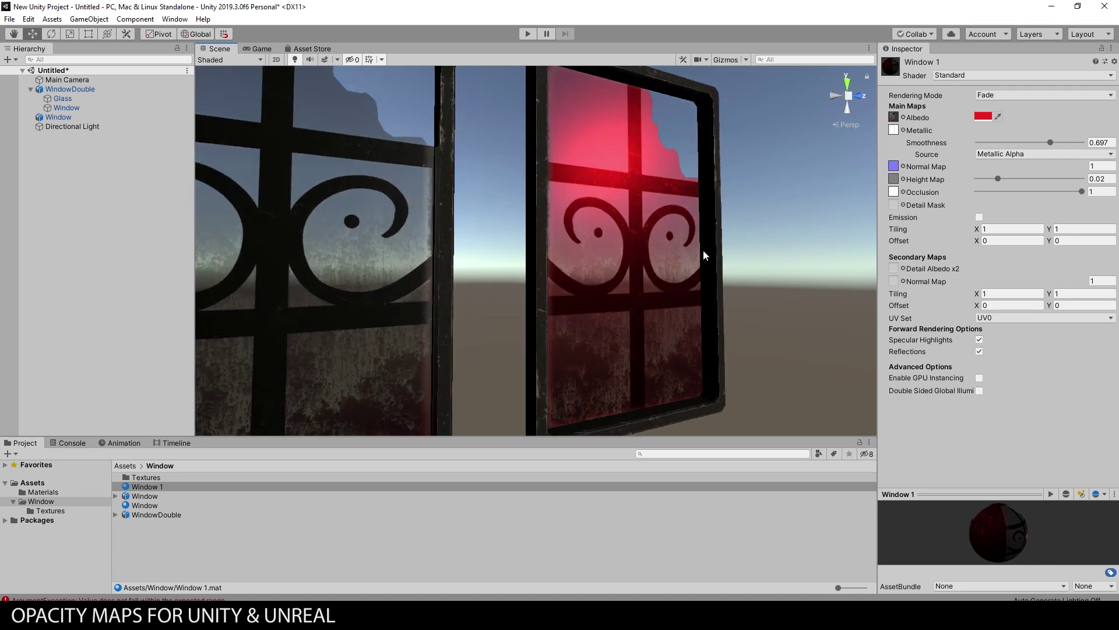
scroll(704, 249, down, 2)
key(ctrl+z)
Step: Raise the Window 1 material's smoothness and check the glass reflections in the Scene view
drag(1053, 144, 1074, 143)
alt+drag(688, 187, 735, 187)
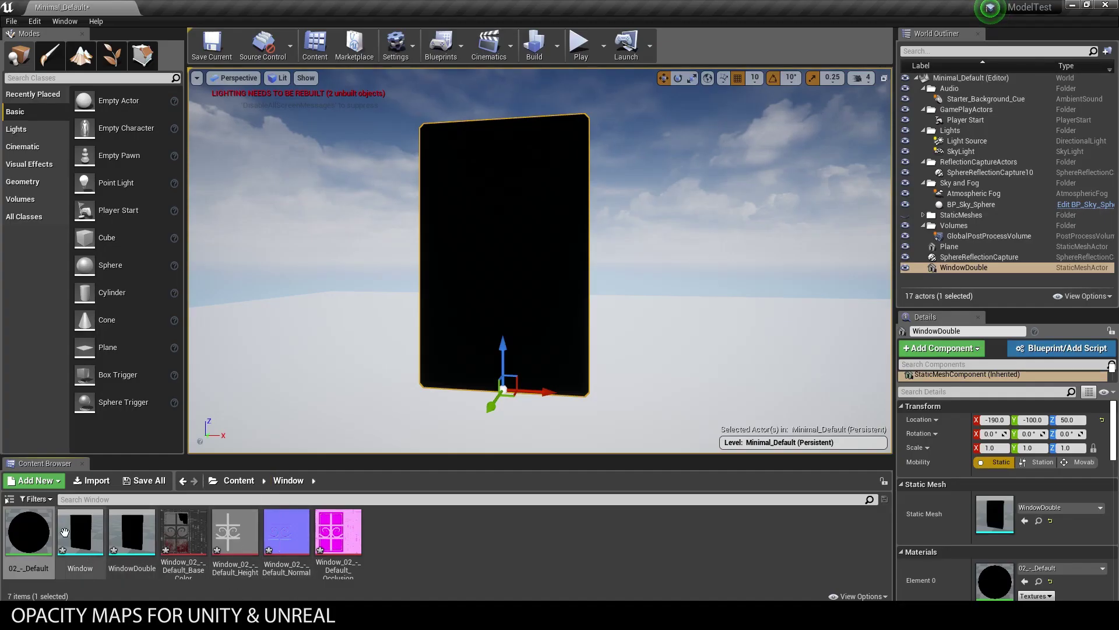
Step: Switch to Unreal Engine, open the 02_-_Default material and set its blend mode to Opaque
double_click(28, 532)
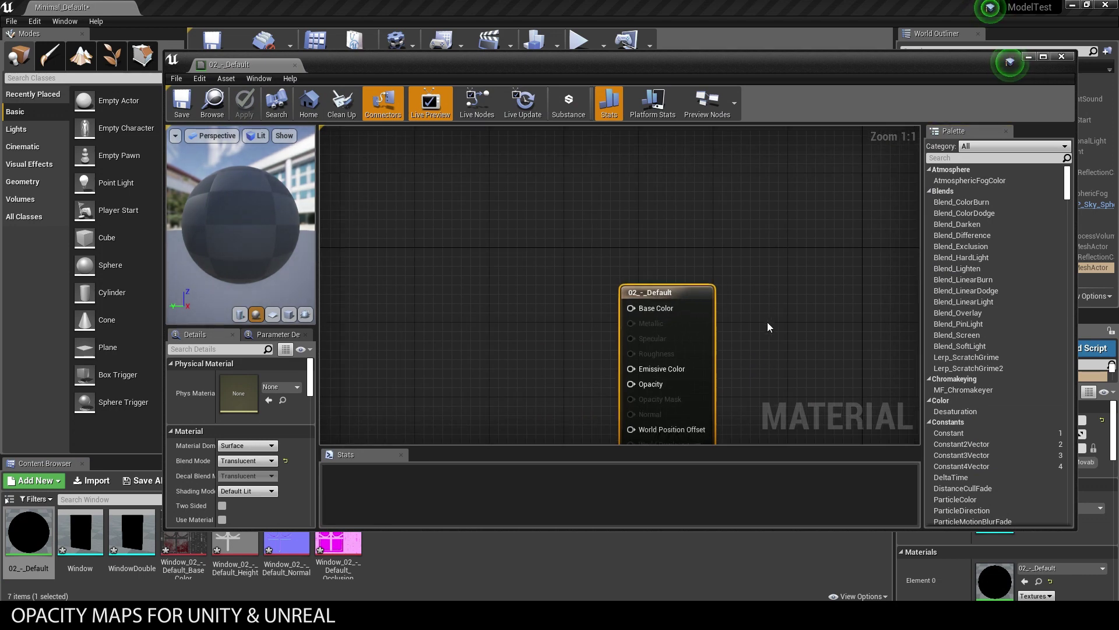
right_drag(774, 300, 737, 193)
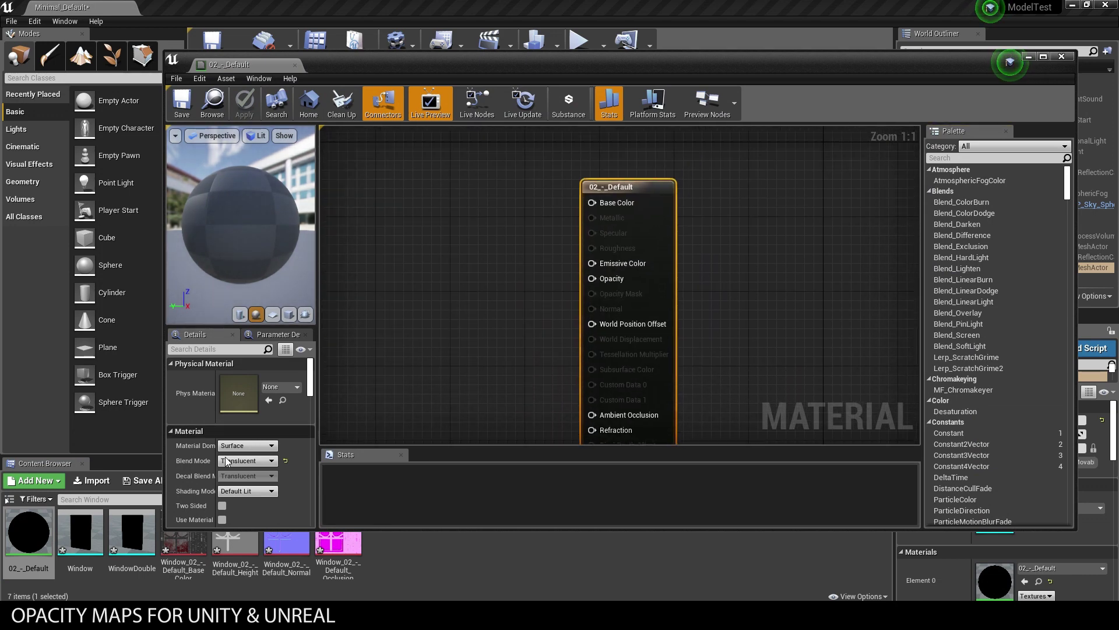
click(247, 461)
click(251, 471)
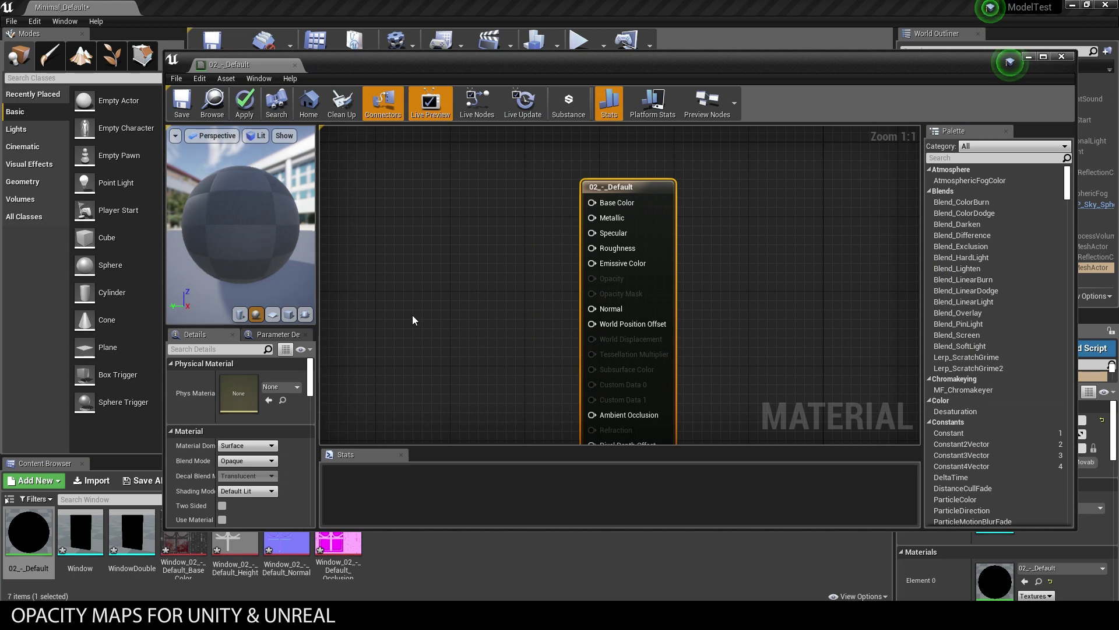
Step: Add a TextureSample holding the window's base color texture and feed it into the material's Base Color
drag(592, 203, 443, 241)
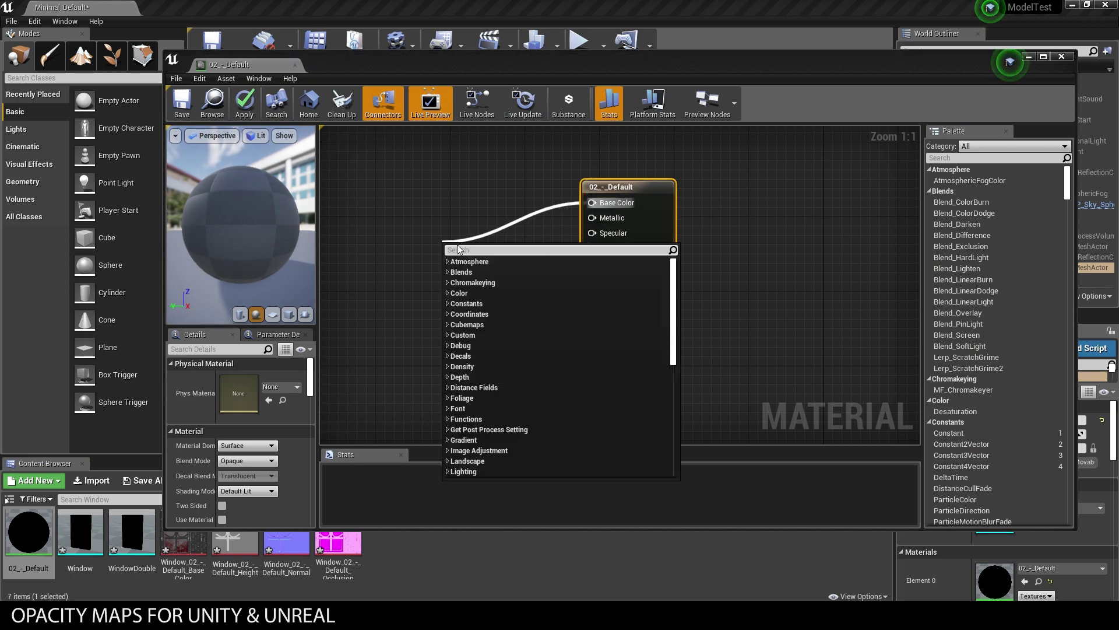
text(texture)
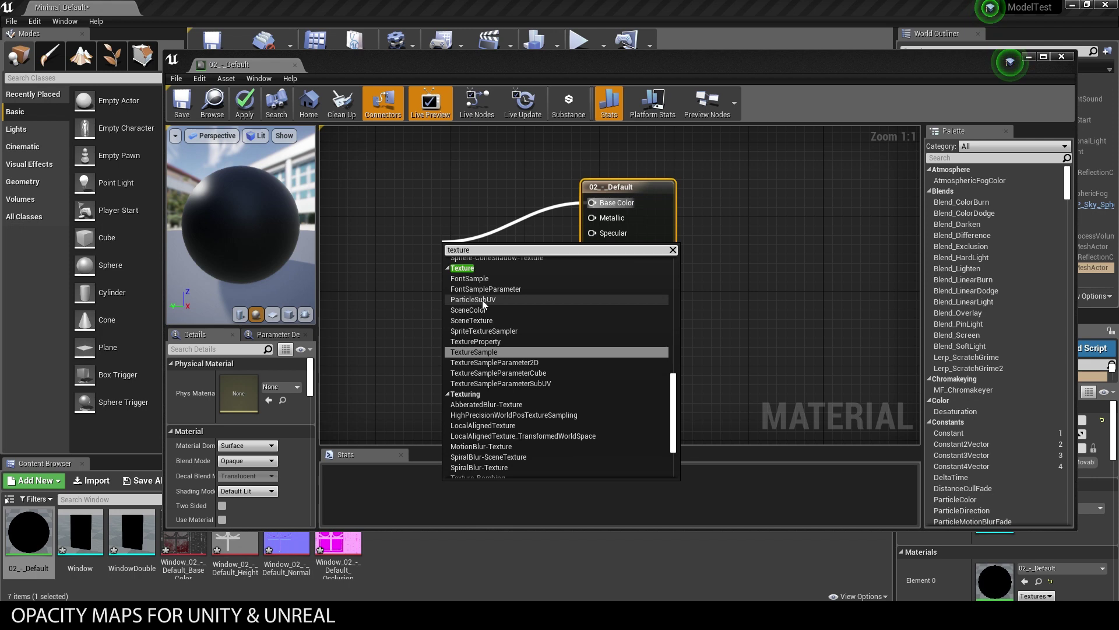
click(486, 352)
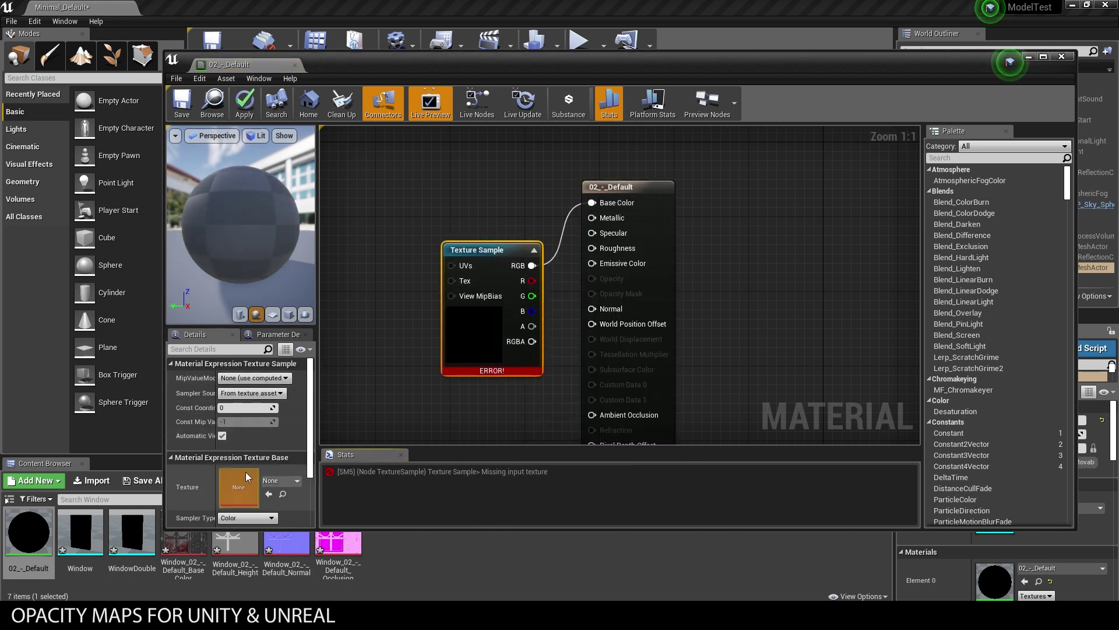
drag(184, 545, 237, 487)
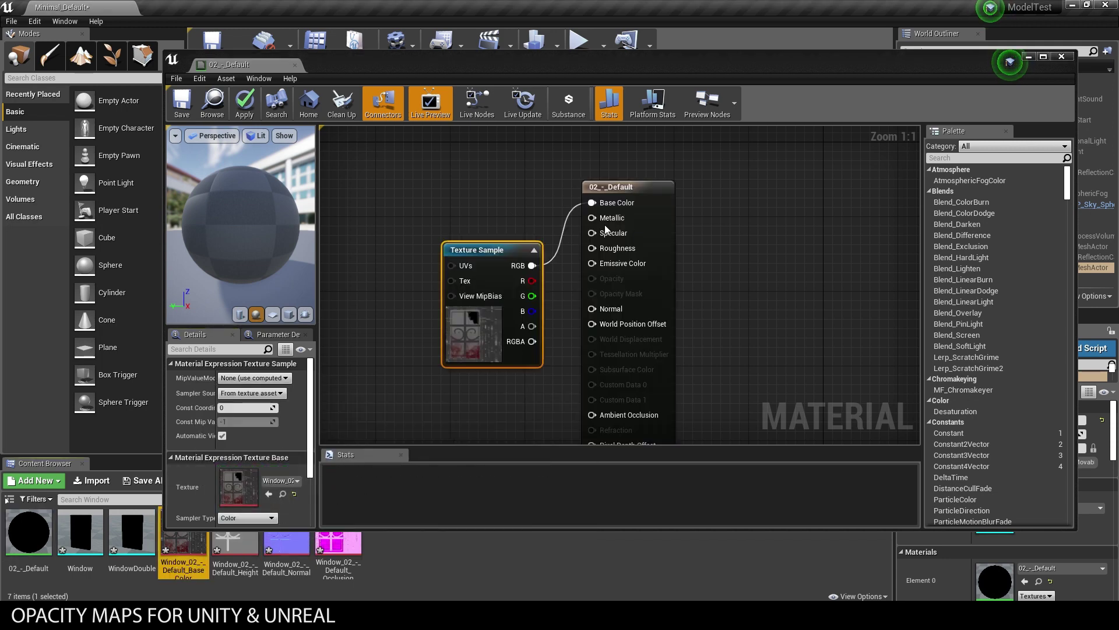
drag(510, 244, 453, 192)
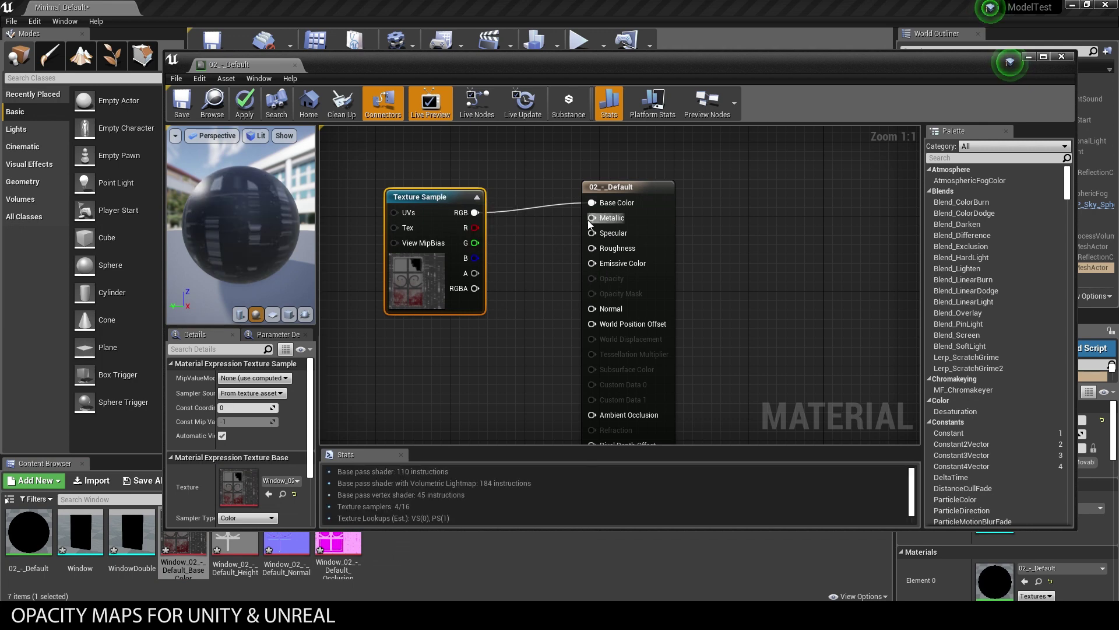
Step: Add the occlusion texture as a sample and connect its green channel to Metallic, blue to Roughness and red to Ambient Occlusion
drag(589, 219, 497, 386)
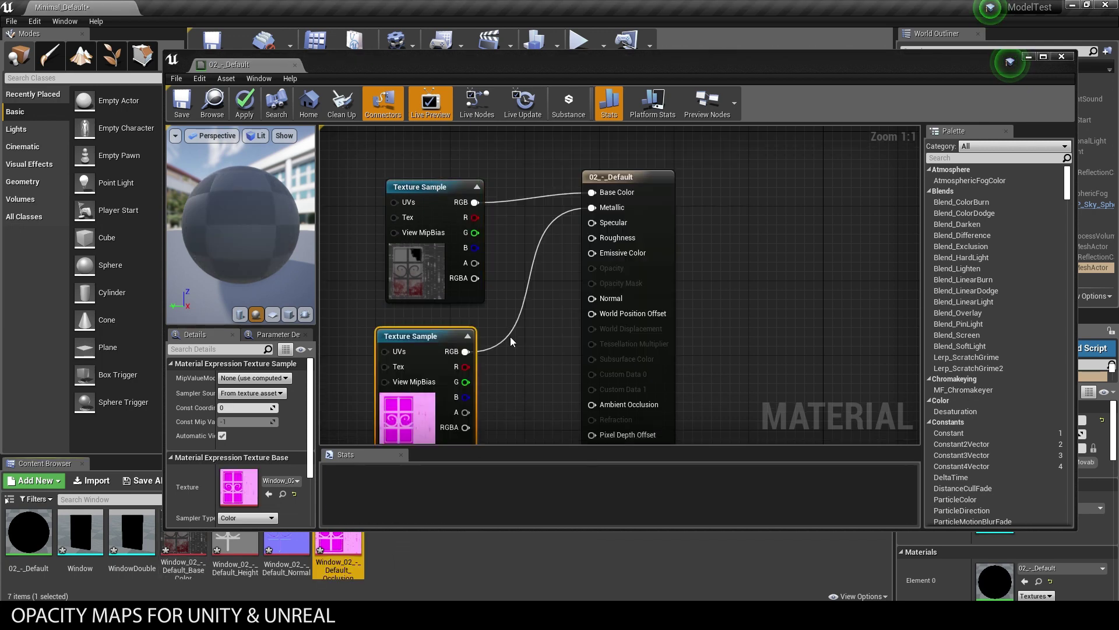
alt+click(511, 333)
drag(592, 207, 466, 382)
right_drag(551, 352, 546, 323)
drag(588, 208, 464, 370)
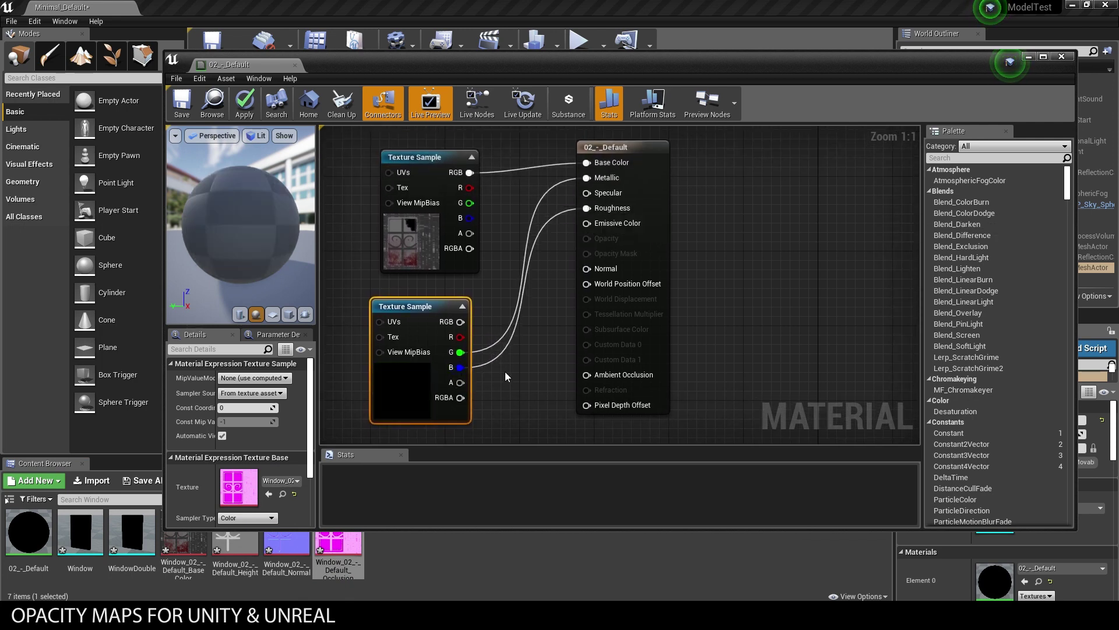
drag(585, 379, 460, 338)
Step: Add a texture sample with the window's normal map, connect it to the material's Normal input, and save the material
right_drag(539, 343, 582, 282)
drag(278, 544, 527, 408)
right_drag(544, 342, 517, 337)
drag(602, 203, 794, 191)
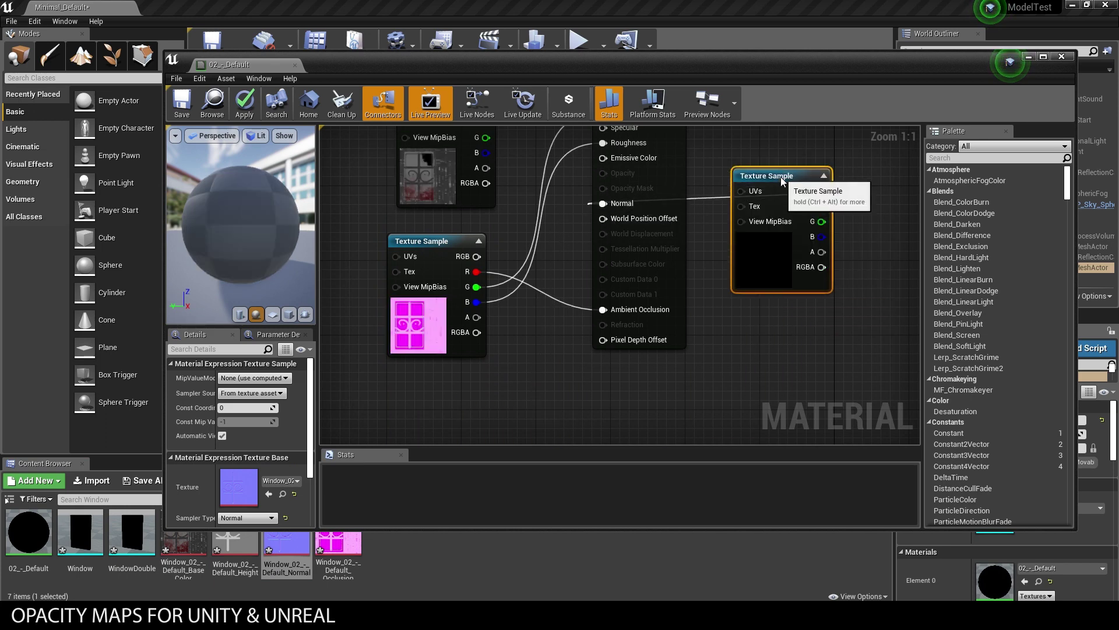
right_drag(749, 338, 729, 404)
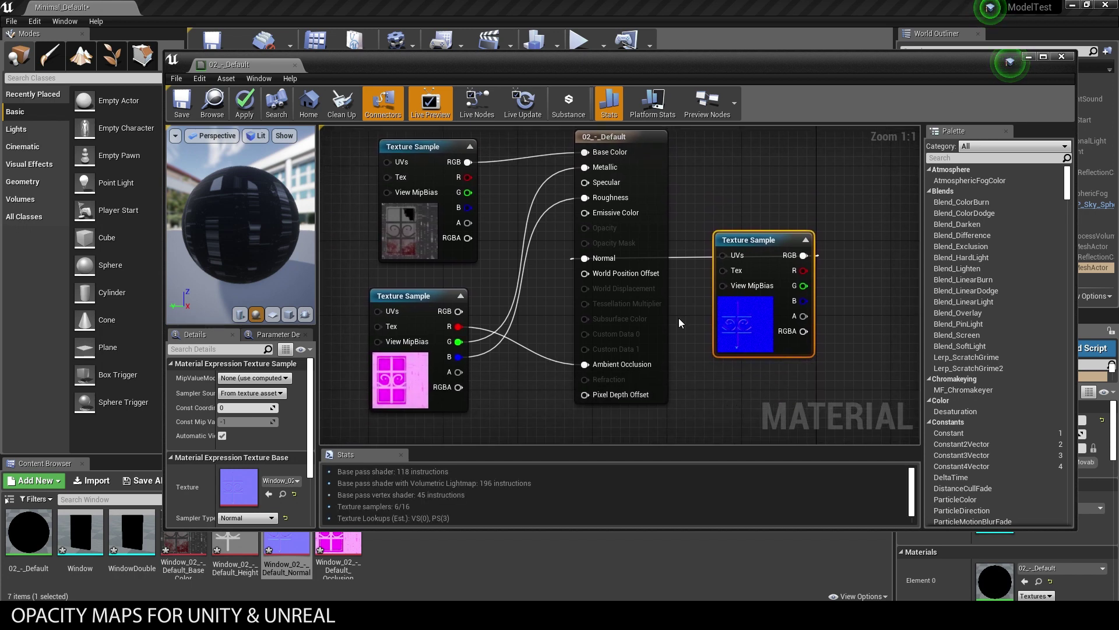
right_drag(729, 405, 778, 407)
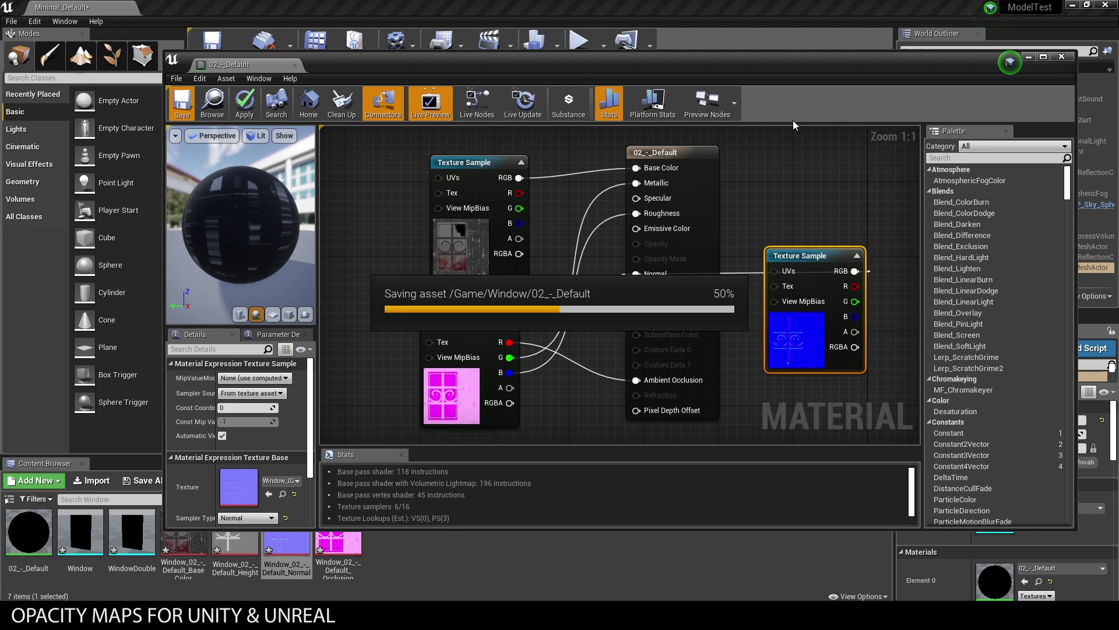
Step: Duplicate the 02_-_Default material under the name 02_-_Glass
drag(921, 64, 893, 434)
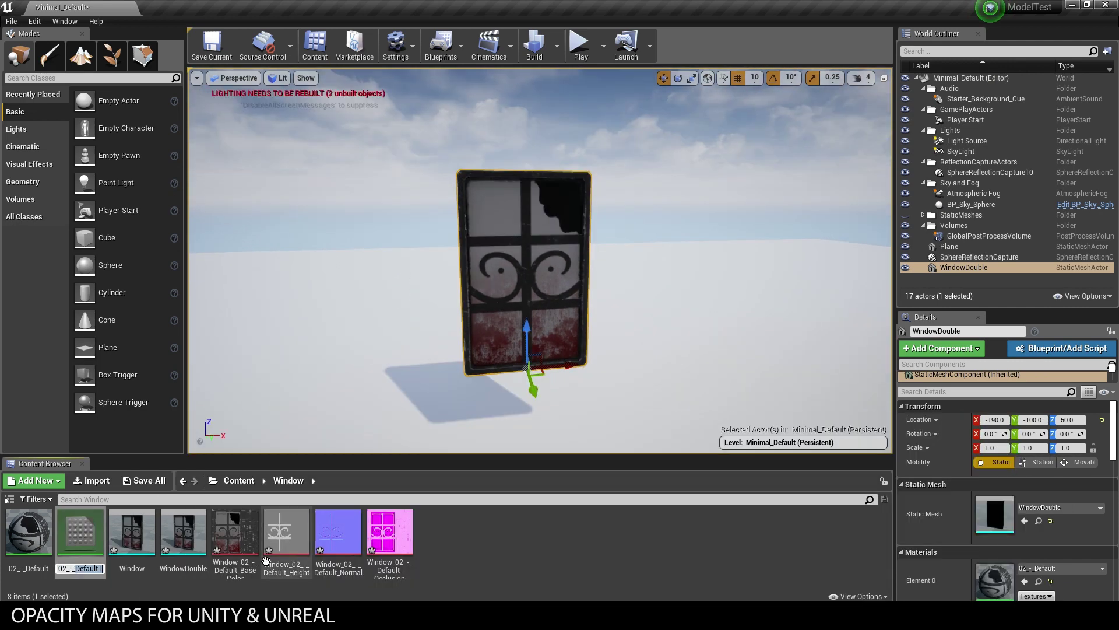
key(Return)
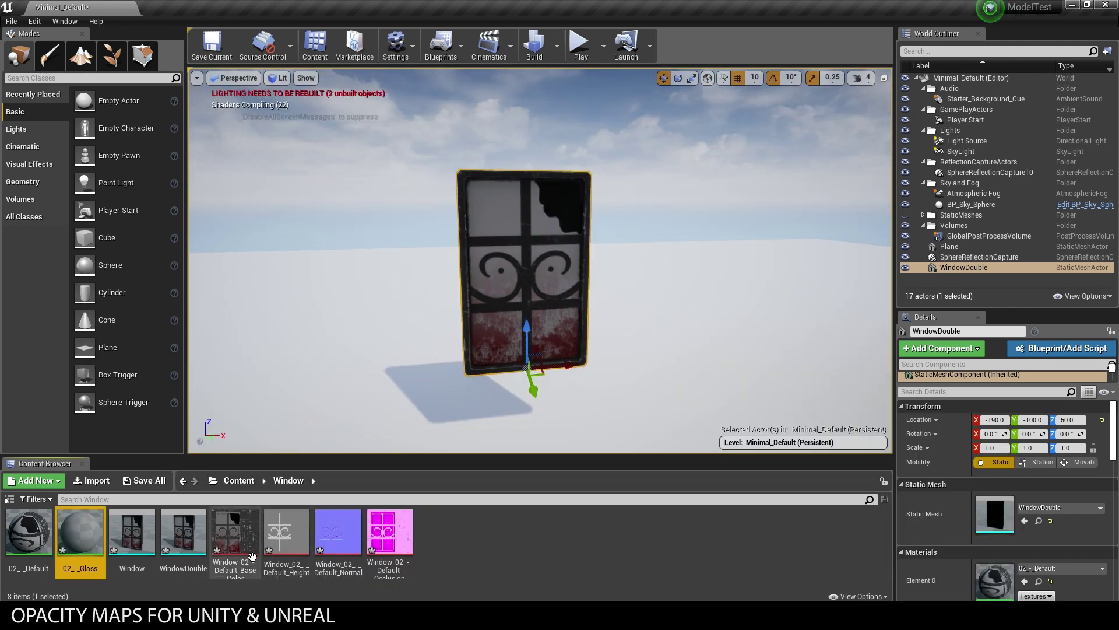
Step: Open the 02_-_Glass material and set its blend mode to Translucent, keeping the normal map node beside the material node
double_click(85, 537)
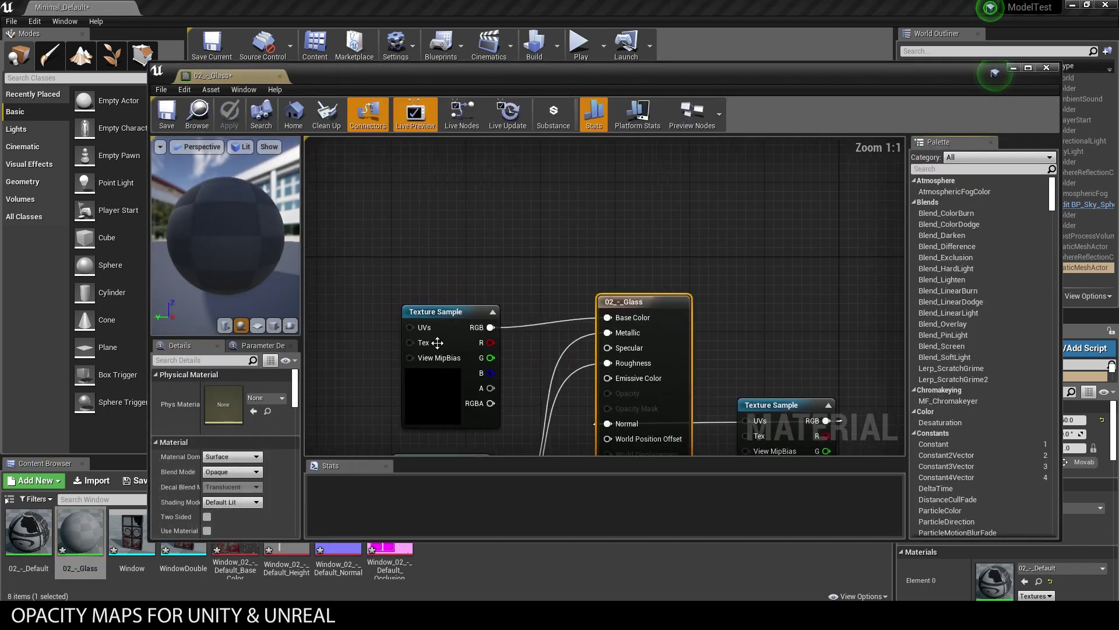
right_drag(527, 278, 558, 175)
click(251, 471)
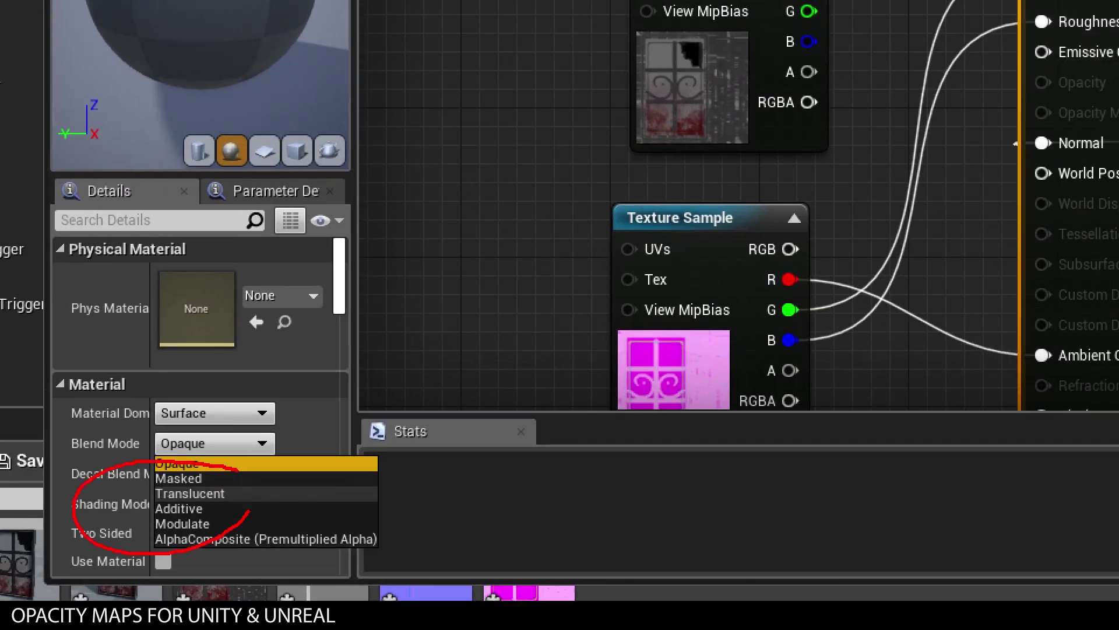
key(Escape)
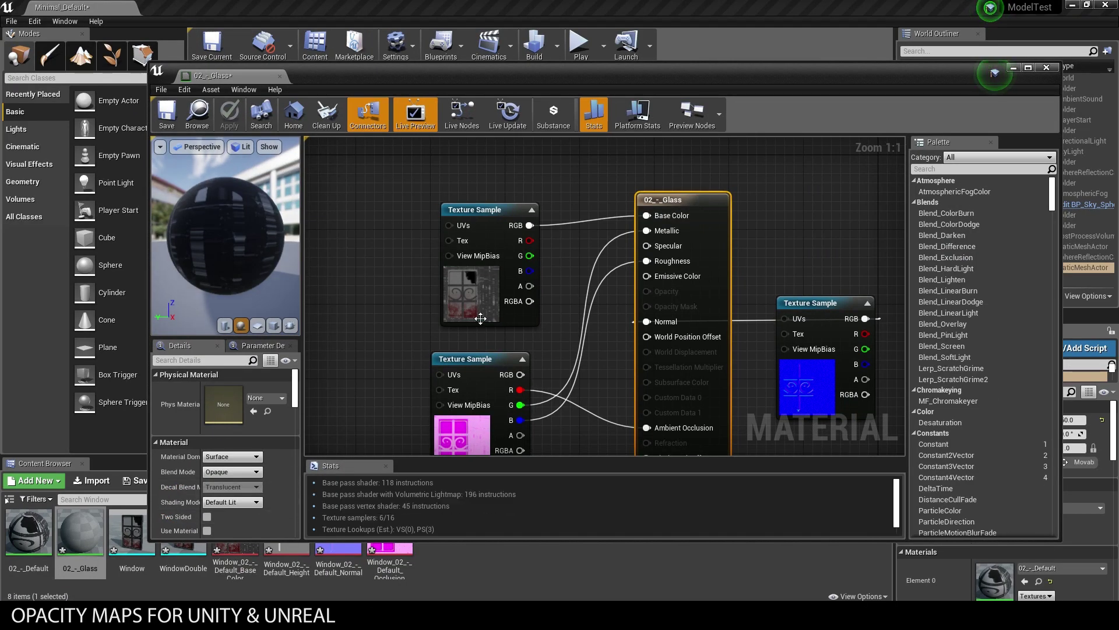
click(251, 474)
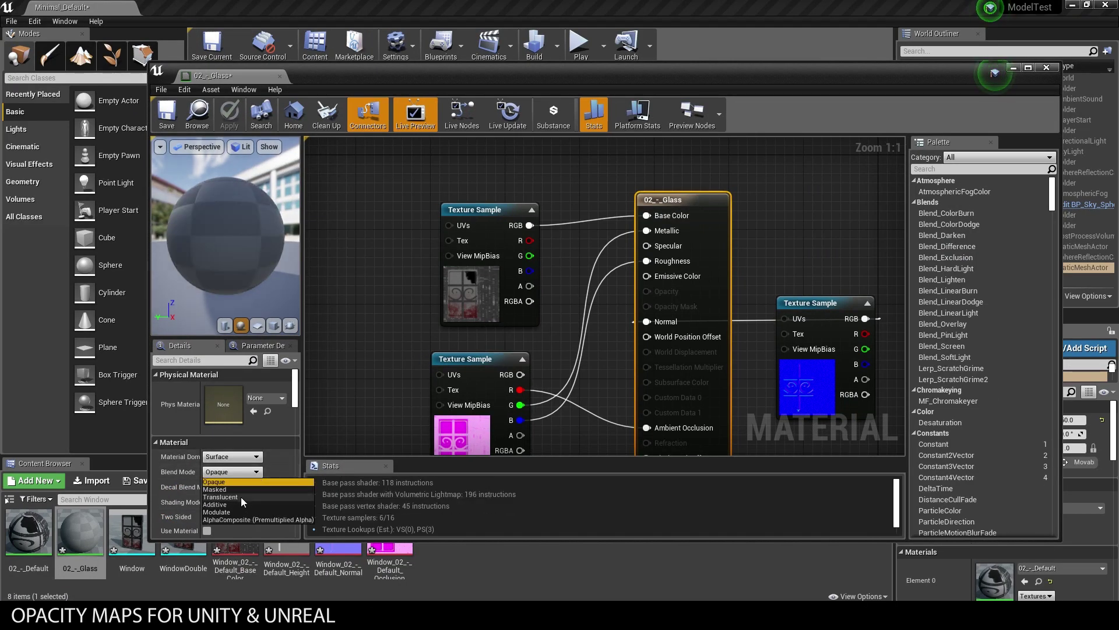
click(252, 500)
right_drag(803, 229, 785, 185)
drag(810, 261, 798, 260)
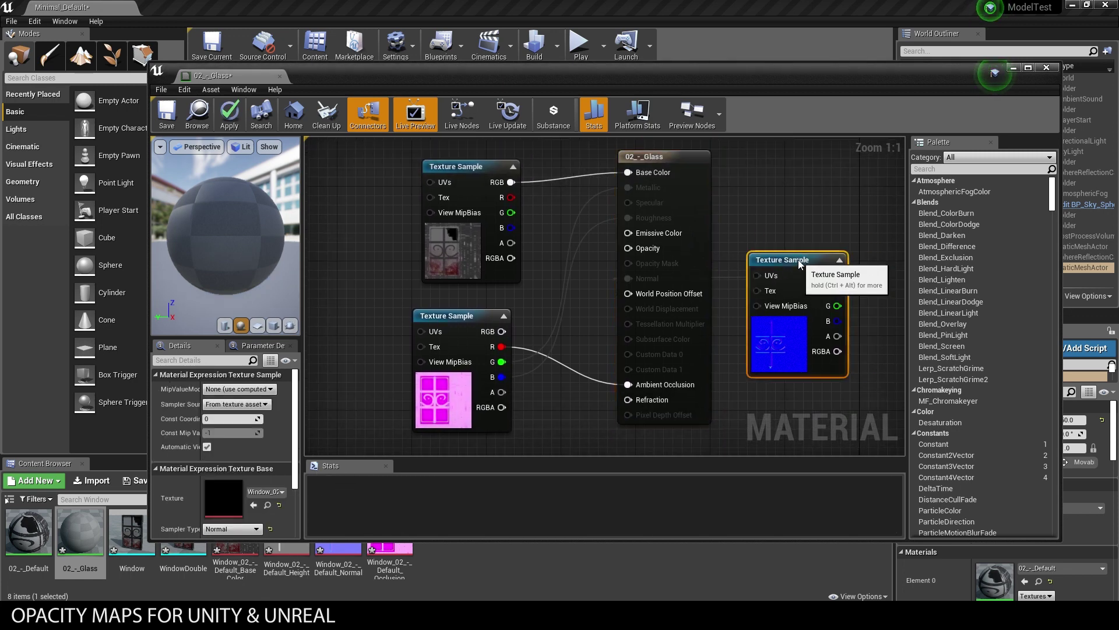
Step: Delete the normal map node from 02_-_Glass, connect the base color texture's alpha to Opacity, then save and close the material
key(Delete)
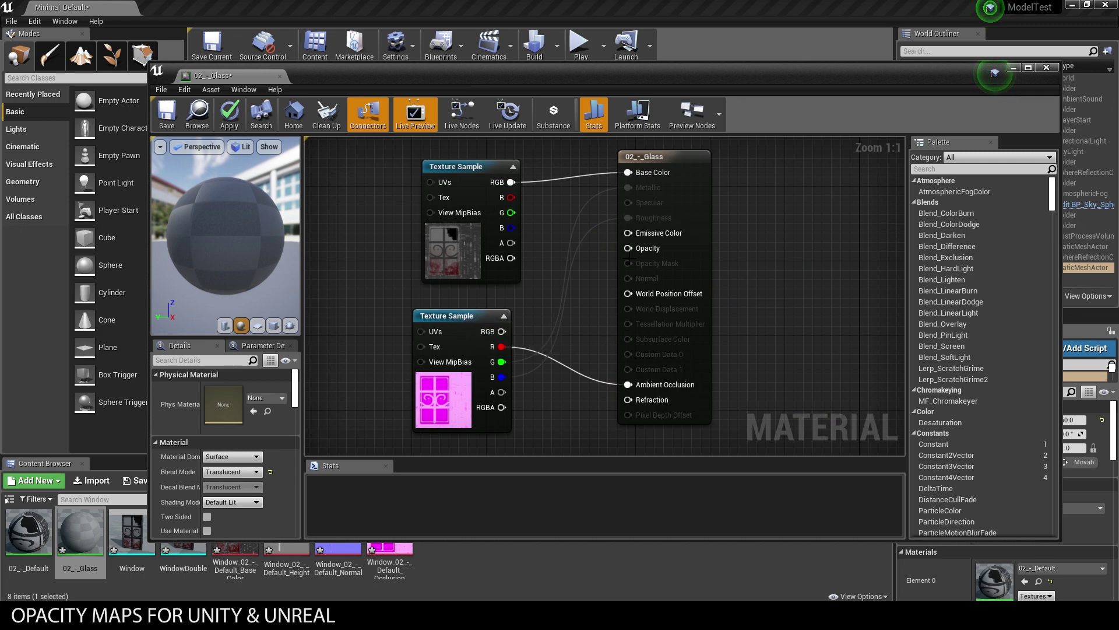
drag(629, 248, 512, 244)
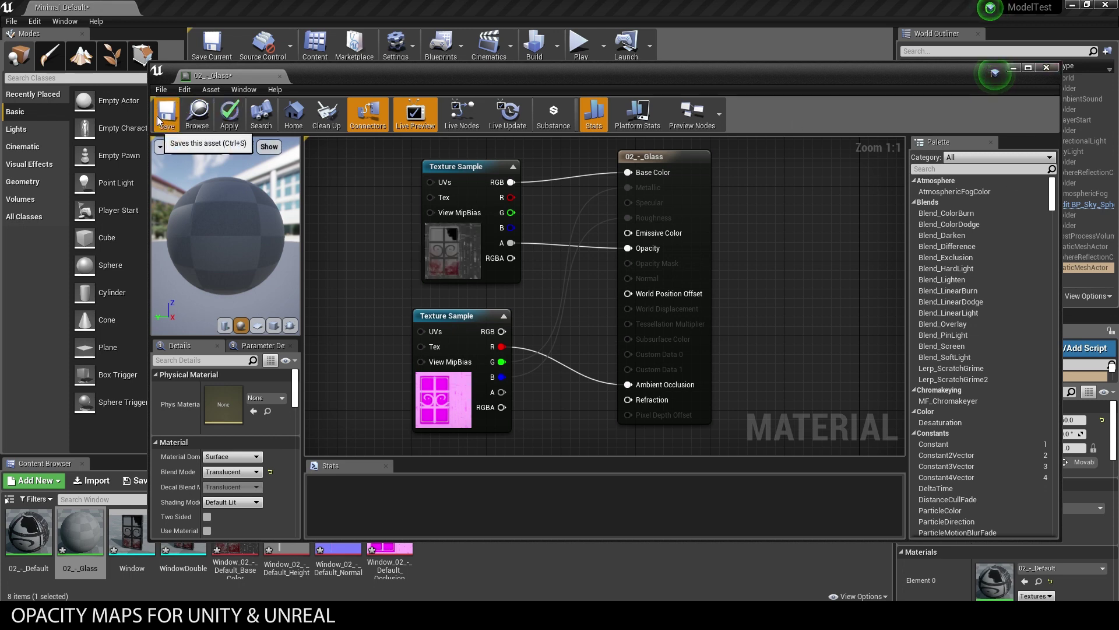
key(ctrl+s)
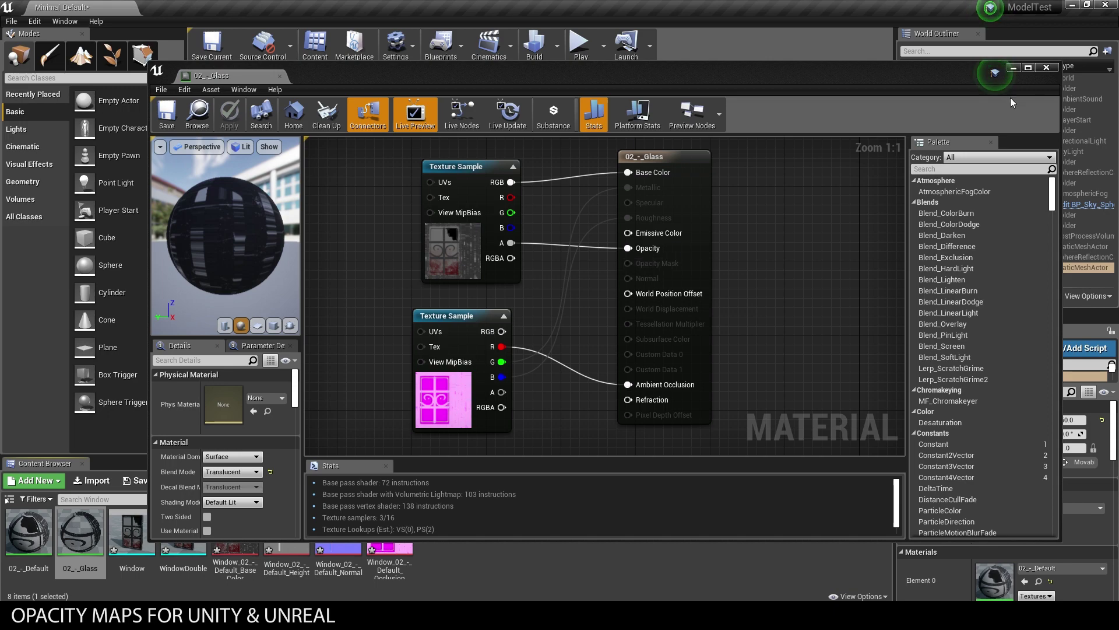
click(1046, 68)
Step: Examine the WindowDouble actor in the level and expand its Materials section to check its material elements
alt+drag(660, 260, 723, 257)
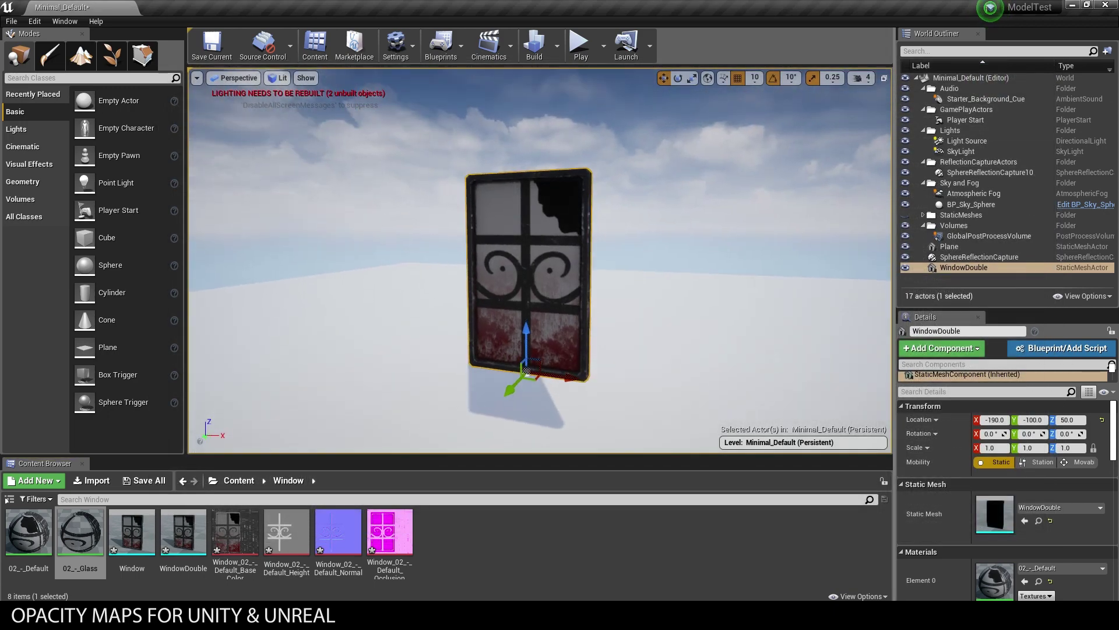
scroll(612, 294, up, 9)
scroll(582, 309, down, 8)
click(560, 299)
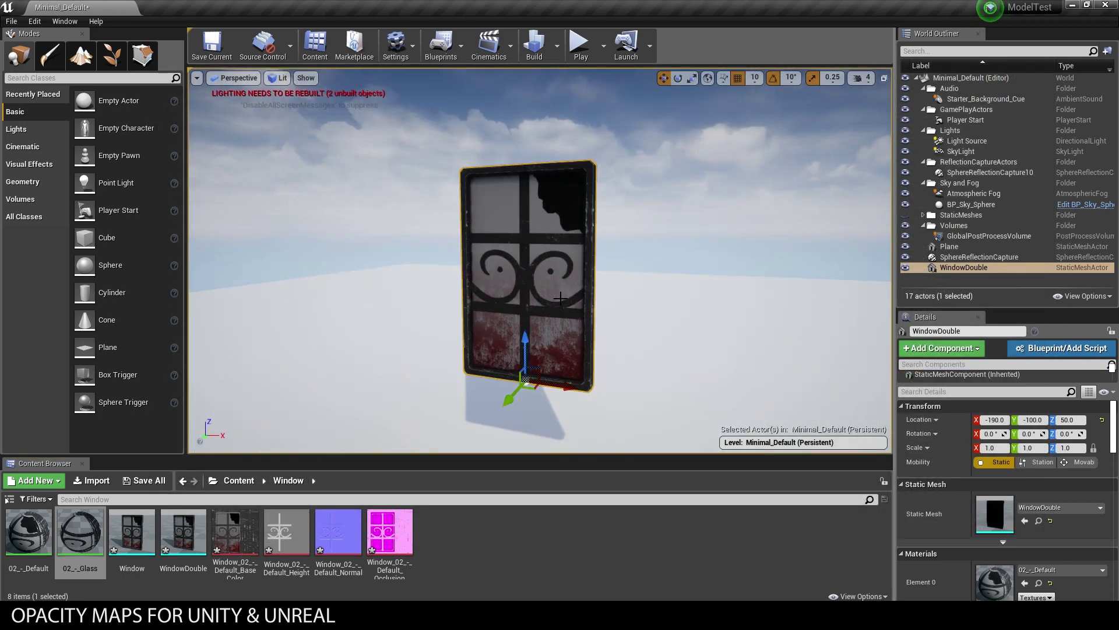
scroll(961, 448, down, 2)
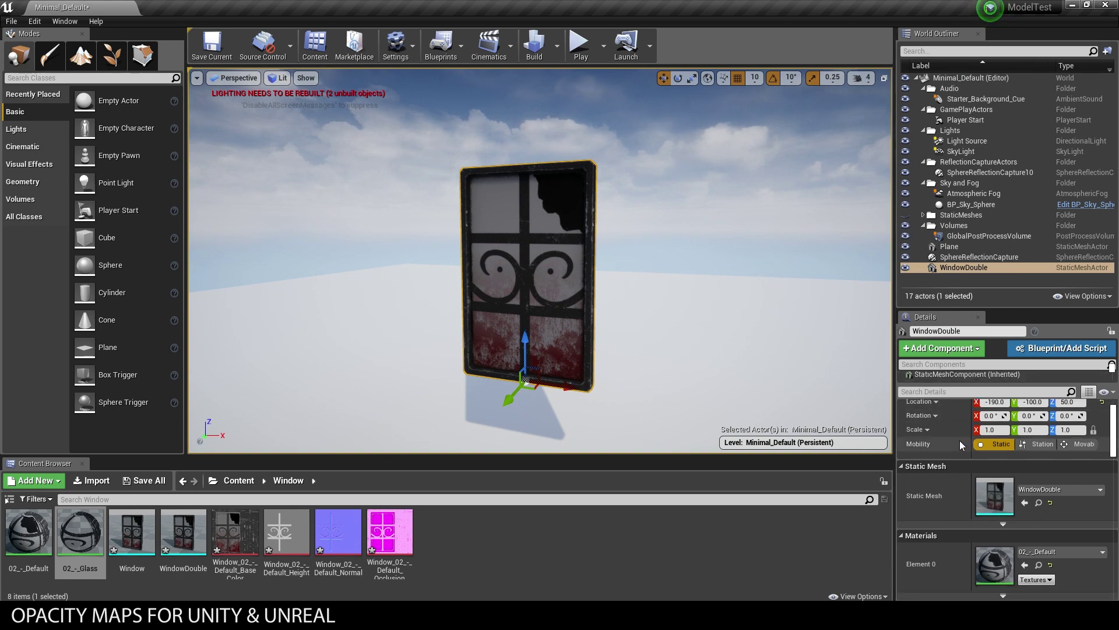
scroll(1075, 489, down, 1)
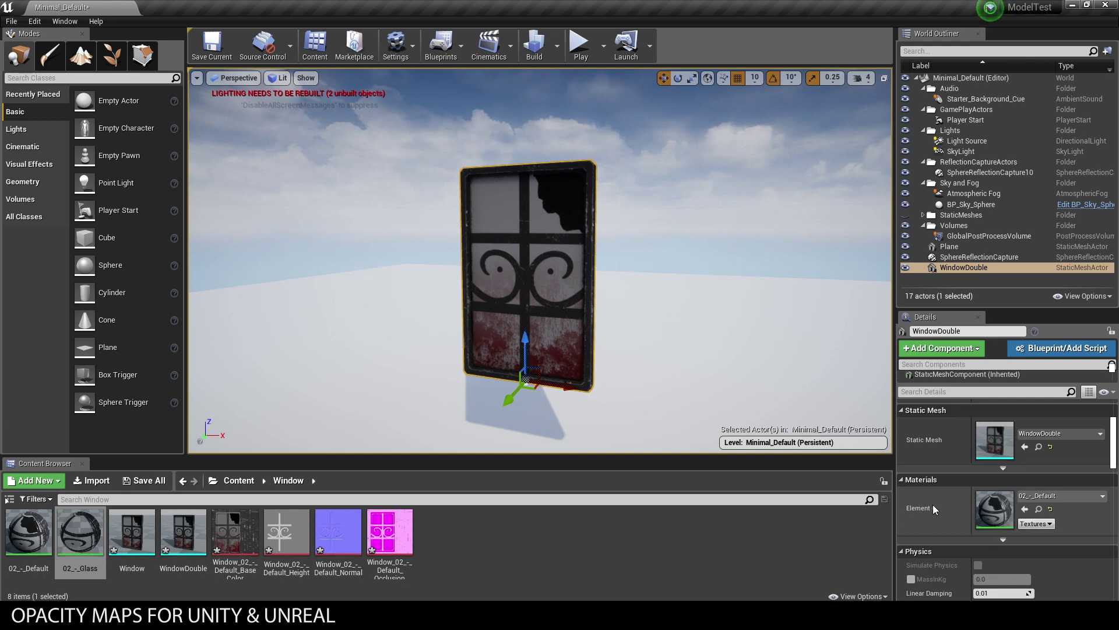
click(1003, 539)
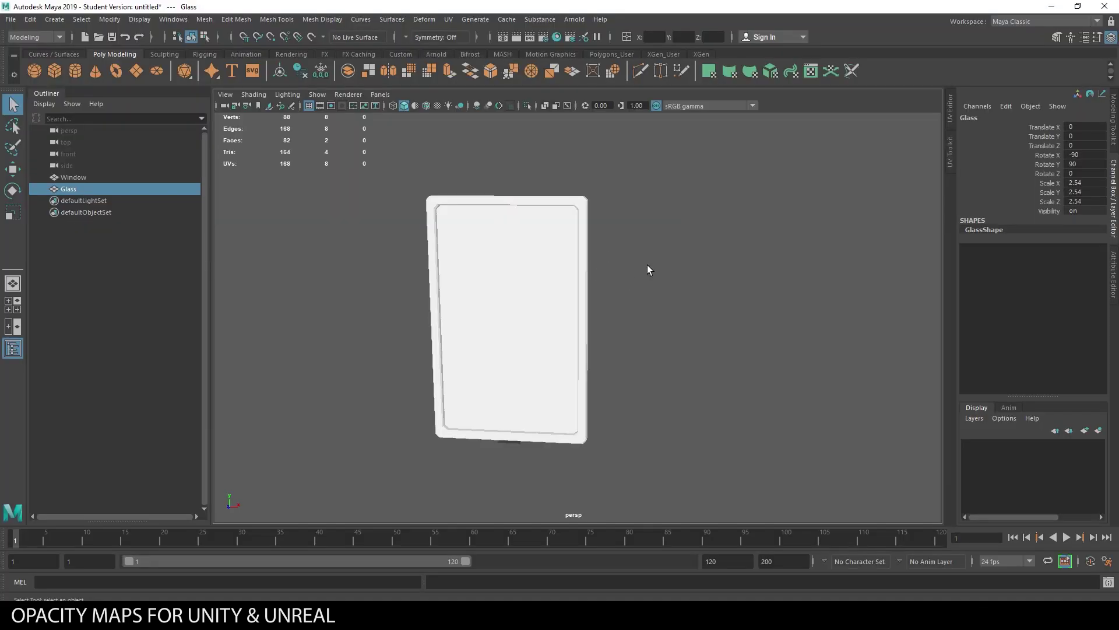
Step: Switch to Maya, open the Hypershade and assign the lambert1 material to the Window frame mesh
alt+drag(648, 266, 645, 261)
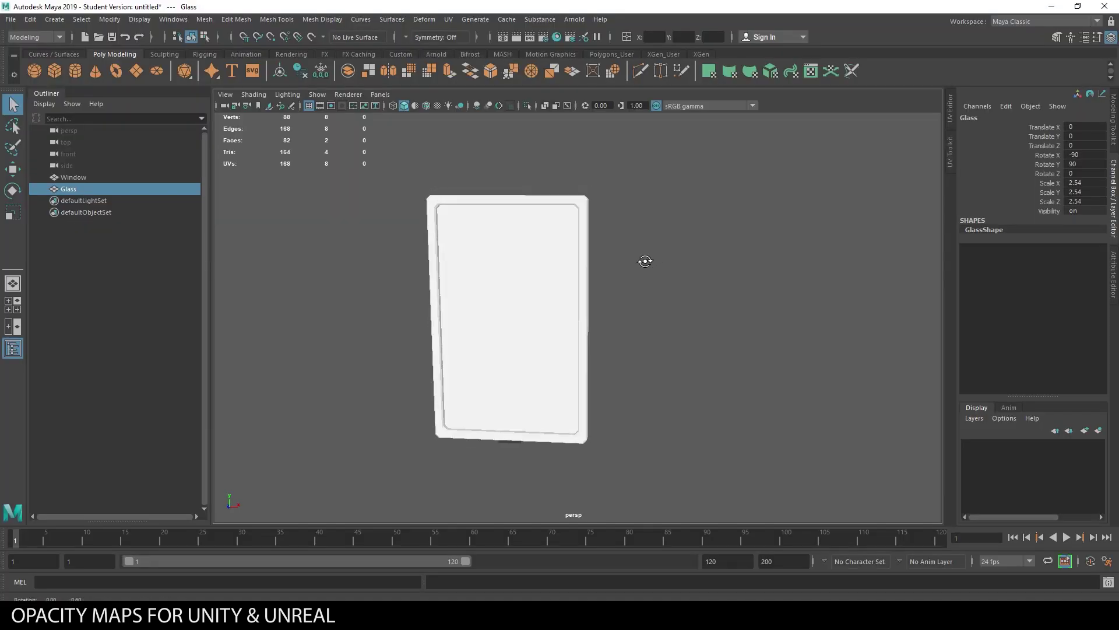
click(205, 19)
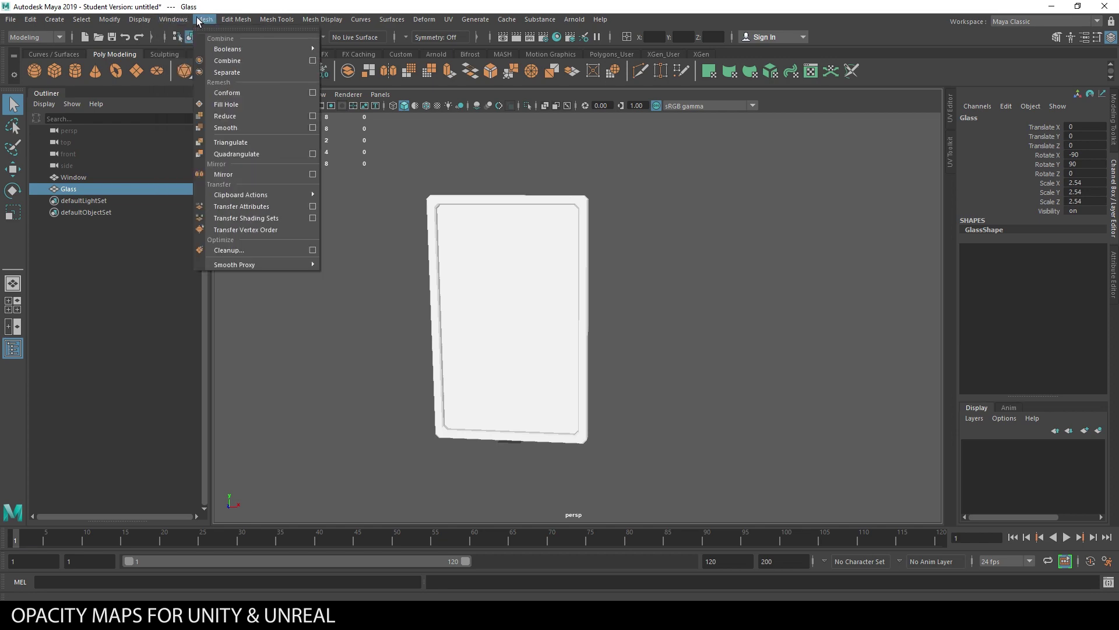
mouse_move(174, 20)
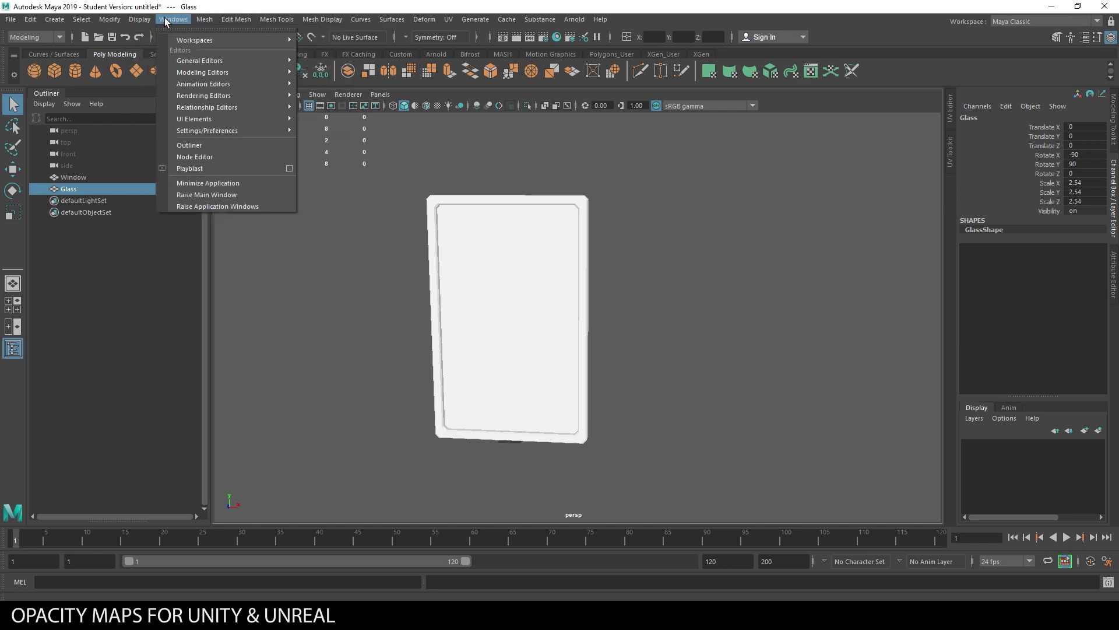
mouse_move(253, 96)
click(326, 97)
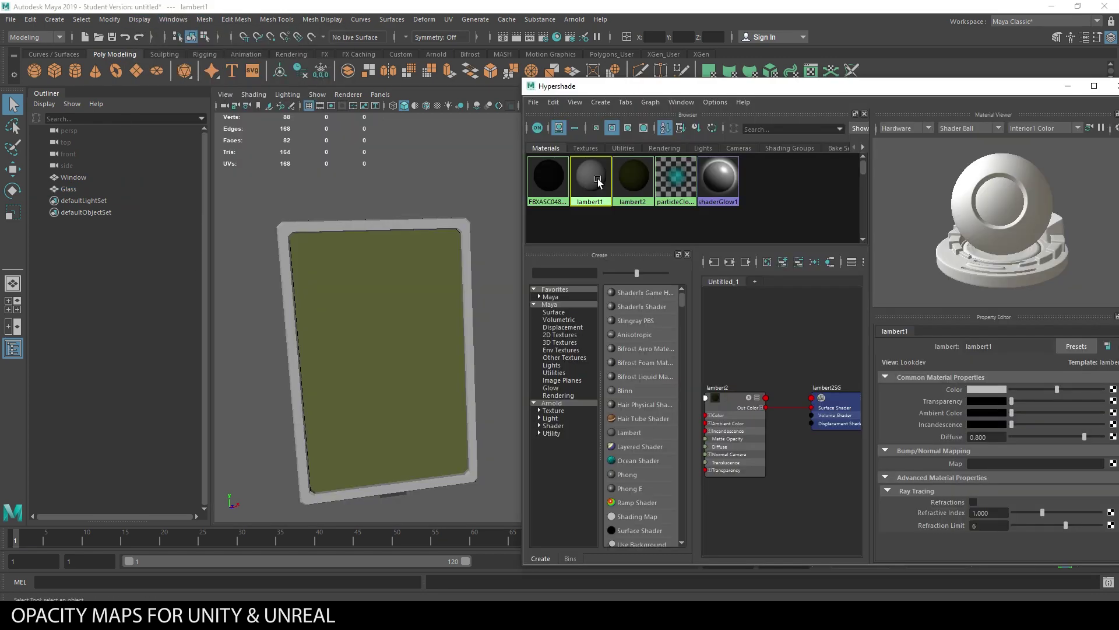
click(476, 233)
right_drag(592, 180, 591, 149)
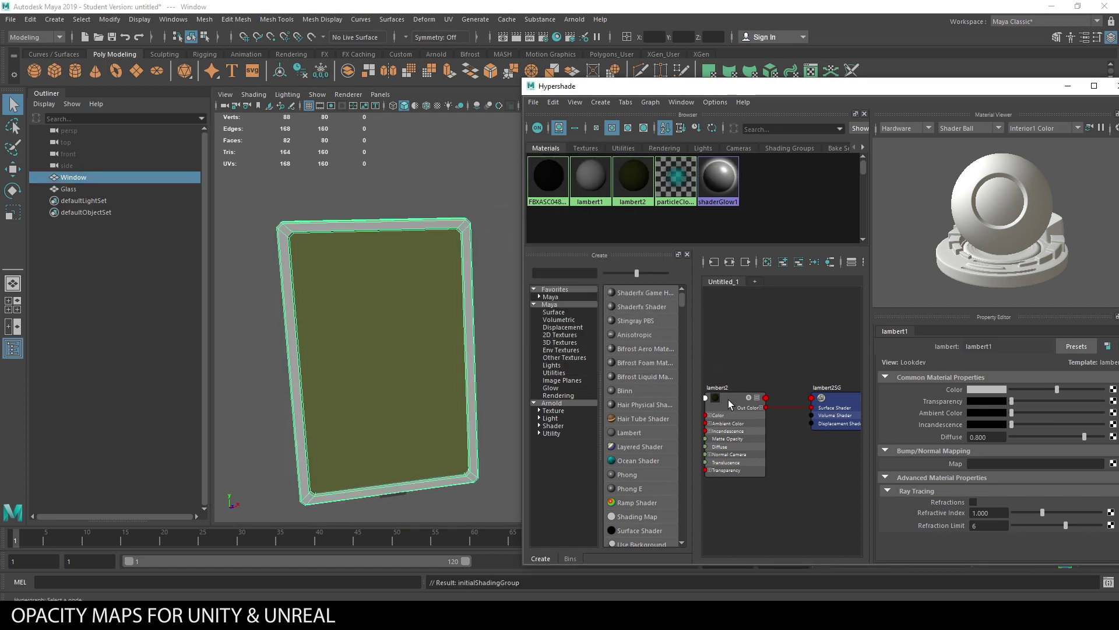
Step: Check the lambert1 and lambert2 materials and set lambert1's color to a saturated orange-red, with hue about 9 and saturation about 0.9
click(596, 179)
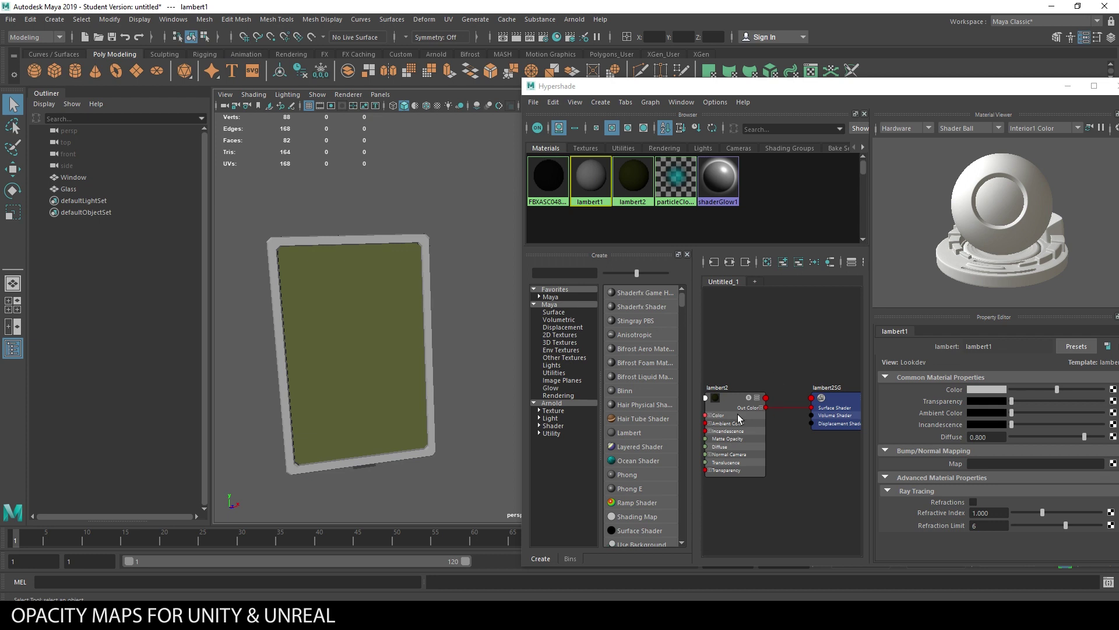
click(730, 398)
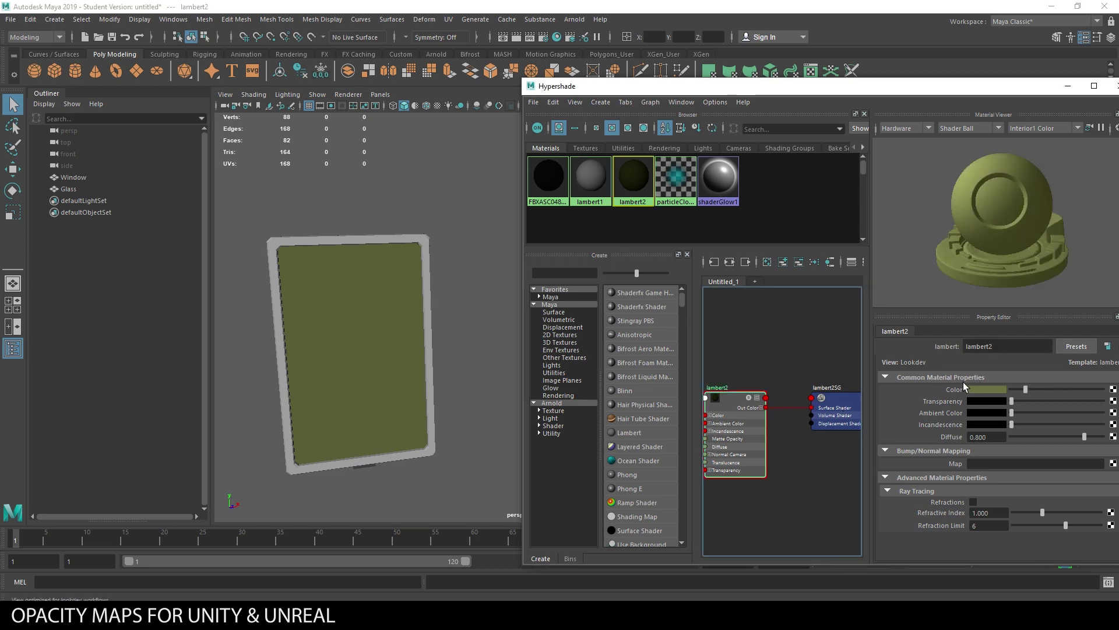
click(591, 171)
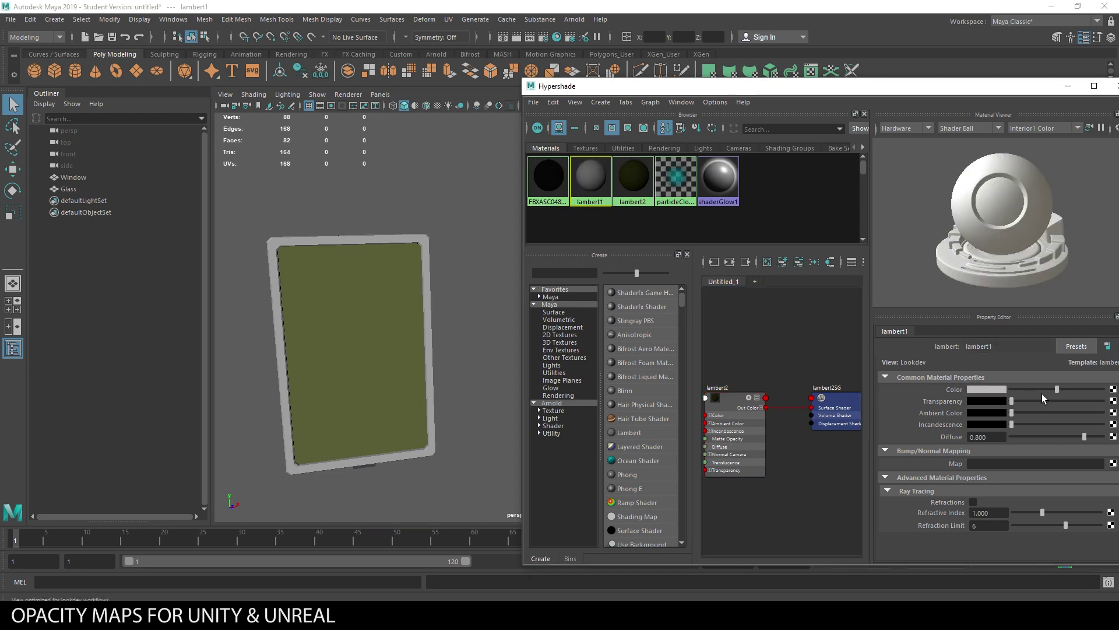
click(995, 390)
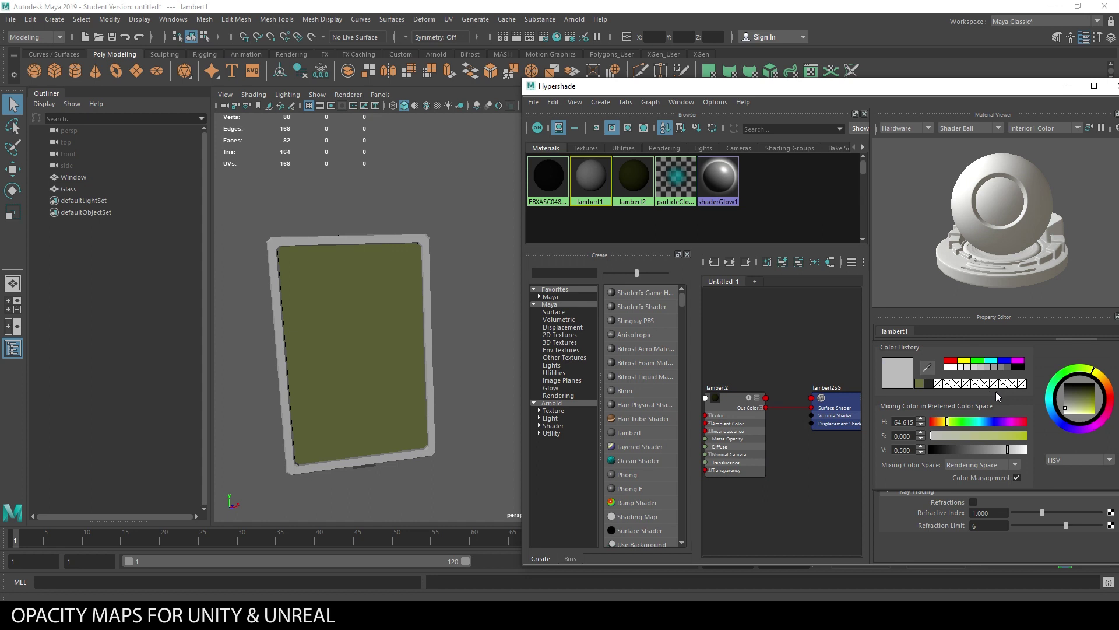
click(935, 422)
click(1010, 436)
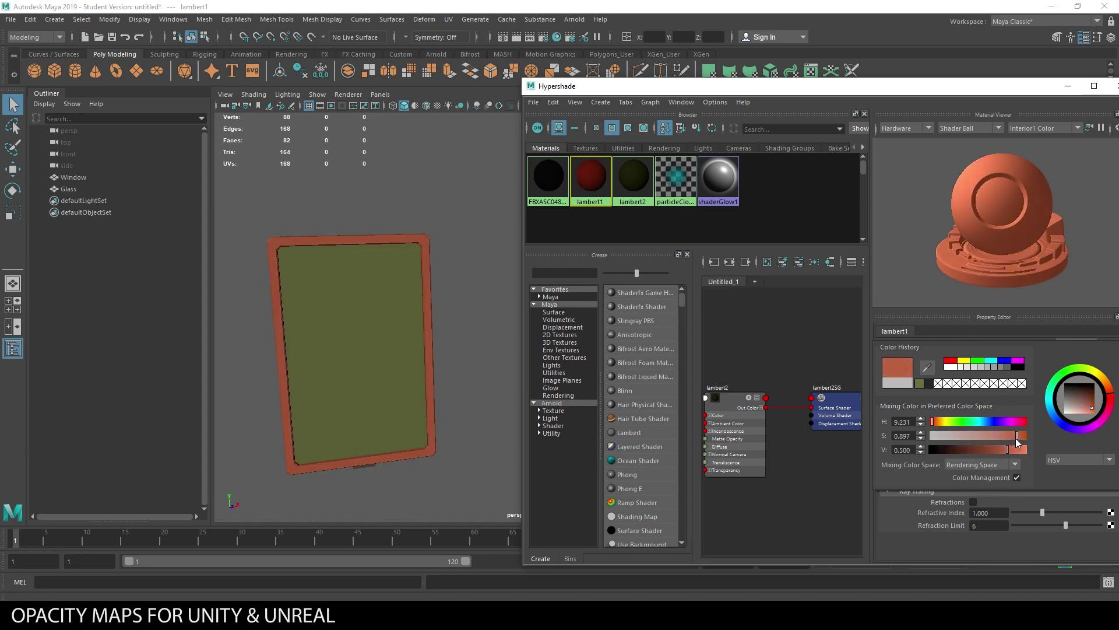
Step: Select the Window and Glass meshes together and export them as an FBX named WindowDoubleMatID
alt+drag(484, 270, 452, 268)
alt+middle_drag(451, 277, 483, 271)
drag(288, 194, 532, 478)
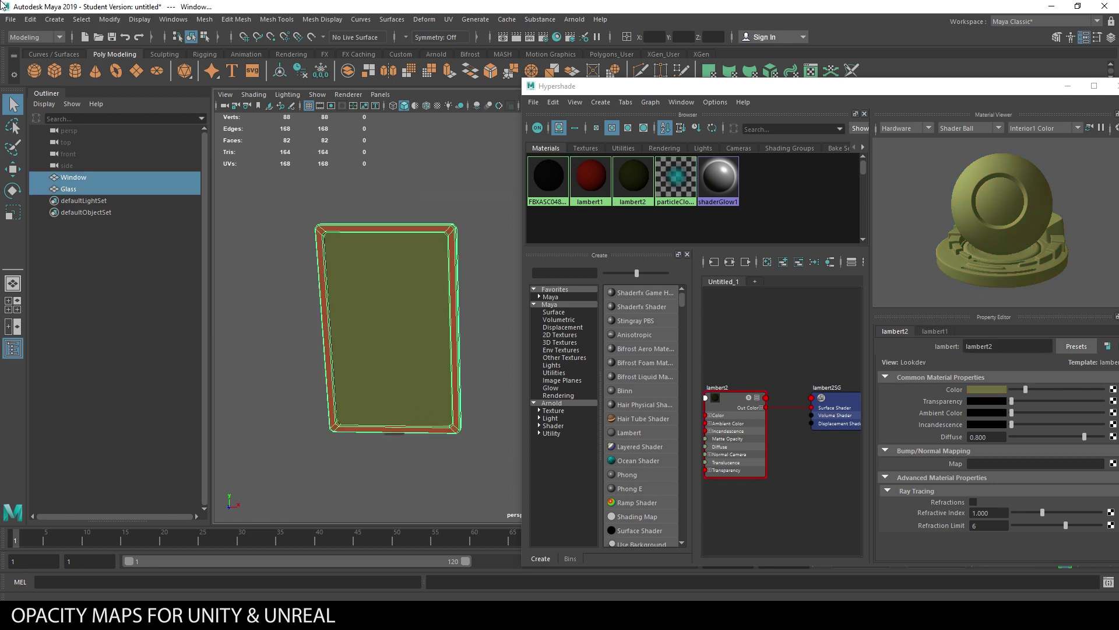
click(15, 22)
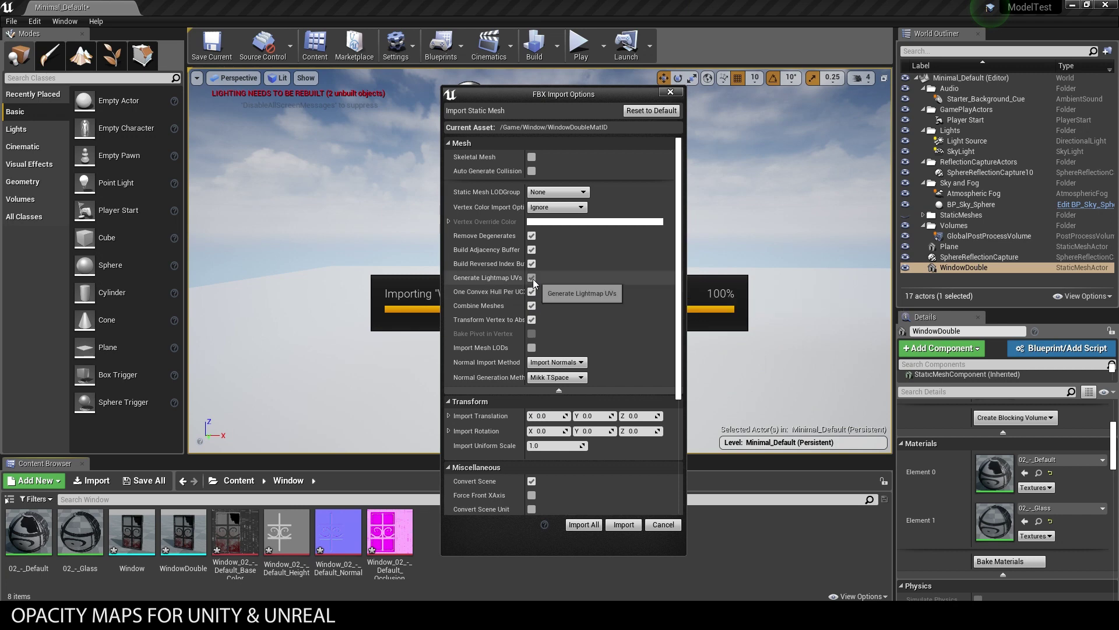
Step: Switch to Unreal Engine, import WindowDoubleMatID with Create New Materials as the material import method, and close the message log
scroll(624, 323, down, 5)
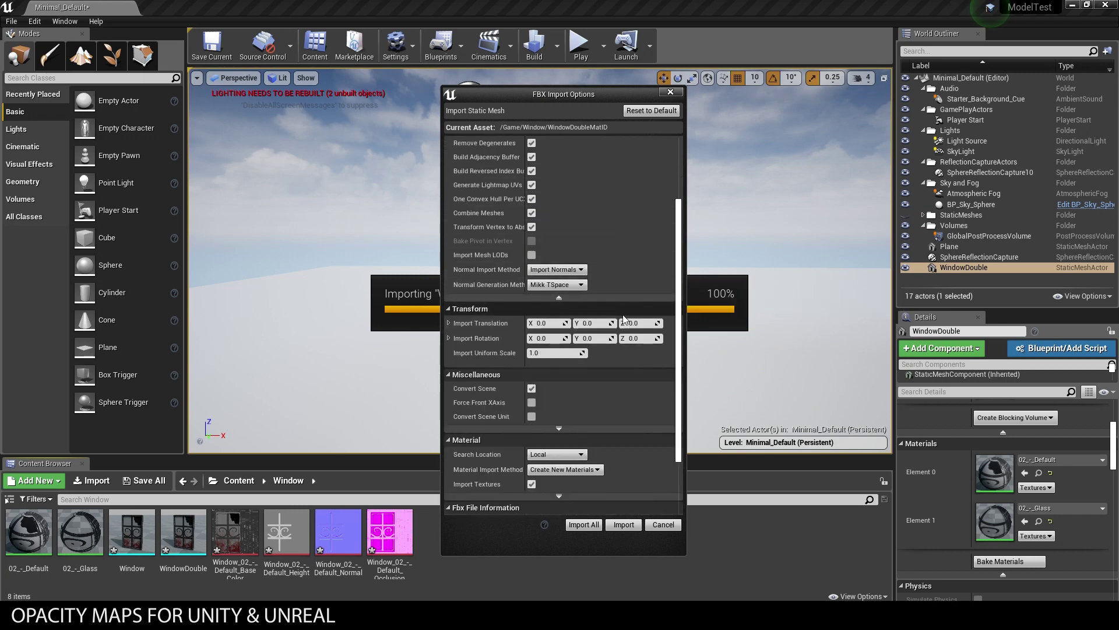
click(621, 526)
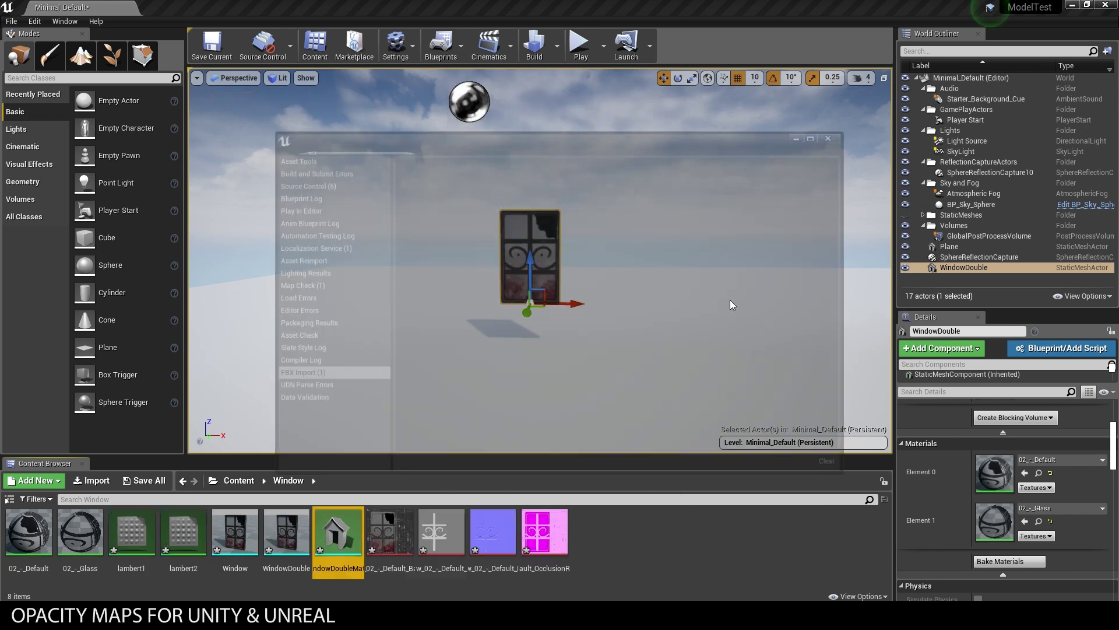
click(838, 134)
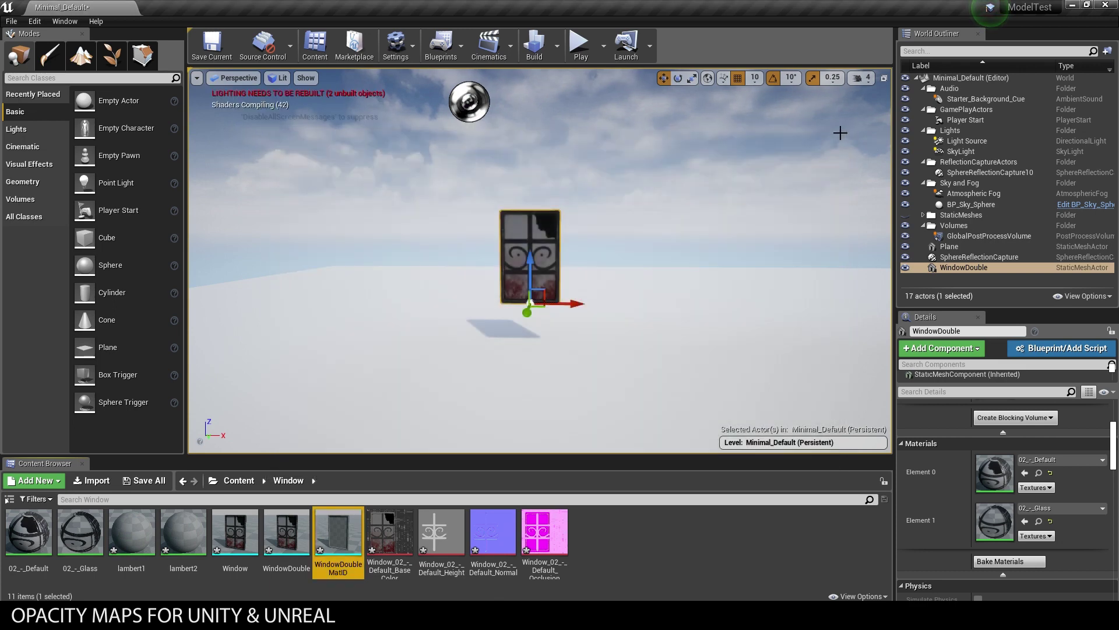
Step: Place the WindowDoubleMatID mesh in the level beside the existing window, undo the accidental duplicate, and raise the mesh above the floor
drag(338, 533, 632, 337)
alt+drag(780, 289, 735, 287)
drag(626, 350, 752, 335)
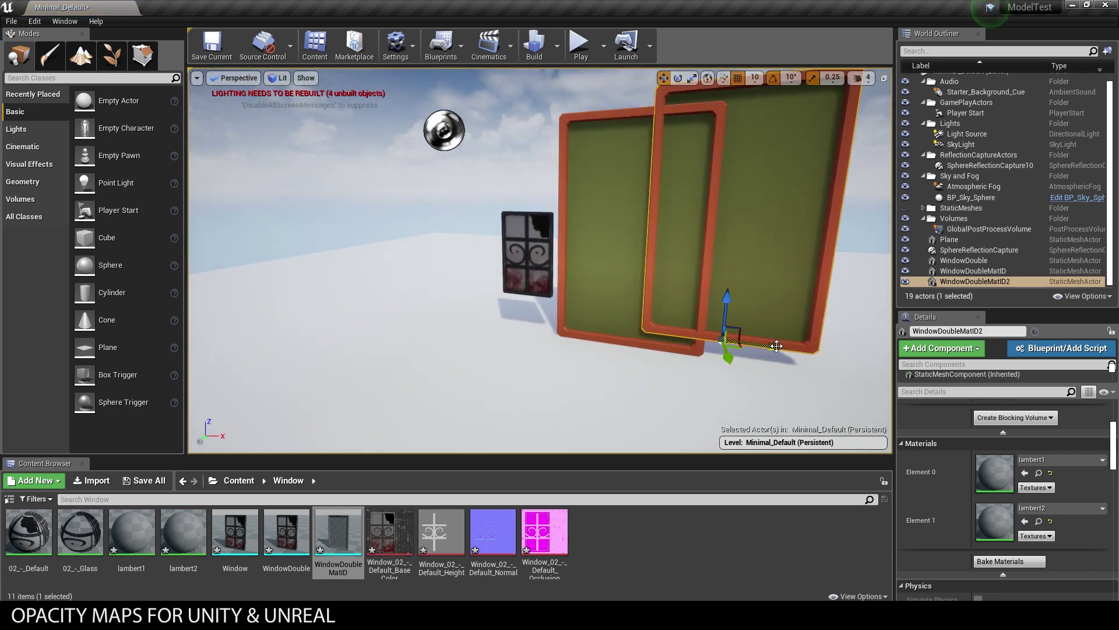
key(ctrl+z)
alt+drag(688, 318, 735, 316)
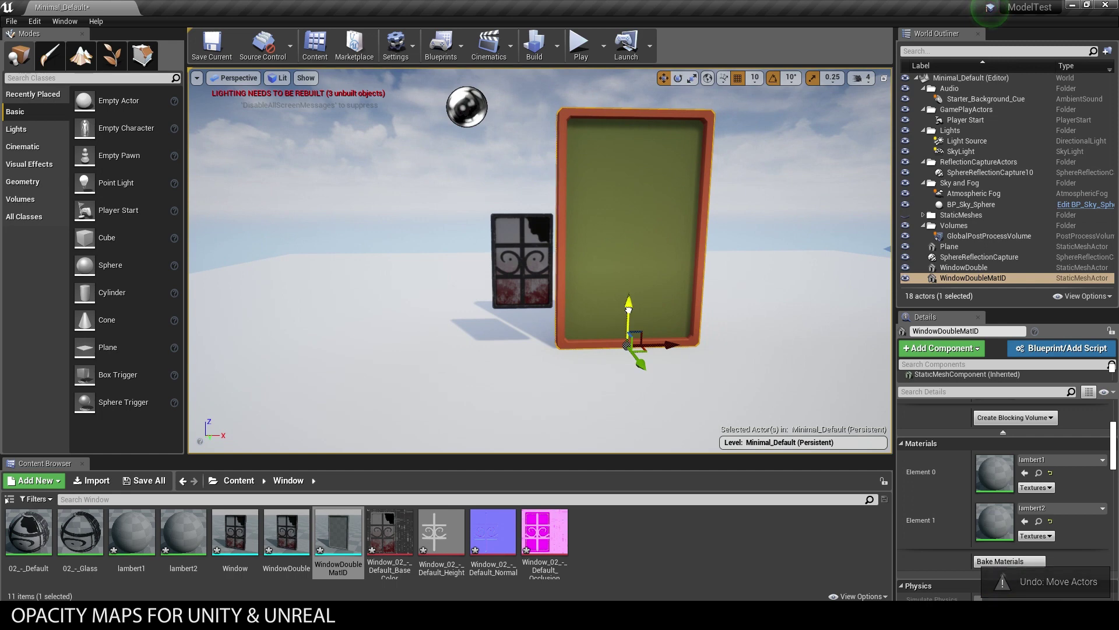
drag(629, 311, 636, 283)
Step: Delete the old WindowDouble actor and shift the WindowDoubleMatID window slightly sideways toward its place
click(522, 274)
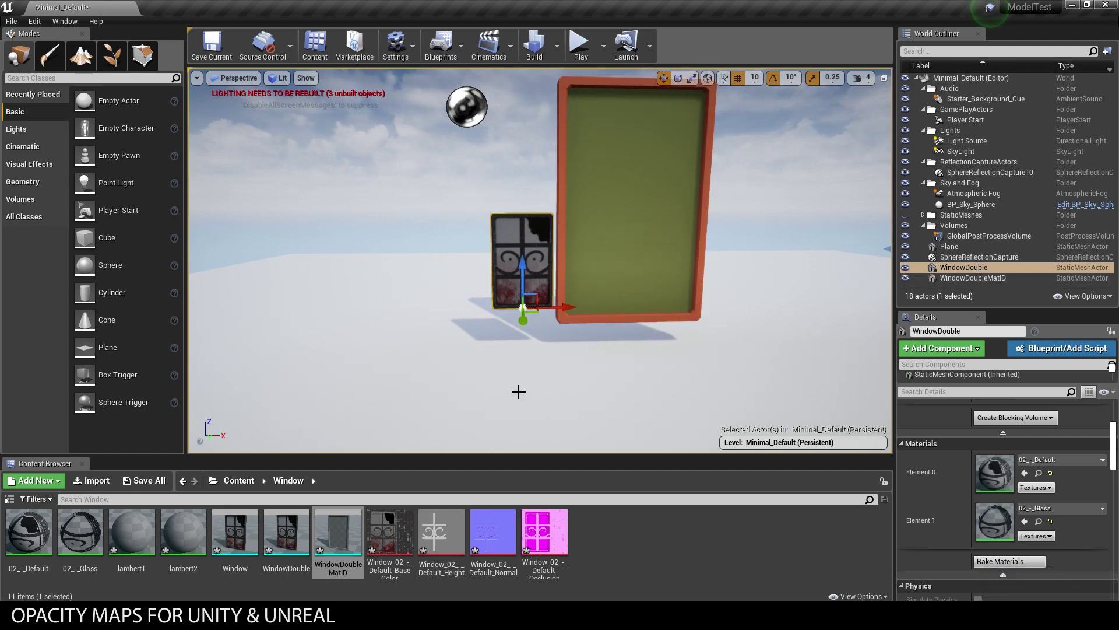
key(Delete)
click(668, 289)
drag(672, 318, 647, 317)
alt+drag(752, 261, 708, 253)
alt+right_drag(752, 265, 778, 264)
alt+drag(752, 262, 735, 262)
alt+middle_drag(736, 262, 654, 312)
alt+drag(654, 312, 696, 312)
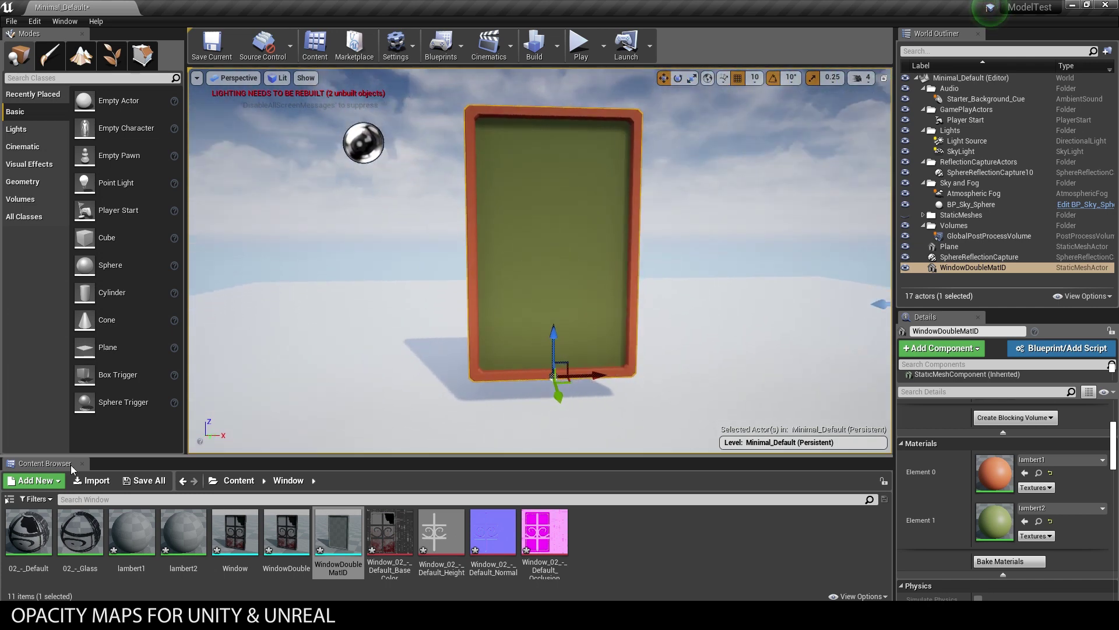
Step: Apply 02_-_Default to the window frame and 02_-_Glass to the pane, and view the window from several angles
drag(29, 530, 637, 254)
drag(80, 532, 513, 282)
alt+drag(689, 313, 789, 330)
mouse_move(679, 272)
alt+mouse_down()
mouse_move(632, 289)
mouse_move(498, 277)
mouse_move(642, 281)
mouse_move(677, 267)
alt+mouse_up()
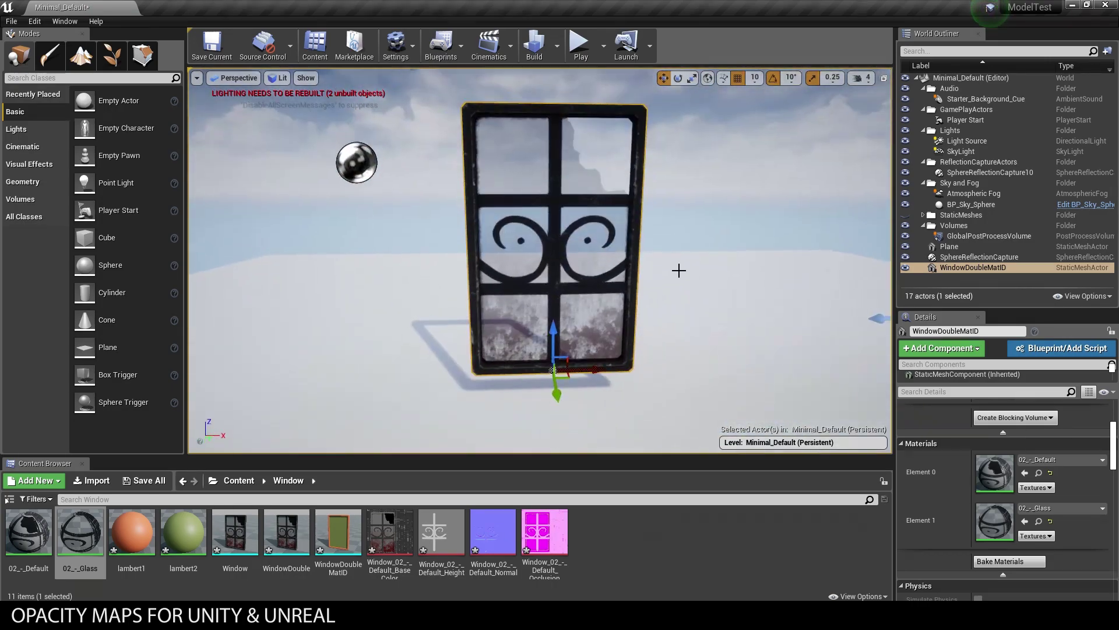